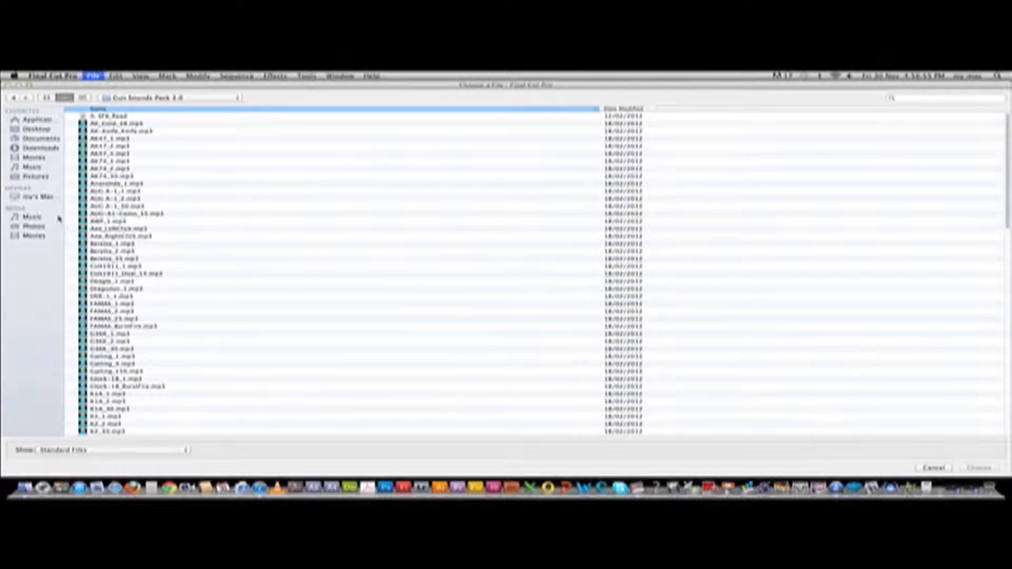
- Look through the sound files in the Gun Sounds Pack 2.0 folder, cancel the import and check the project's existing bins
scroll(225, 290, "down", 8)
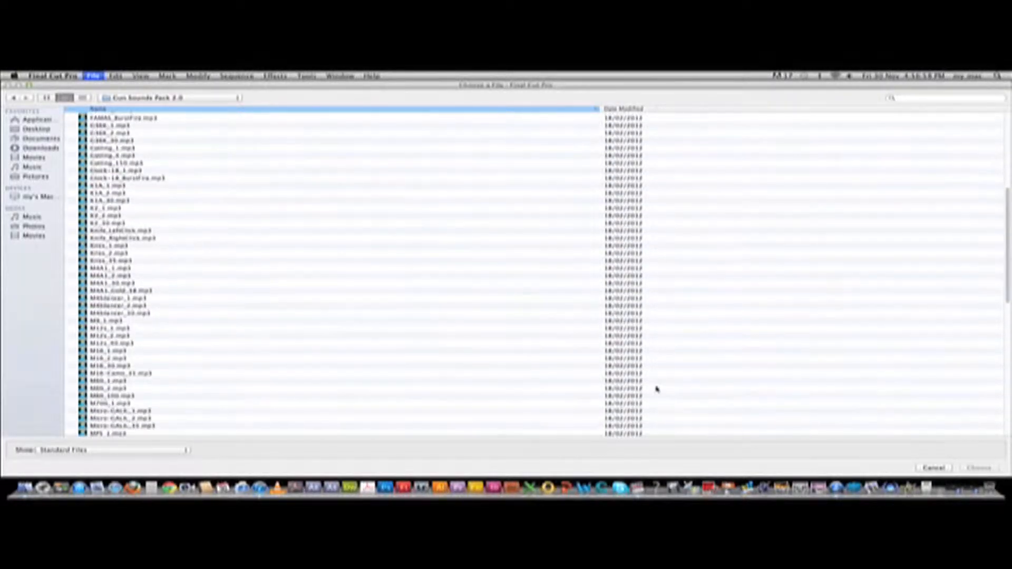
left_click(930, 467)
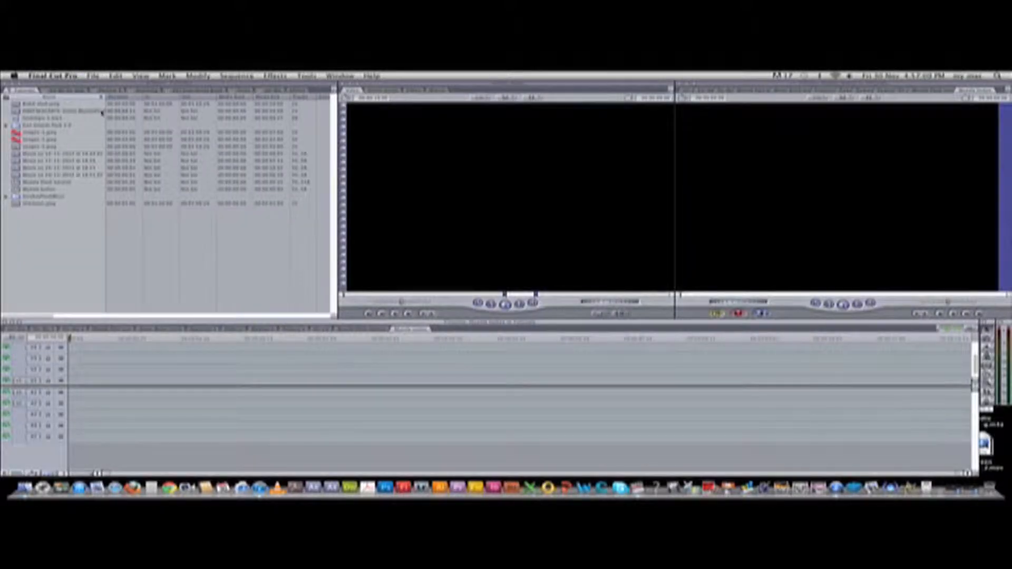
left_click(25, 125)
left_click(24, 197)
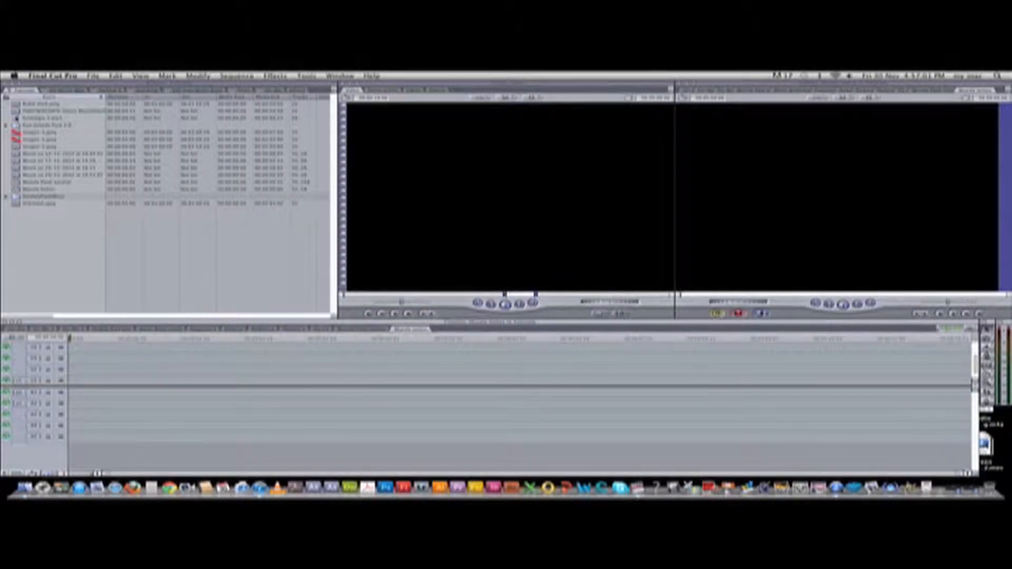
left_click(15, 125)
- Place the toy-gun movie clip at the start of the empty sequence on V1 and preview its opening
left_click_drag(17, 175, 71, 383)
left_click_drag(122, 338, 48, 344)
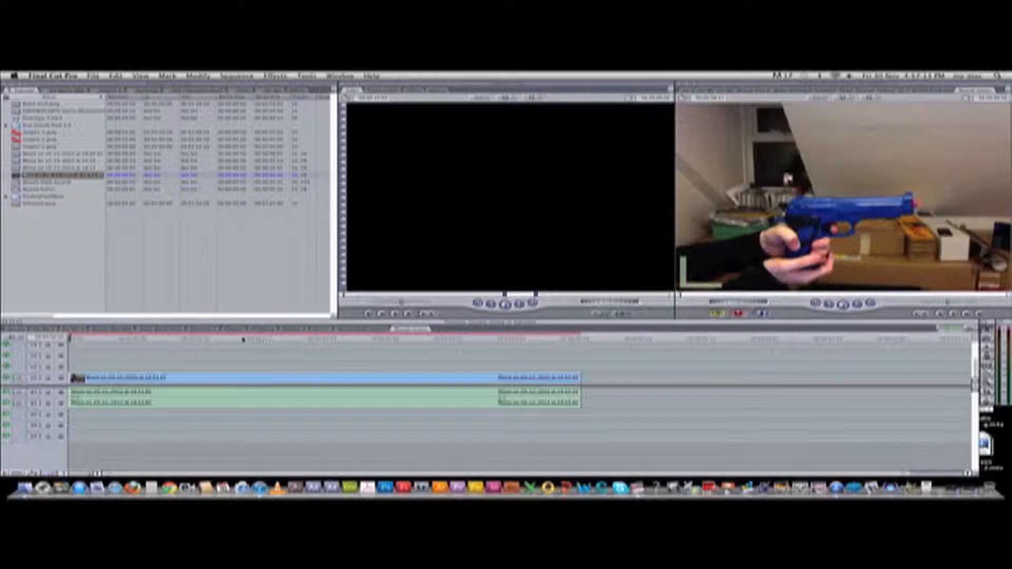
key("space")
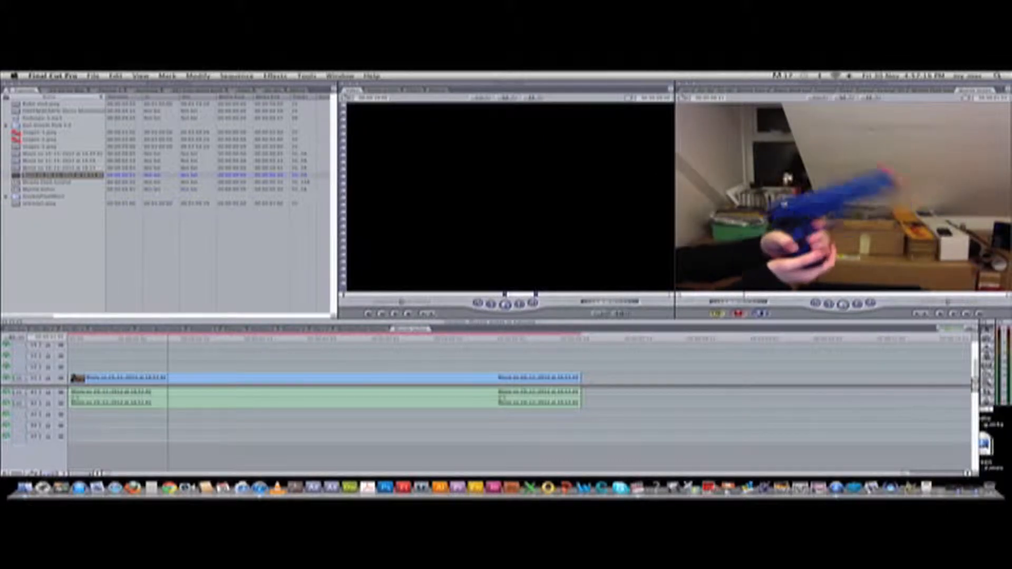
left_click_drag(178, 339, 60, 367)
- Render all video and audio in the sequence with Render All set to Both, and play back the result
key("super+a")
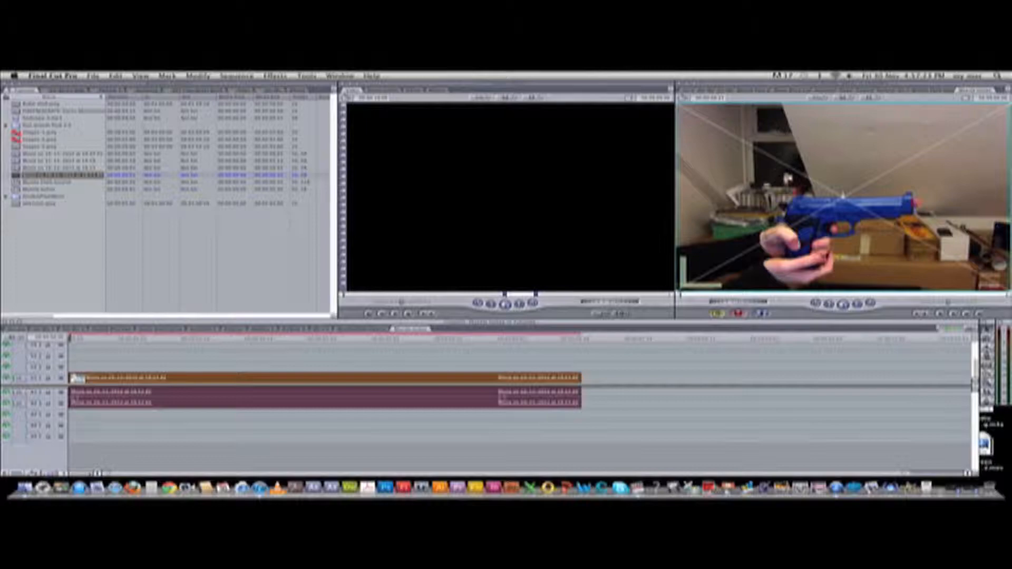
left_click(181, 371)
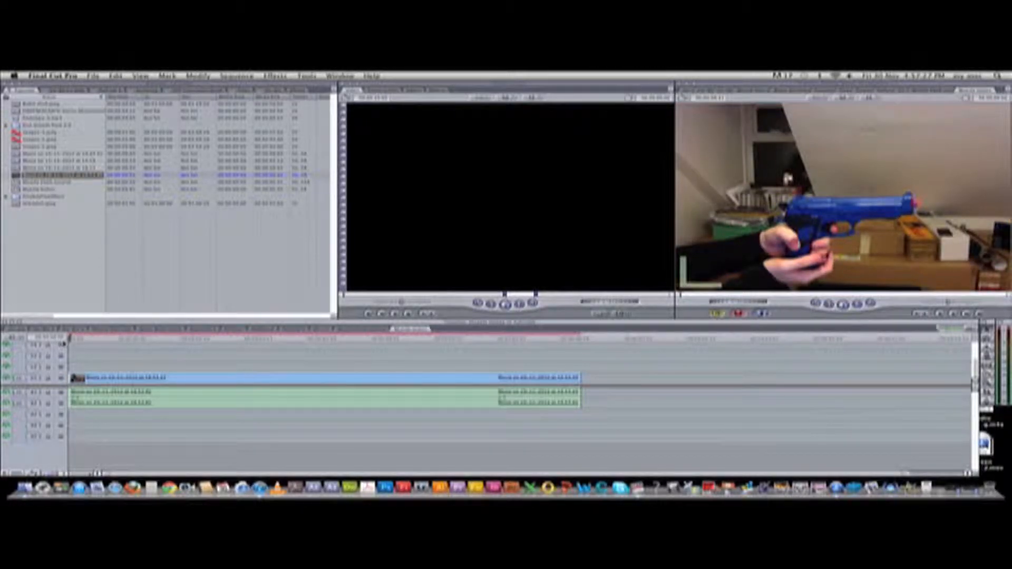
left_click(237, 76)
mouse_move(251, 96)
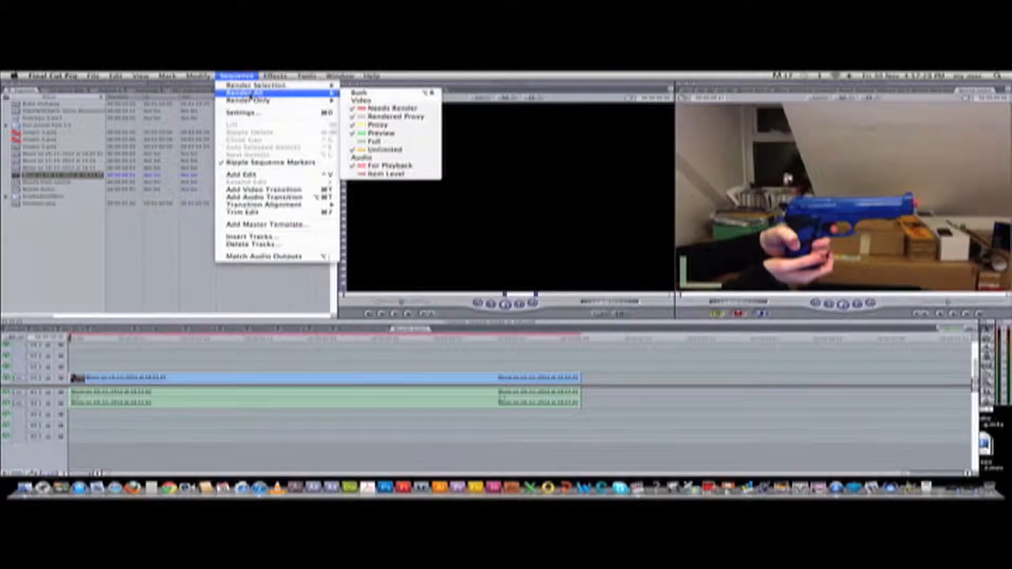
left_click(360, 93)
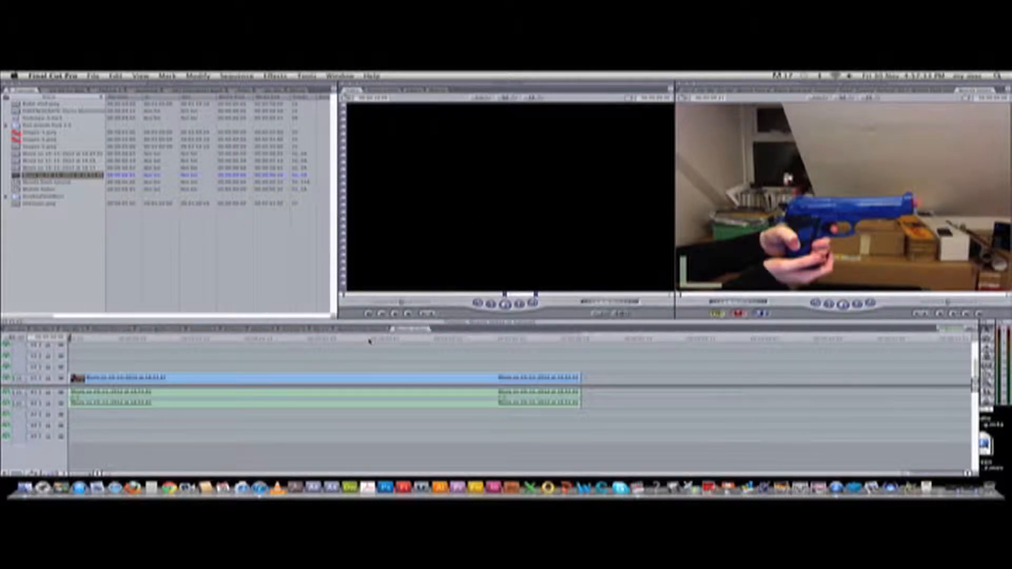
key("alt+r")
key("space")
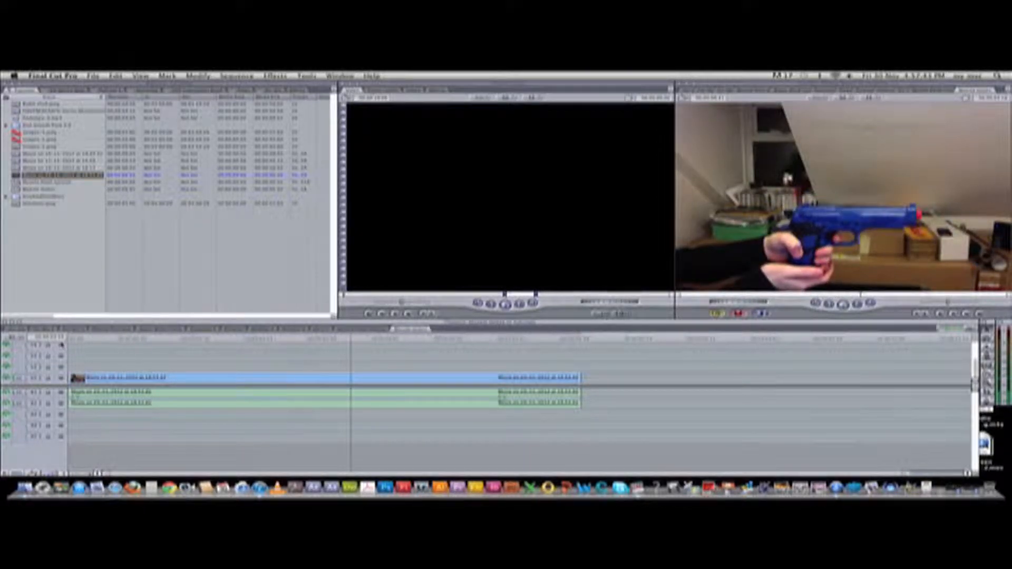
- Find the frame just before the gun recoils, add a marker there and check it against the neighbouring frames
left_click_drag(309, 340, 173, 358)
key("Left")
key("Left")
key("Right")
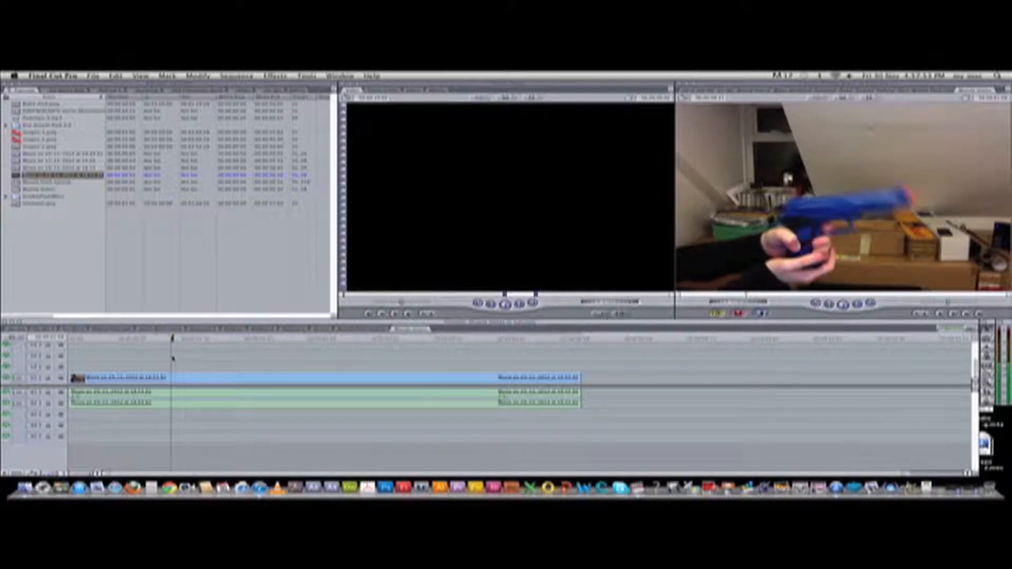
key("Left")
key("Right")
key("m")
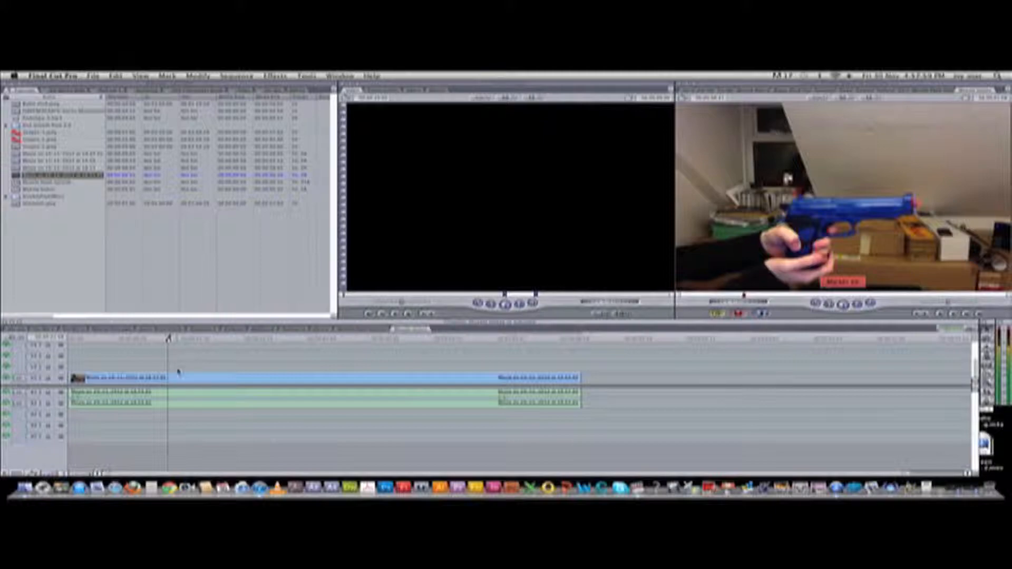
key("Right")
key("Left")
key("Left")
key("Right")
- Copy the toy-gun clip and paste the duplicate a short gap after the original in the sequence
left_click(153, 380)
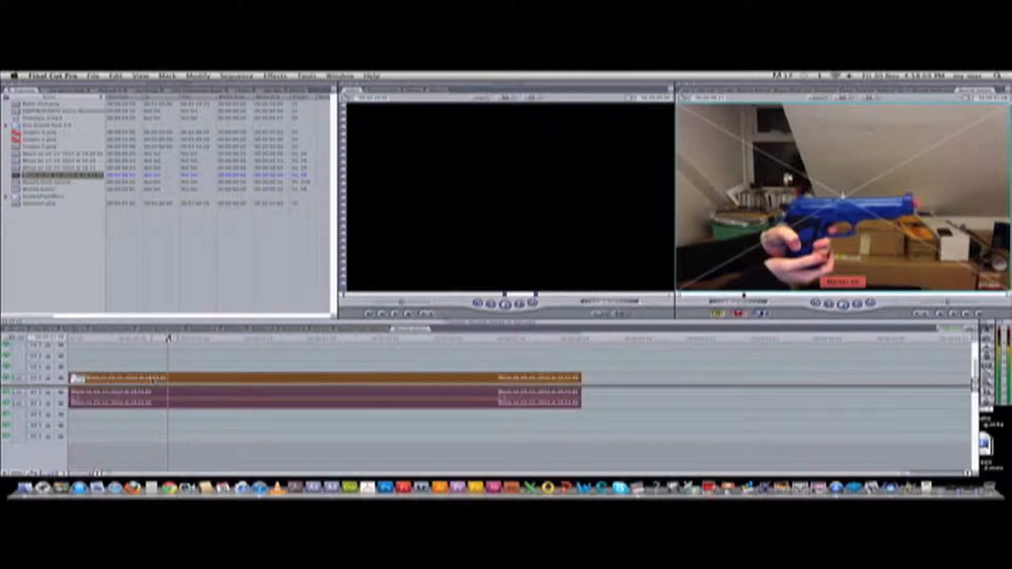
key("super+c")
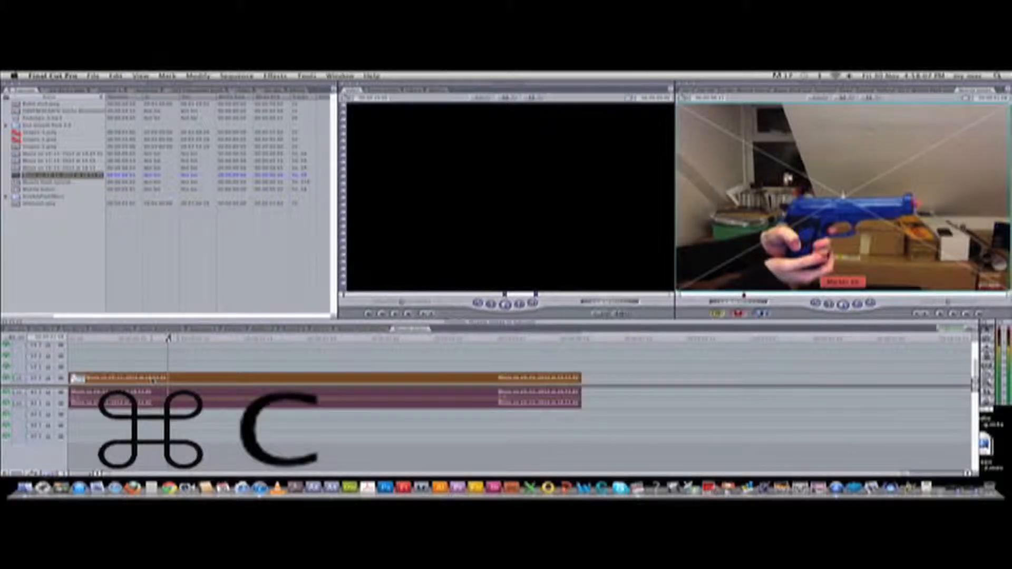
left_click(608, 339)
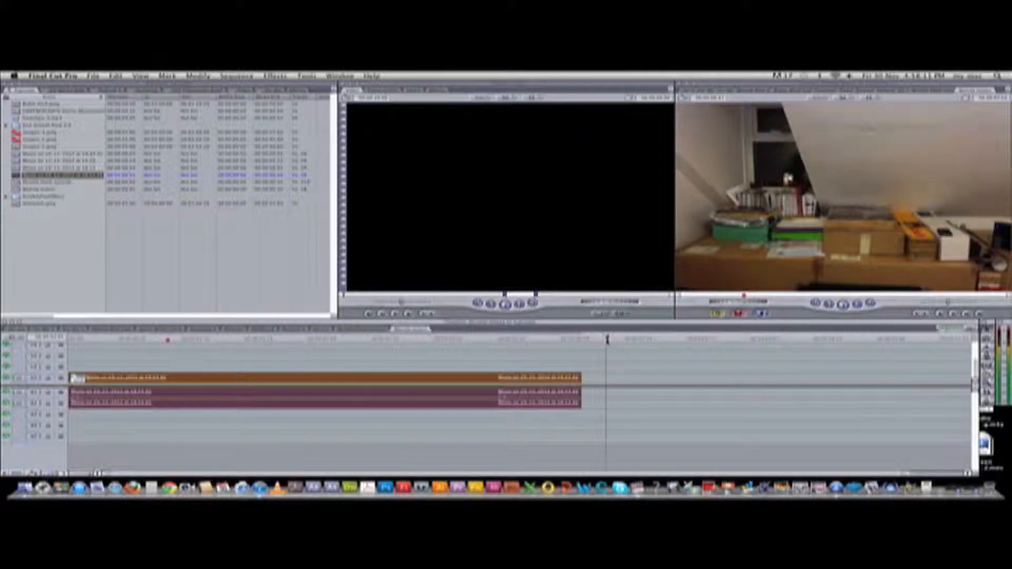
key("super+v")
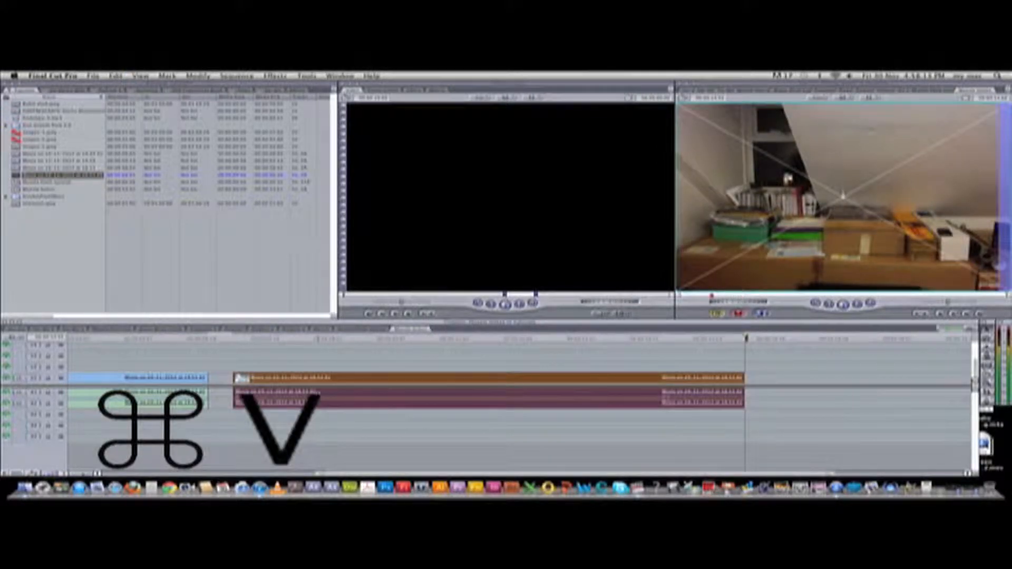
left_click(326, 365)
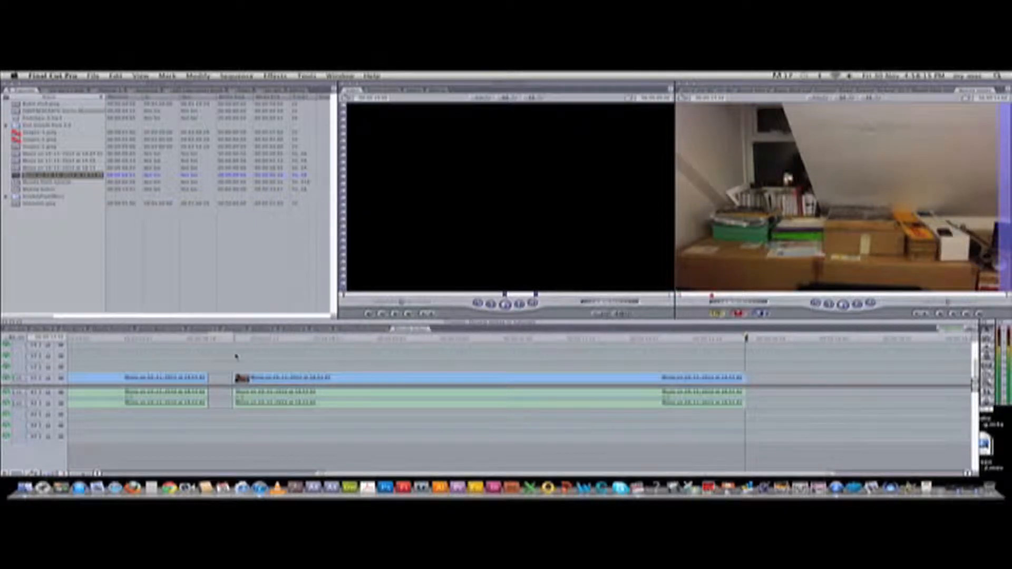
key("shift+z")
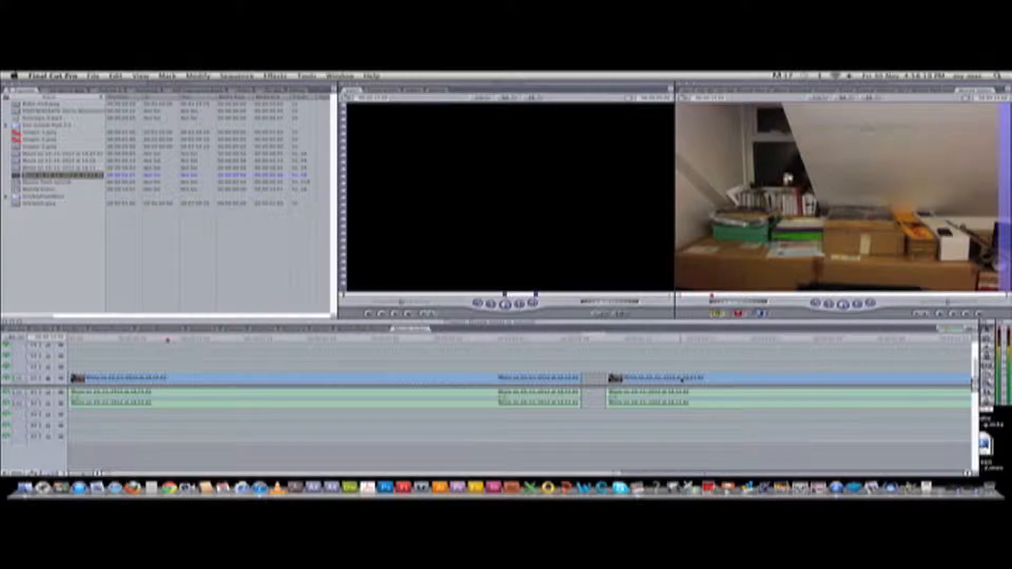
- Delete the duplicate clip's audio, stack its video on V2 directly above the original, and play back the stacked clips
left_click(644, 396)
key("Delete")
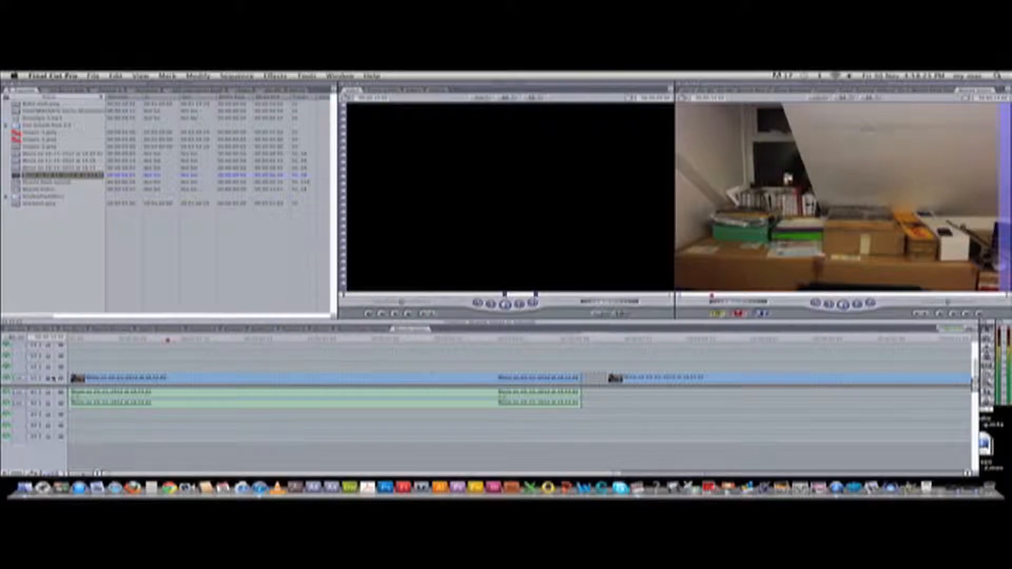
left_click(48, 379)
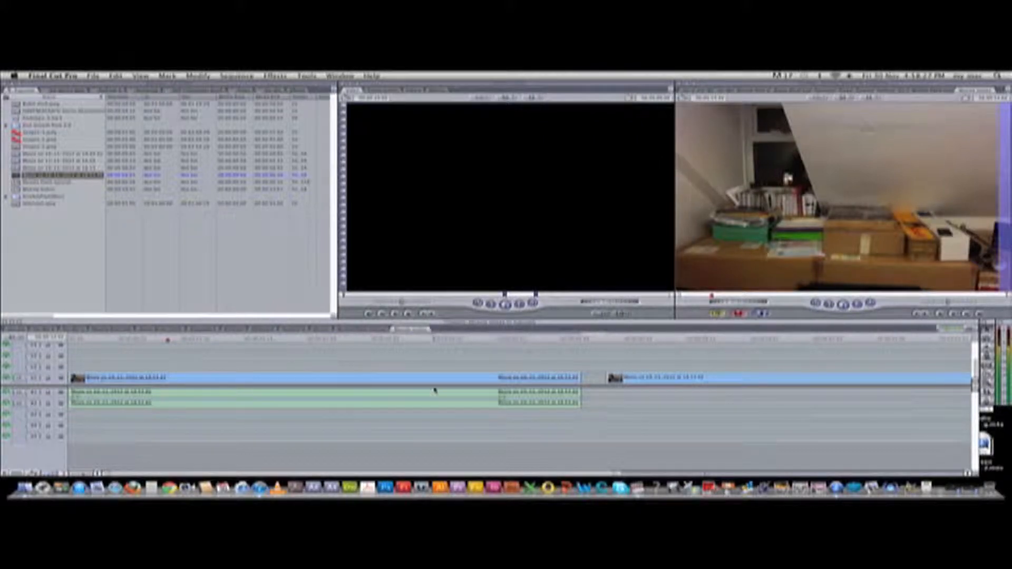
left_click_drag(611, 378, 89, 367)
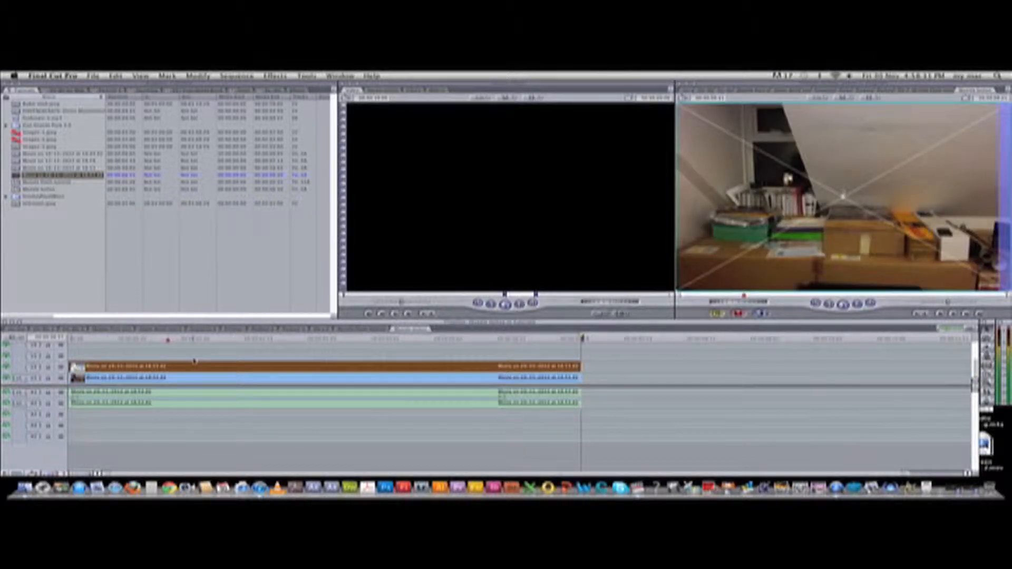
left_click(194, 359)
left_click(137, 338)
key("space")
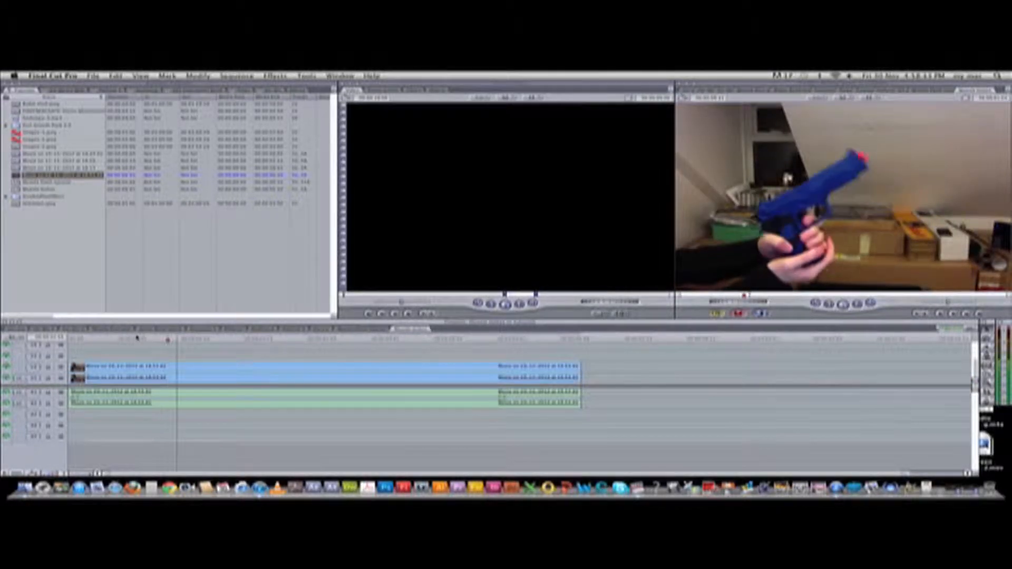
- Trim both ends of the duplicate clip on V2 so that only a very short piece starting at the marker remains
left_click(170, 339)
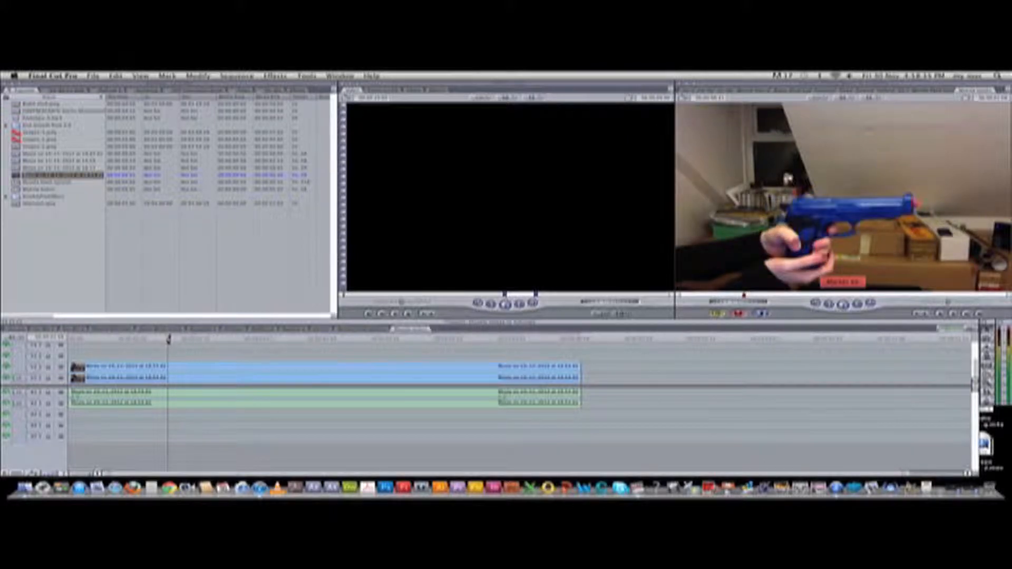
left_click_drag(72, 367, 169, 366)
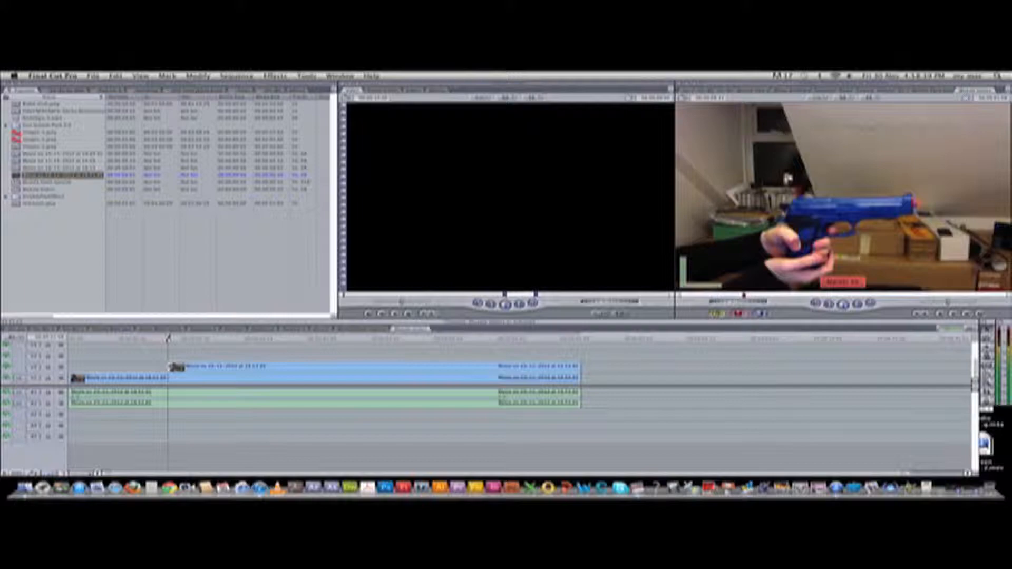
left_click_drag(569, 370, 197, 368)
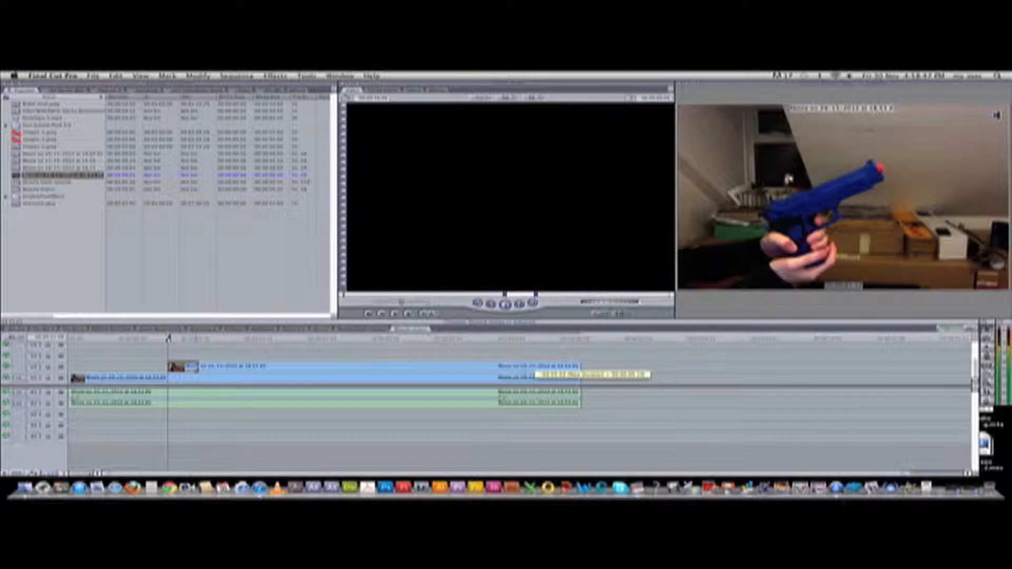
left_click_drag(198, 368, 169, 368)
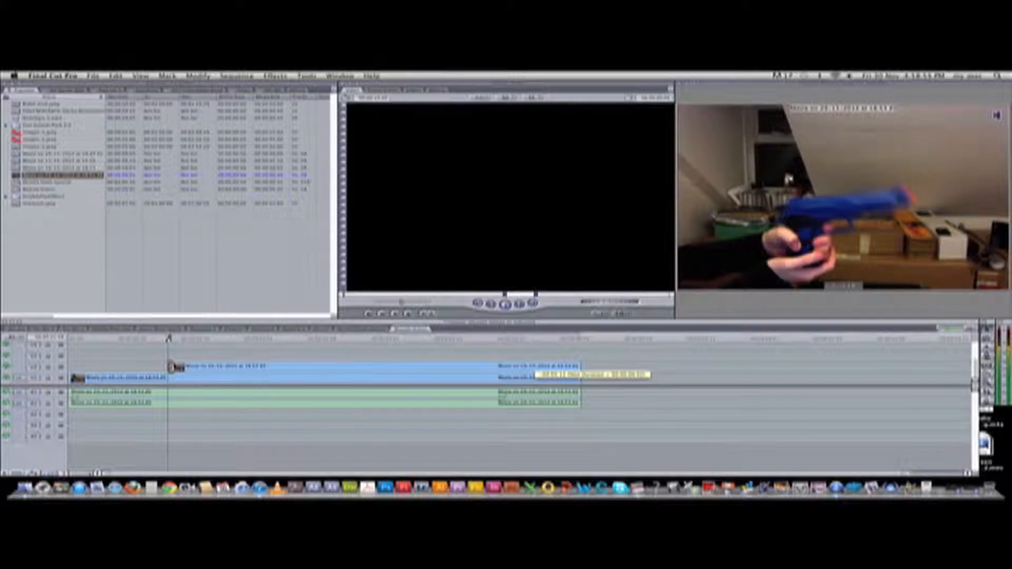
left_click_drag(171, 368, 173, 369)
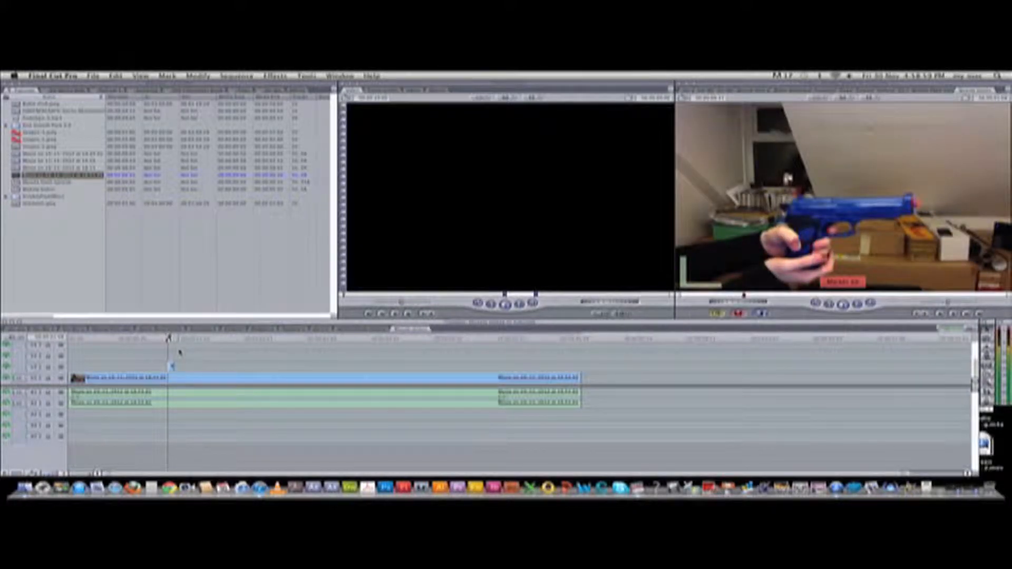
- Play and step through the frames around the marker to check the short V2 clip, and return to the marker
key("space")
key("Left")
key("Left")
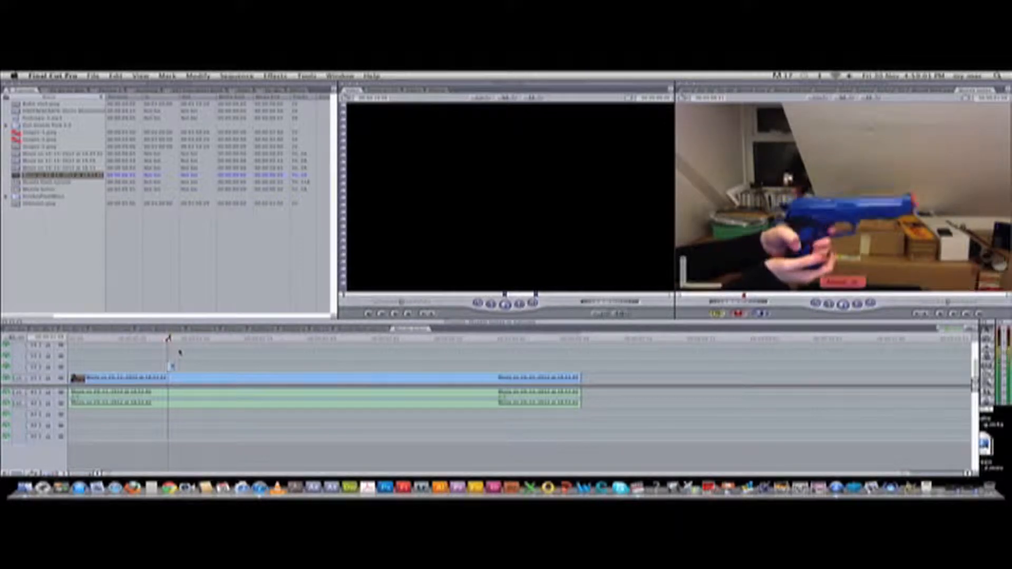
key("space")
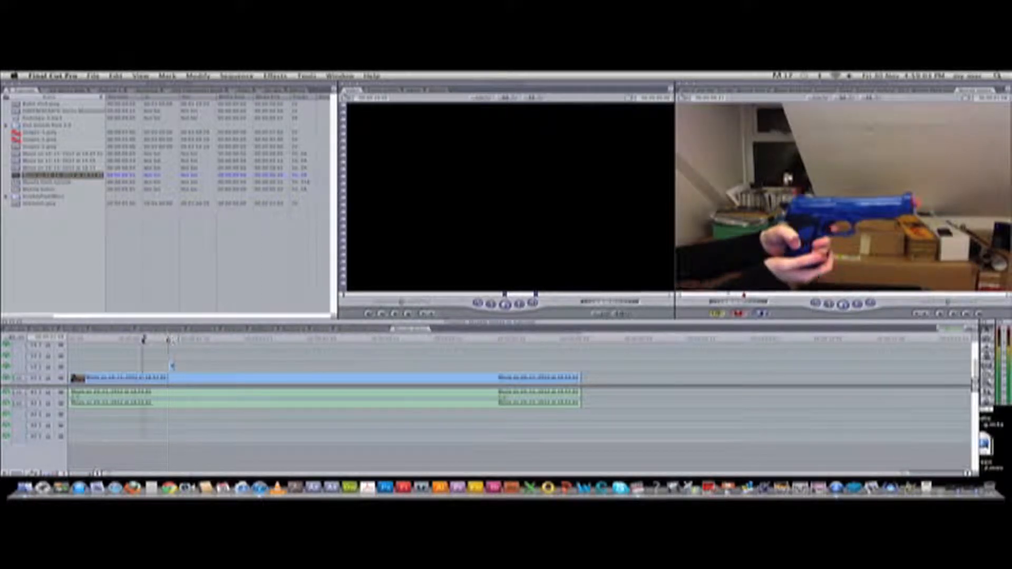
left_click(169, 341)
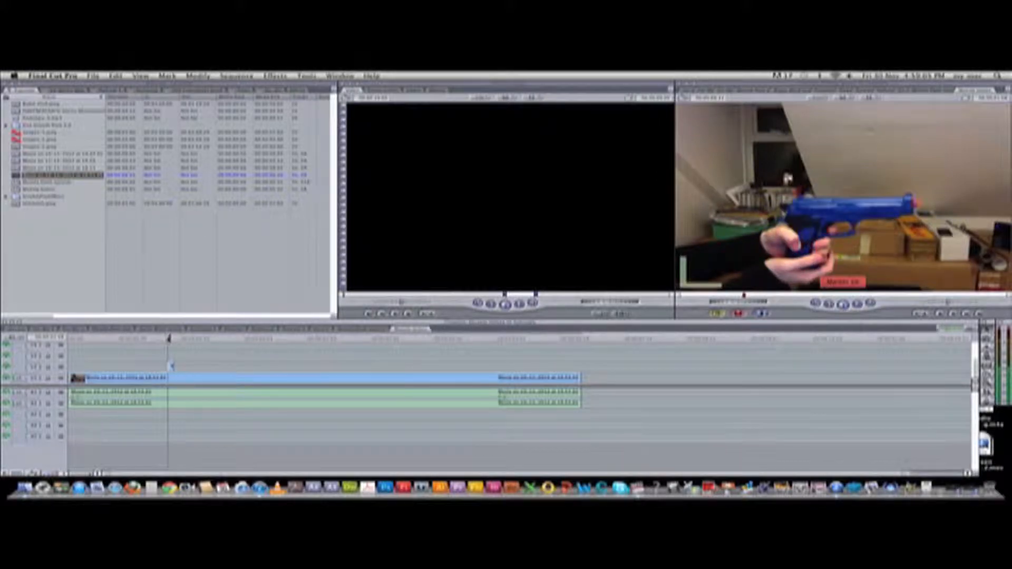
- Open the short V2 clip's filter settings and apply the Brightness and Contrast (Bezier) video filter to it
left_click(172, 368)
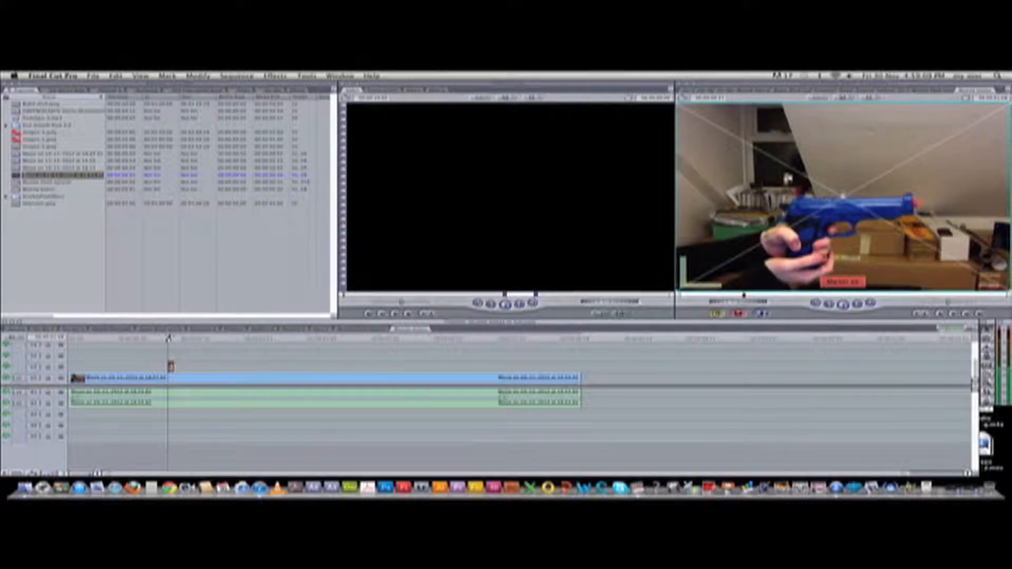
double_click(171, 367)
left_click(376, 92)
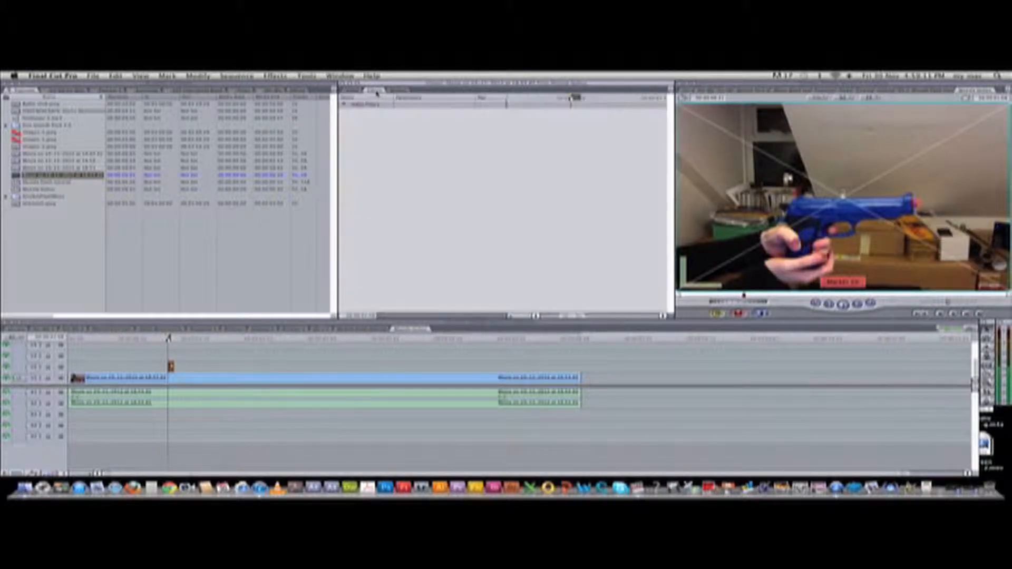
left_click(274, 75)
mouse_move(370, 139)
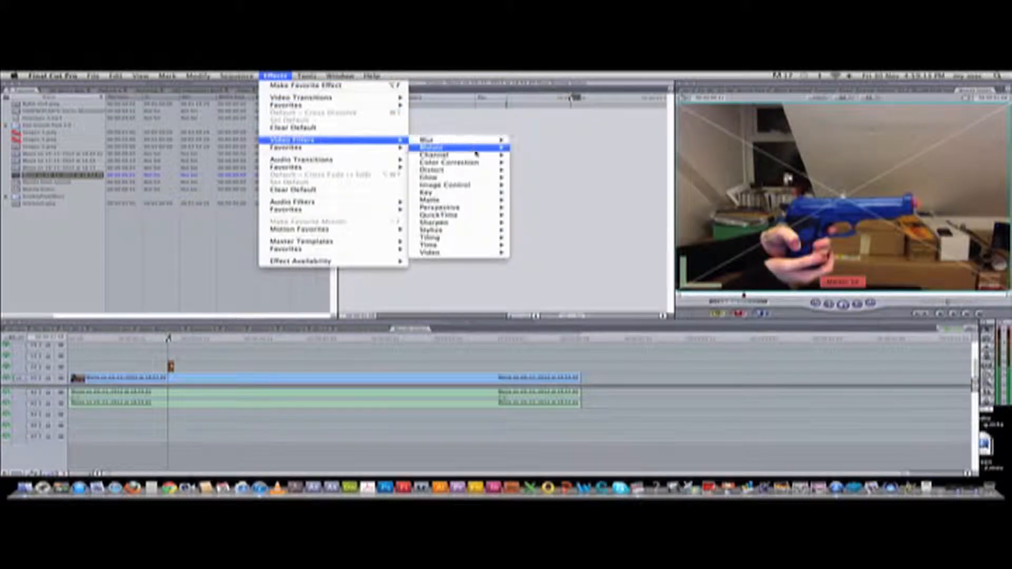
mouse_move(458, 186)
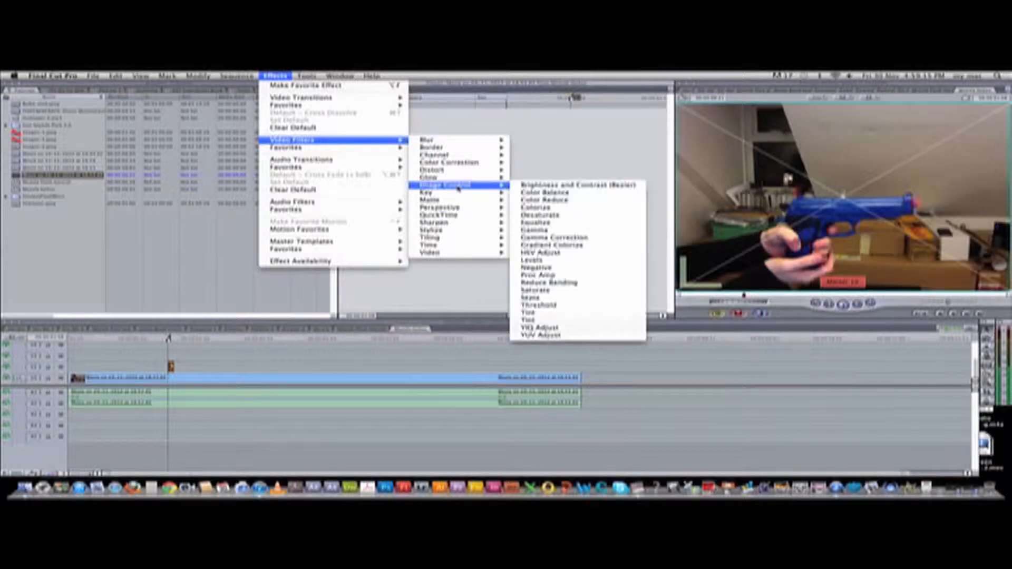
left_click(568, 185)
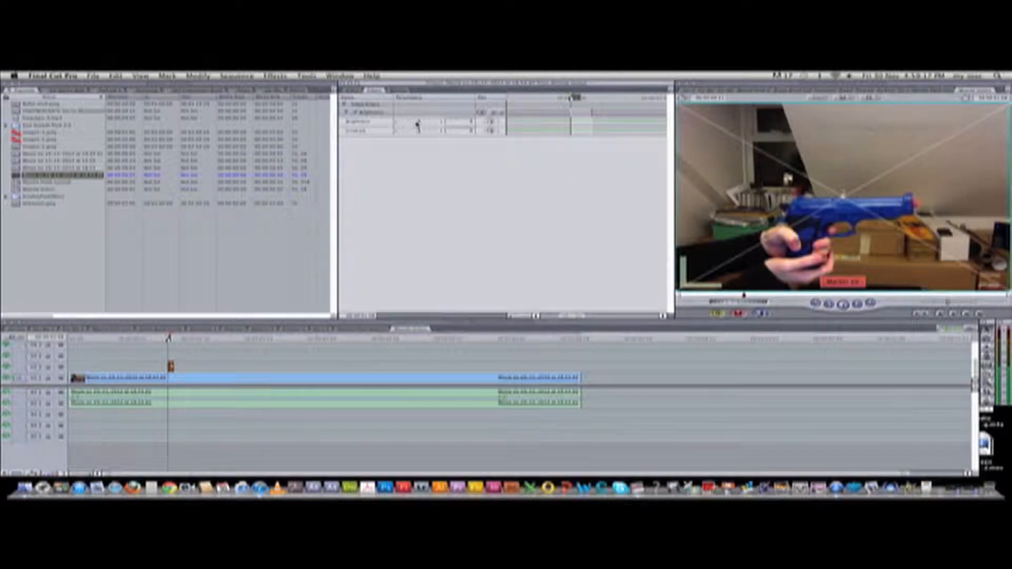
- Slightly raise the V2 clip's brightness and contrast, and add the Eight-Point Garbage Matte video filter to it
left_click_drag(419, 123, 424, 126)
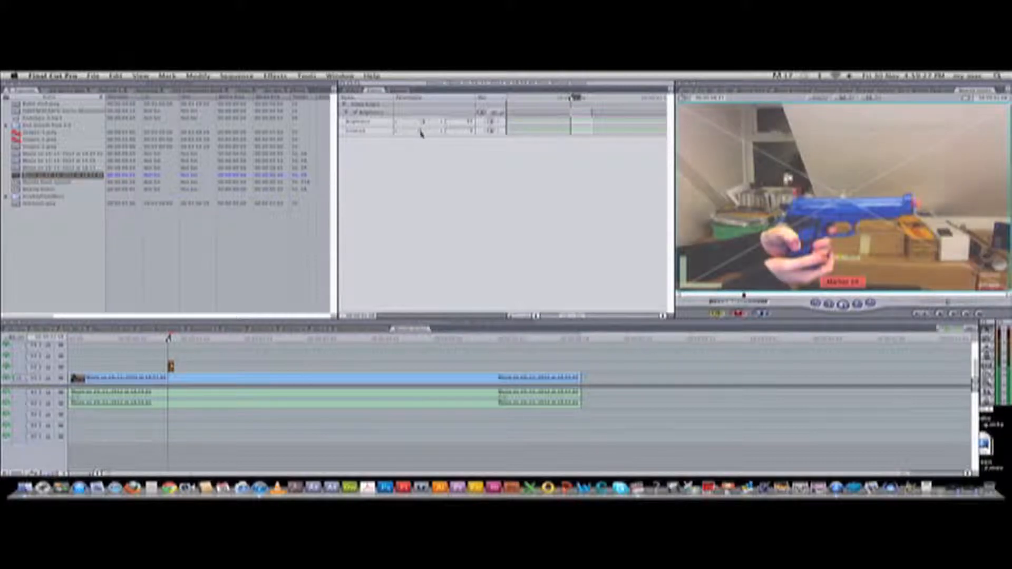
left_click_drag(424, 123, 425, 123)
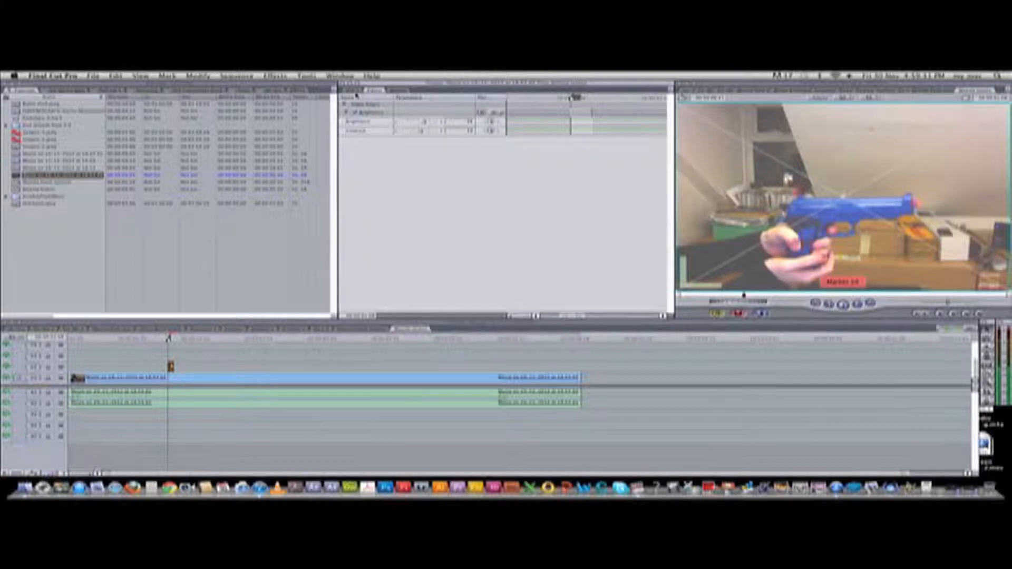
left_click(285, 77)
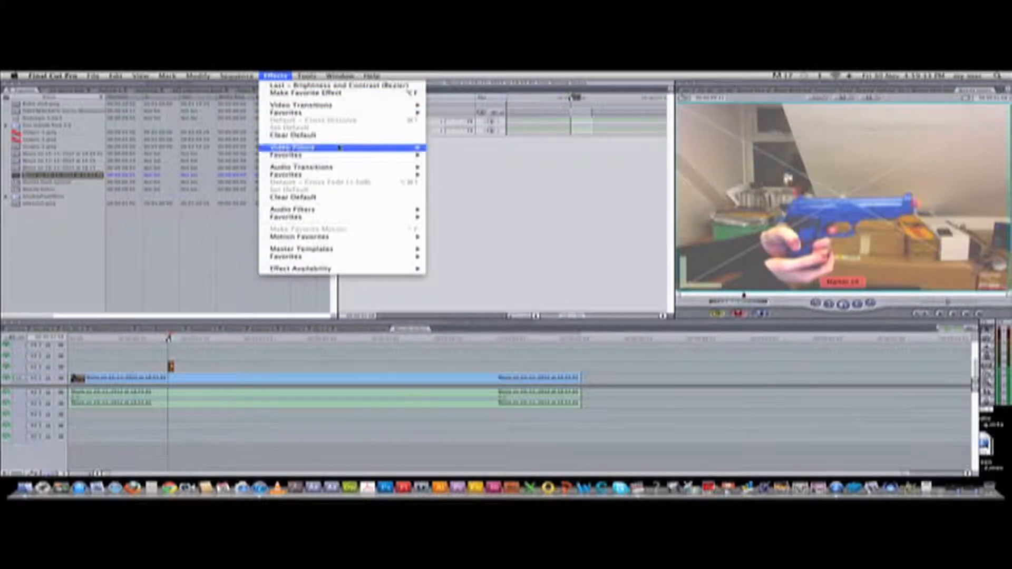
mouse_move(430, 150)
mouse_move(505, 224)
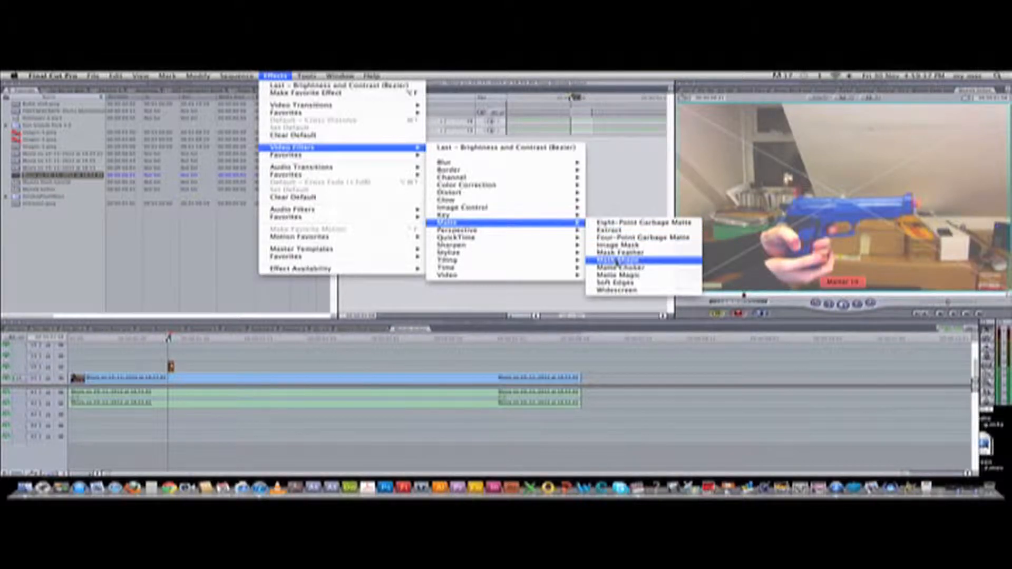
left_click(623, 223)
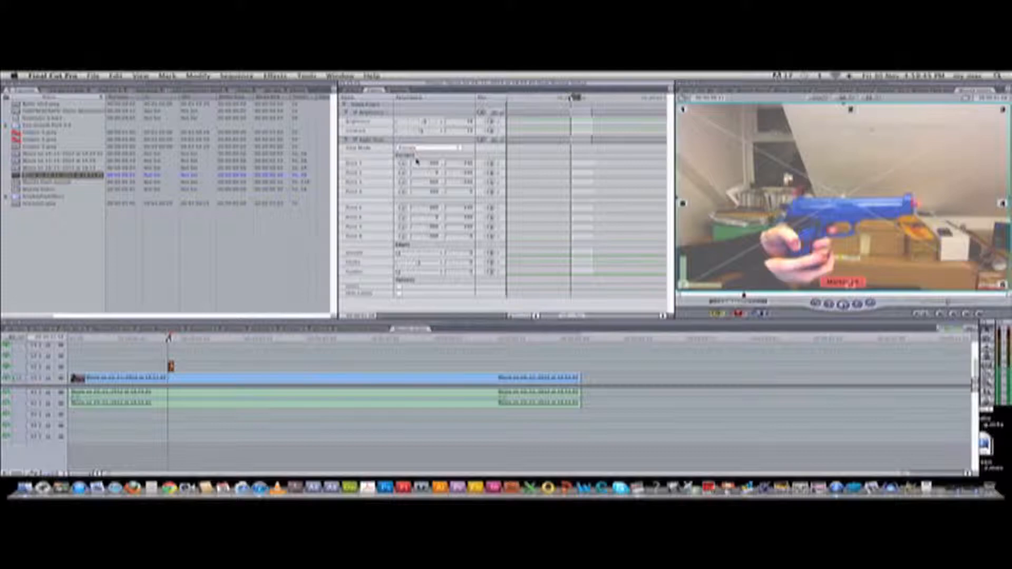
left_click(346, 113)
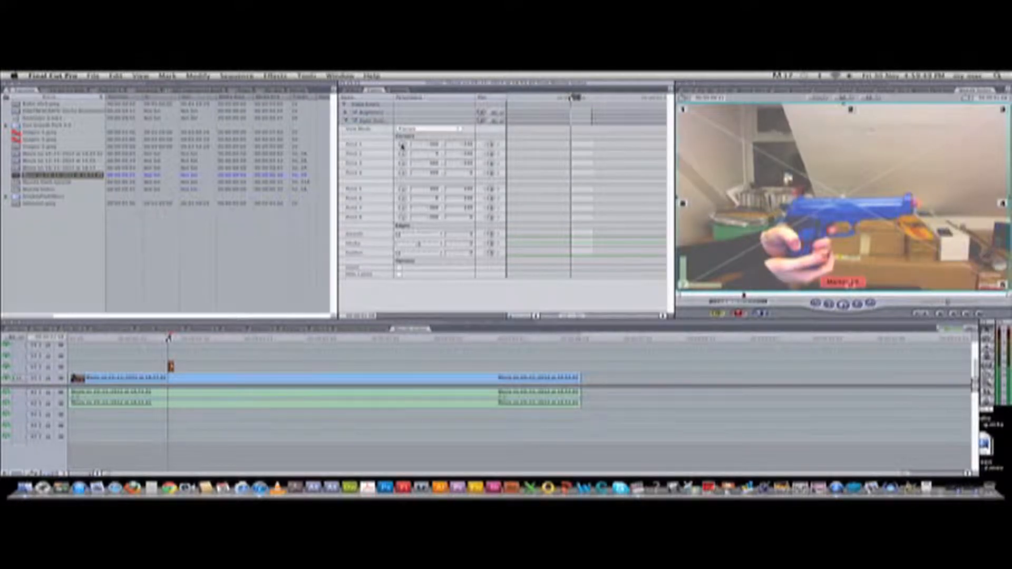
- Place matte point 1 on the muzzle, 8 along the barrel's top, 7 at the slide's rear and 6 at the grip's lower back
left_click_drag(690, 137, 908, 201)
left_click(402, 218)
left_click_drag(843, 206, 842, 202)
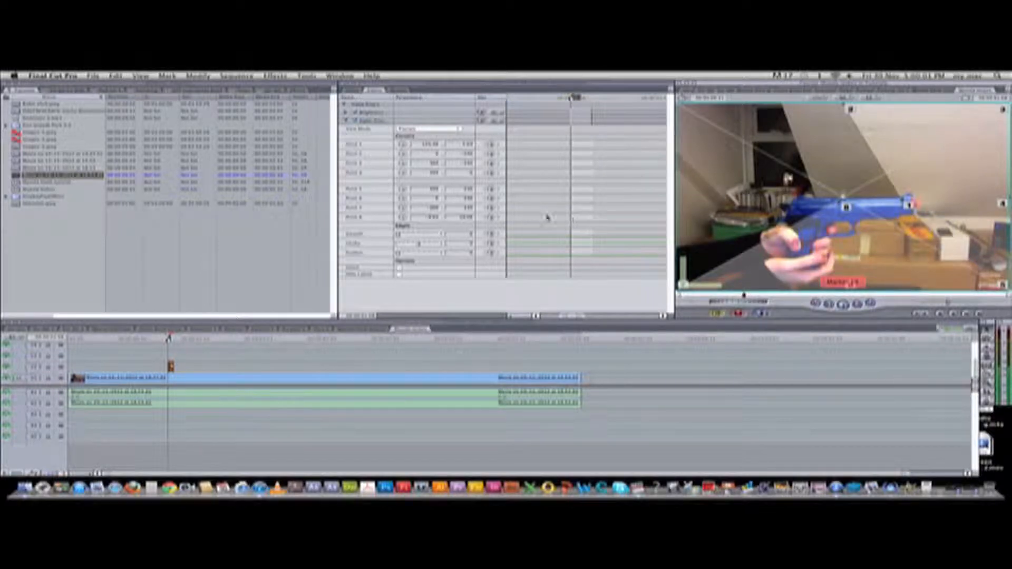
left_click(404, 208)
left_click_drag(757, 258, 807, 211)
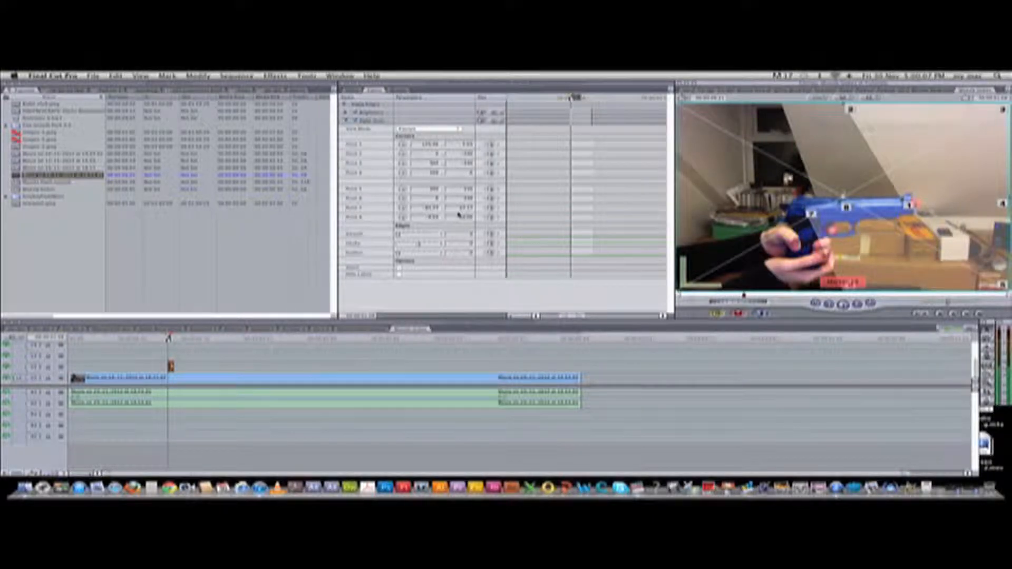
left_click(401, 201)
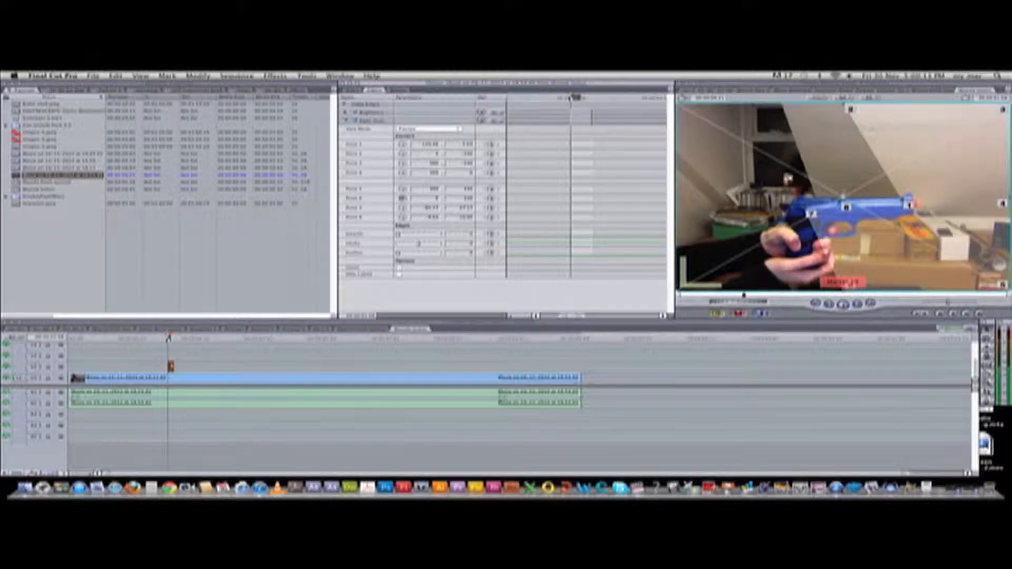
left_click_drag(847, 286, 777, 257)
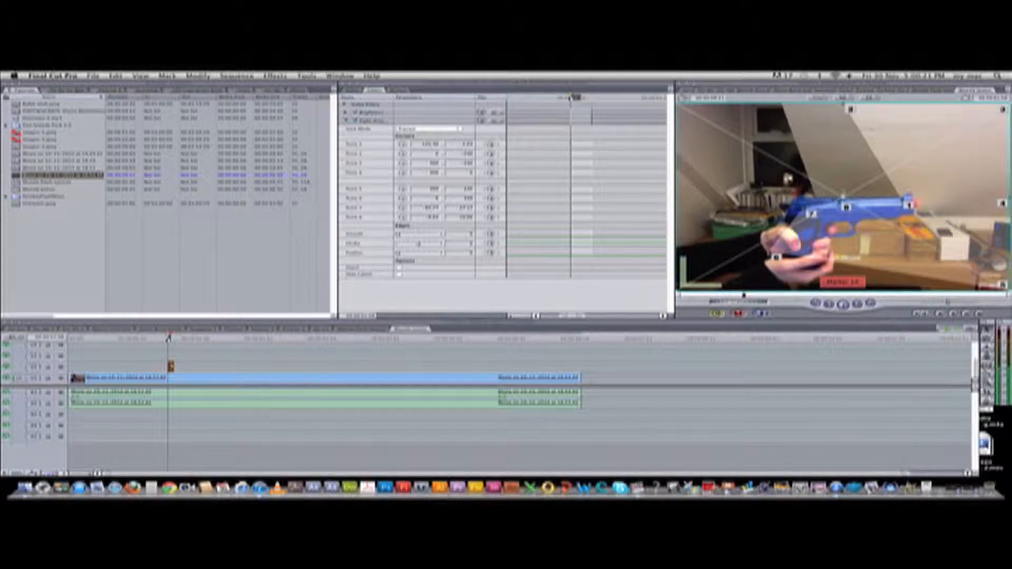
- Place matte point 5 at the grip's lower front, 4 near the trigger, 3 under the barrel and 2 beneath the muzzle
left_click(403, 189)
left_click_drag(928, 281, 816, 257)
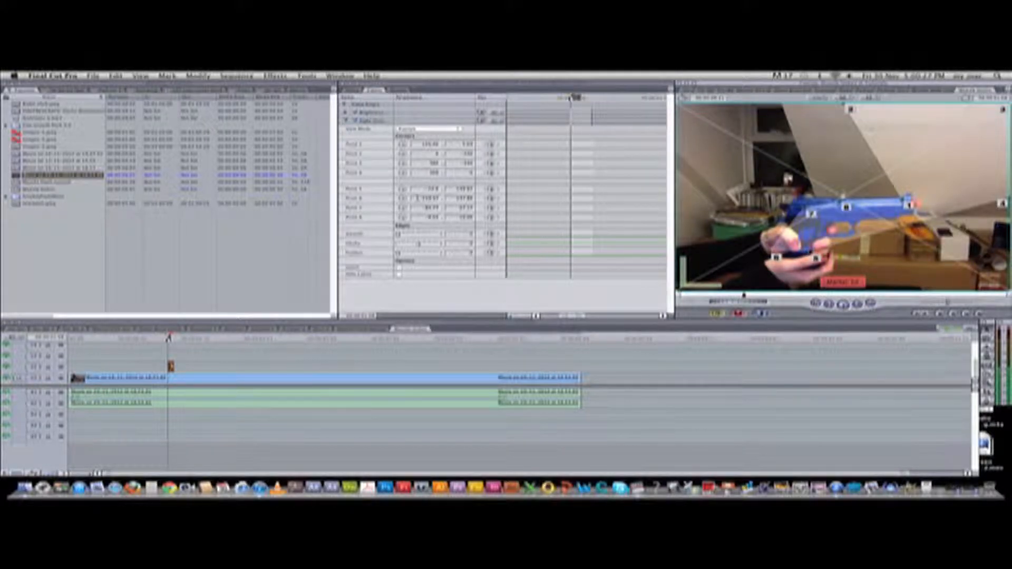
left_click(403, 173)
left_click_drag(820, 231, 831, 233)
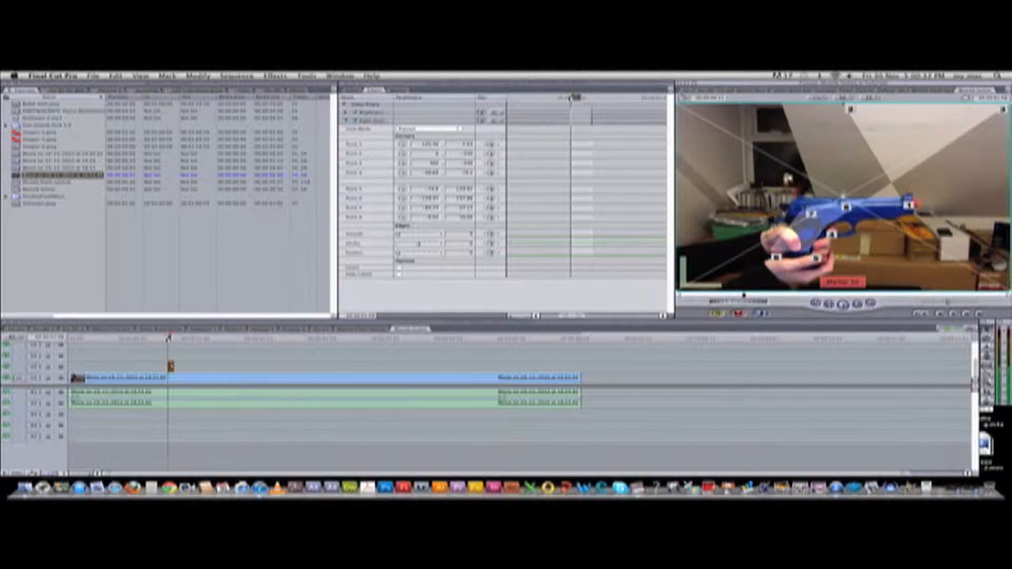
left_click(402, 164)
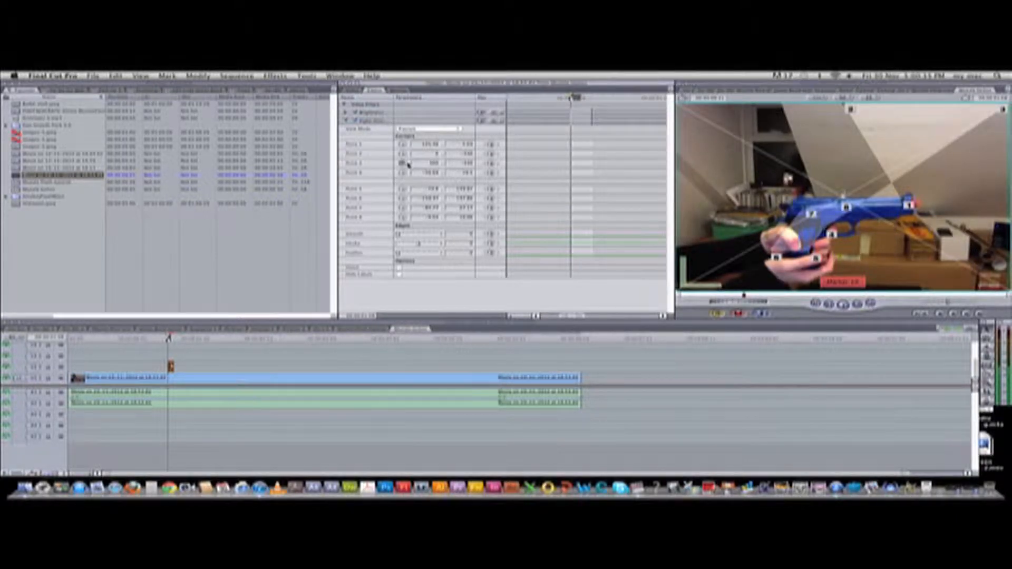
mouse_move(859, 204)
left_mouse_down()
mouse_move(899, 216)
mouse_move(846, 226)
left_mouse_up()
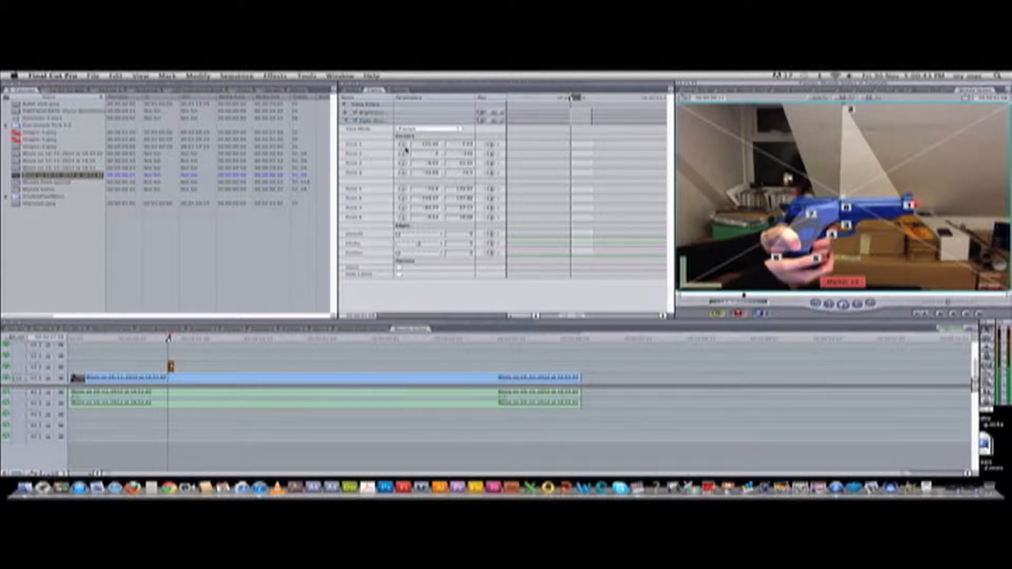
left_click_drag(880, 207, 897, 216)
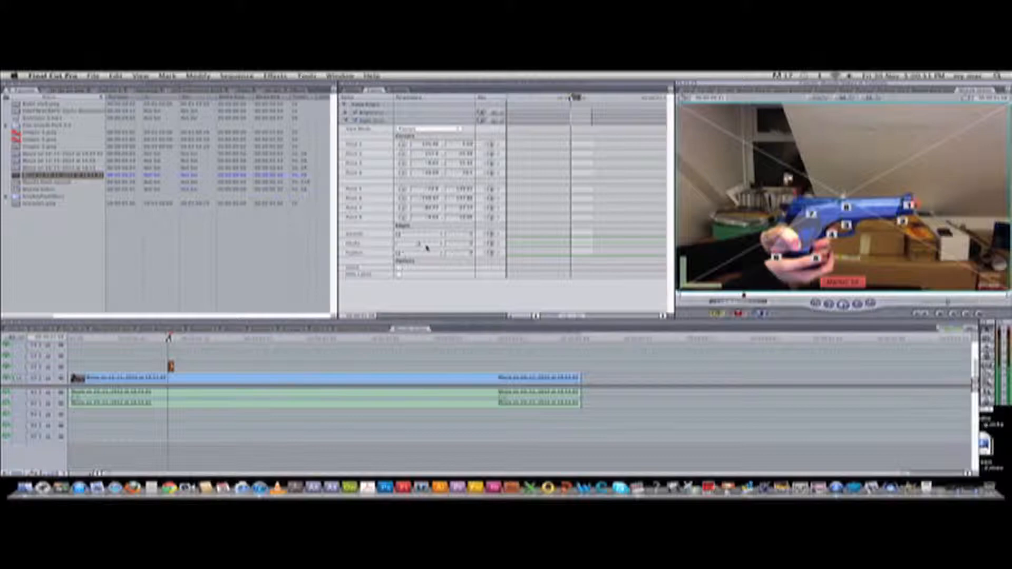
- Raise the garbage matte's Choke to its maximum, increase its Feather to soften the edges, and view the masked gun
left_click_drag(422, 247, 446, 251)
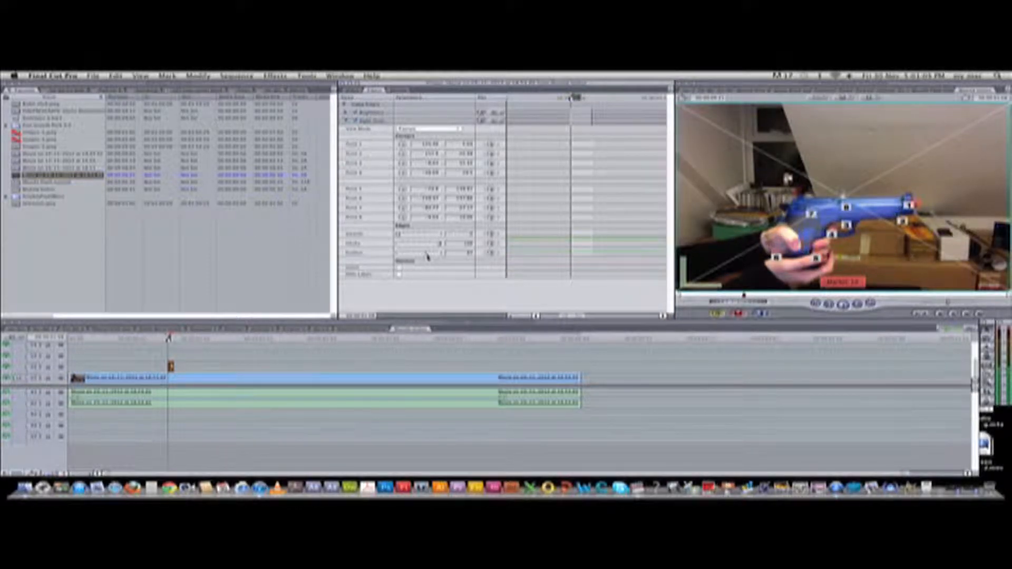
left_click(352, 91)
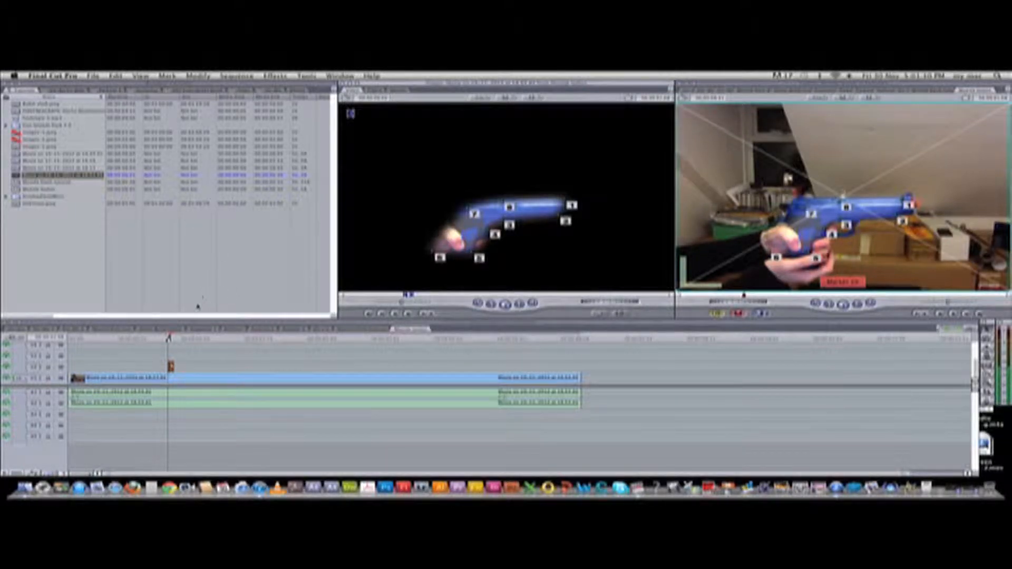
- Render the masked V2 clip and play the section around the marker several times to check the brightened gun
left_click_drag(169, 339, 170, 341)
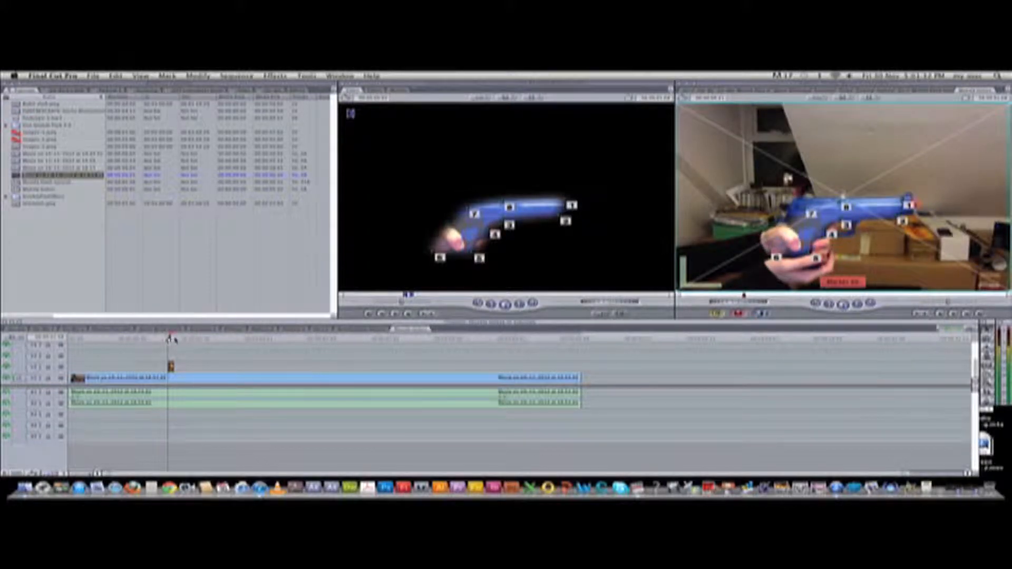
key("super+r")
left_click(164, 358)
mouse_move(154, 341)
left_mouse_down()
mouse_move(182, 342)
mouse_move(153, 347)
left_mouse_up()
key("space")
left_click(159, 341)
key("space")
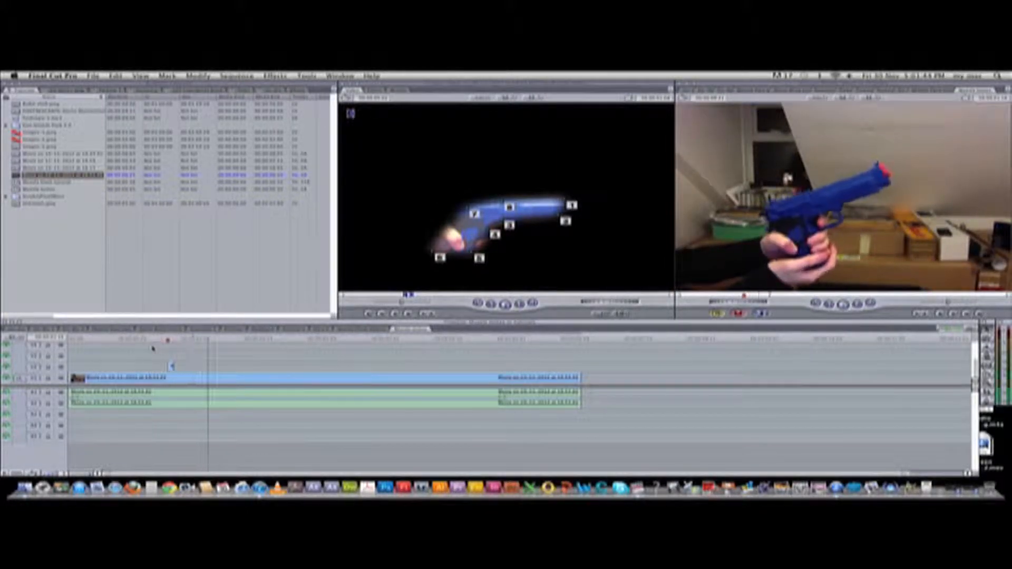
left_click_drag(168, 341, 156, 343)
key("space")
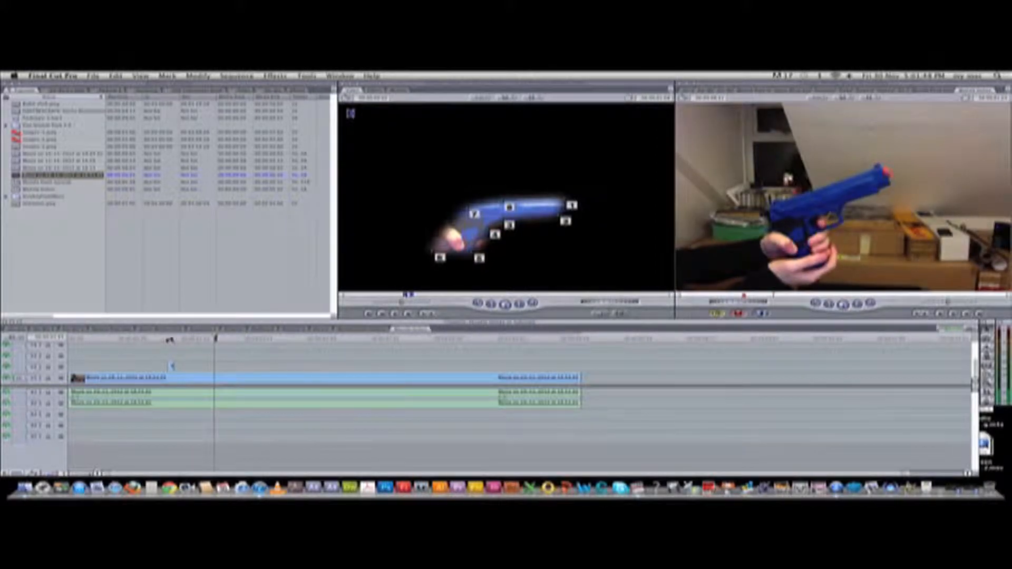
- Compare the V2 clip's frames, reopen its filters, and add keyframes for all eight matte points at the marker frame
left_click(169, 341)
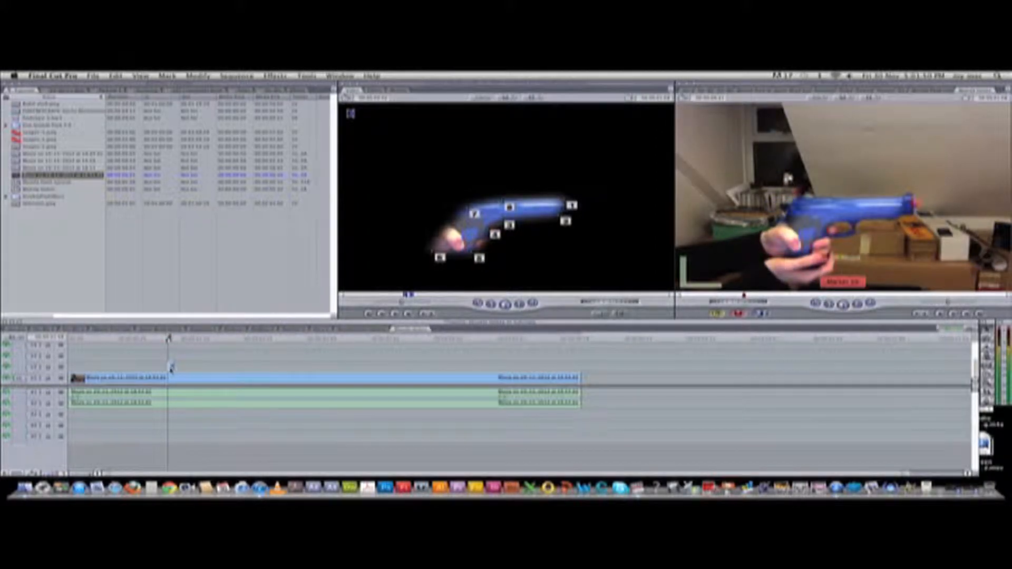
double_click(171, 368)
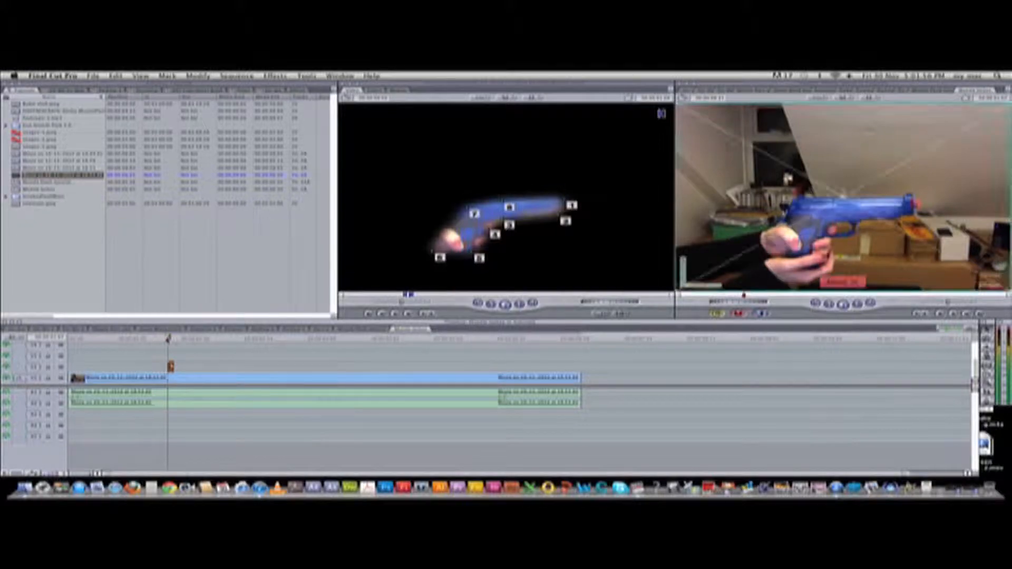
key("Right")
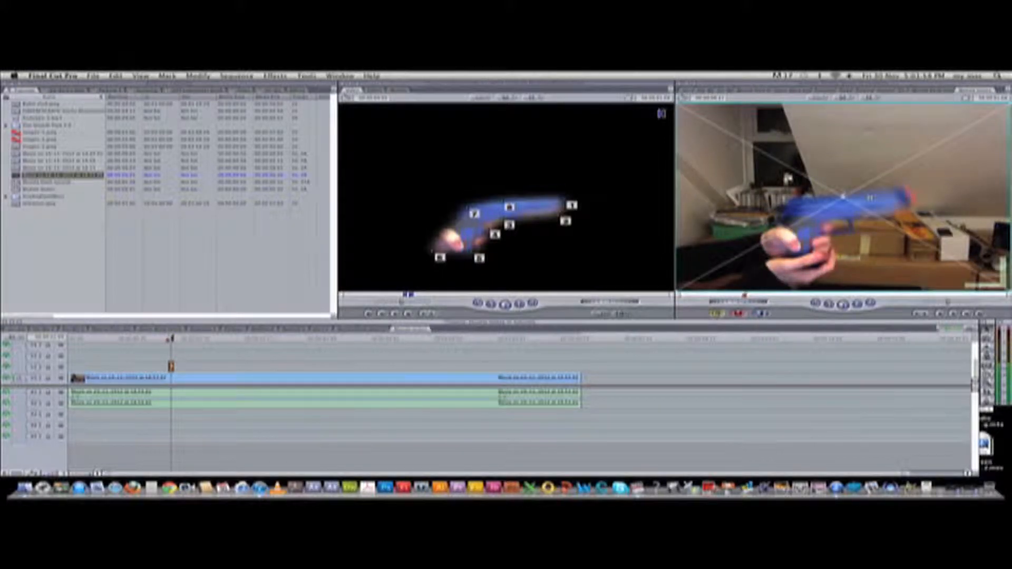
key("Left")
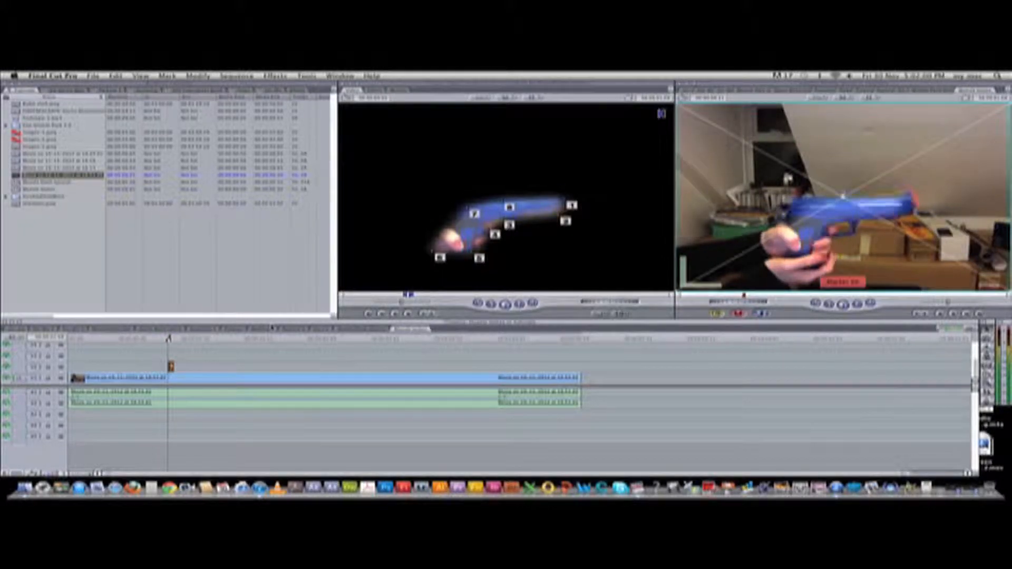
left_click(350, 114)
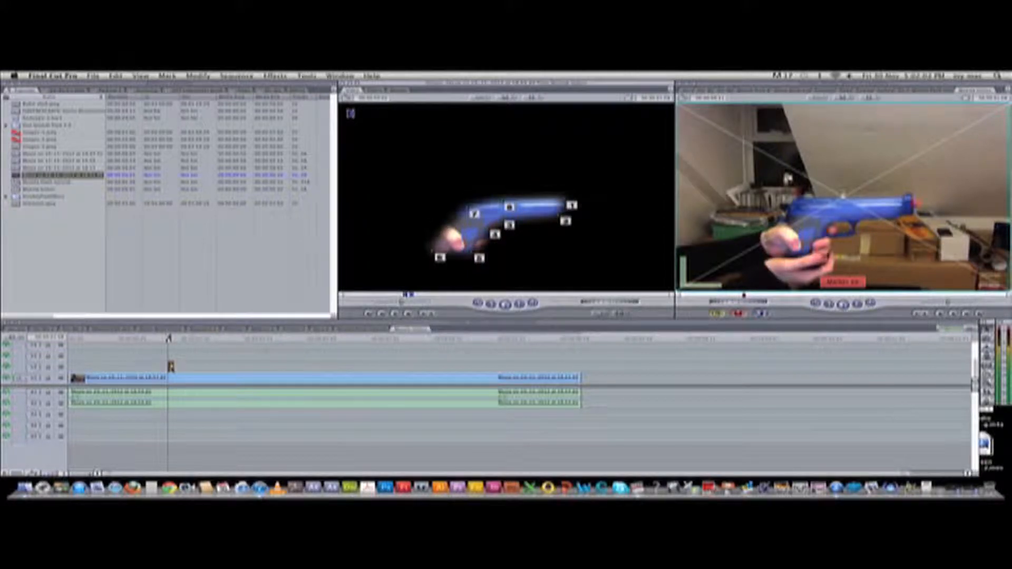
left_click(377, 92)
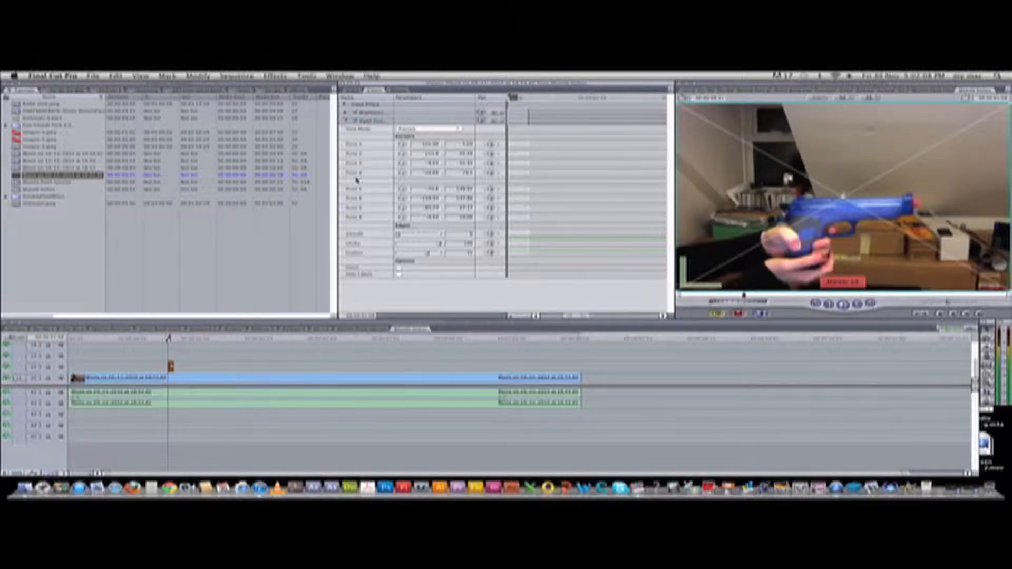
left_click(491, 218)
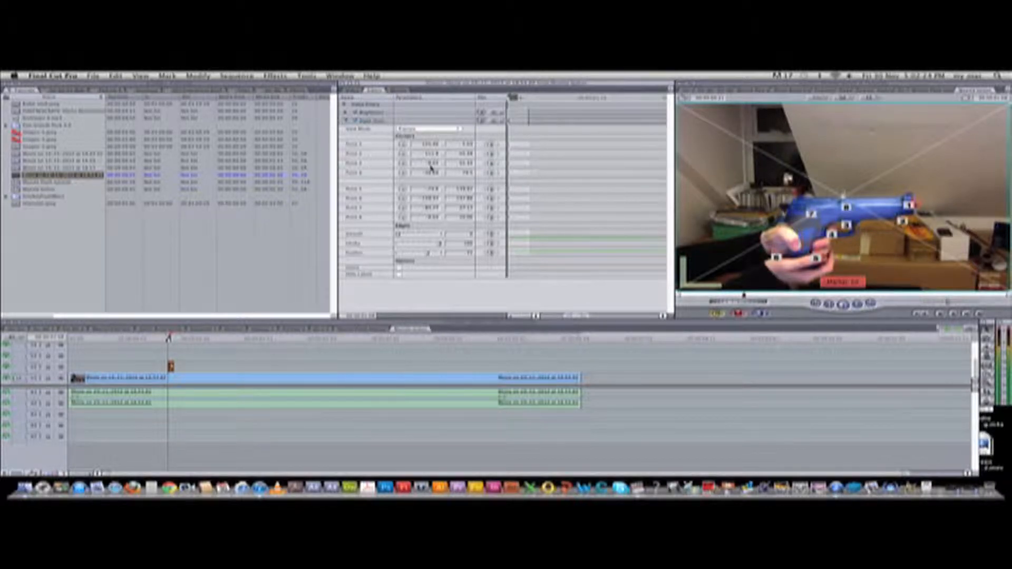
- On the next frame, move matte point 1 up to the raised muzzle, 8 back along the slide and 5 down the grip
key("Right")
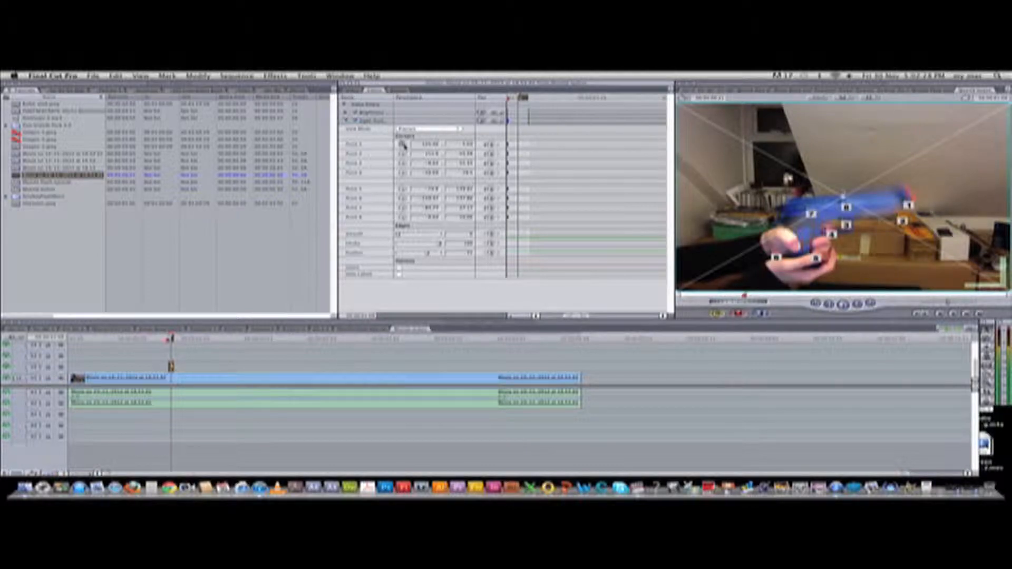
left_click_drag(908, 205, 905, 196)
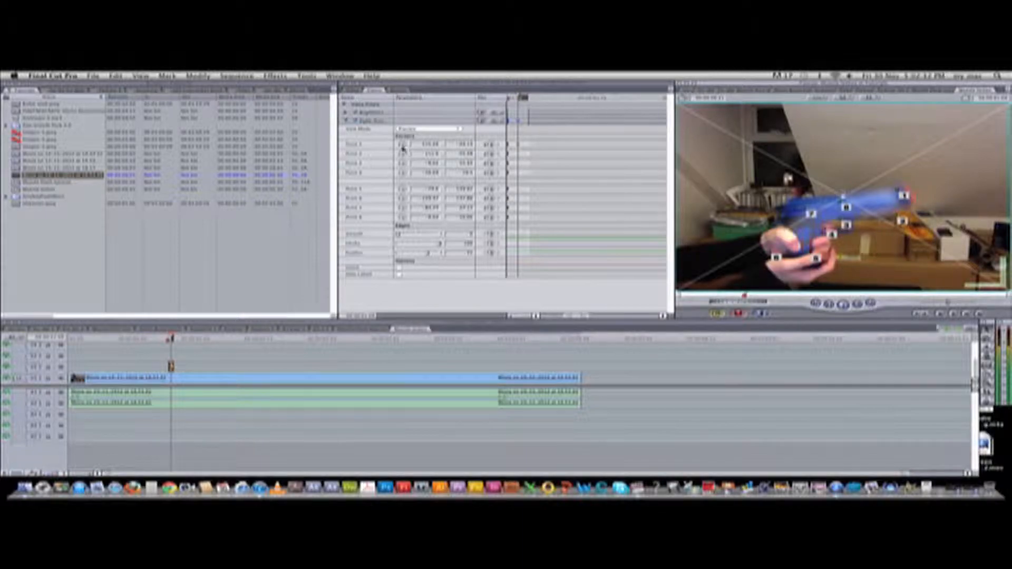
left_click(402, 218)
left_click_drag(846, 208, 815, 205)
left_click(403, 189)
mouse_move(825, 246)
left_mouse_down()
mouse_move(837, 272)
mouse_move(829, 264)
left_mouse_up()
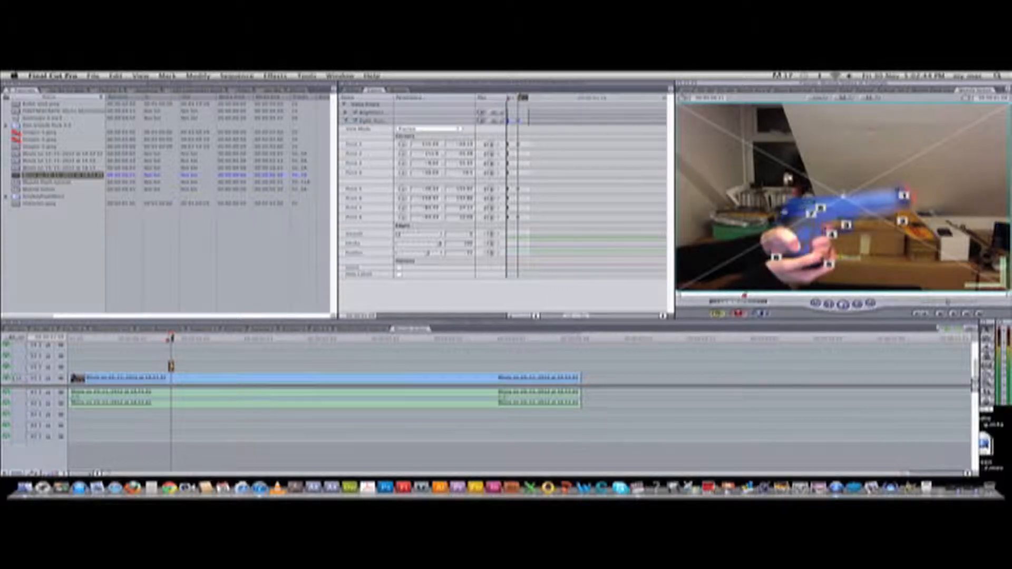
- Render the keyframed matte, play the clip around the marker to check it, and return to the marker
left_click(354, 92)
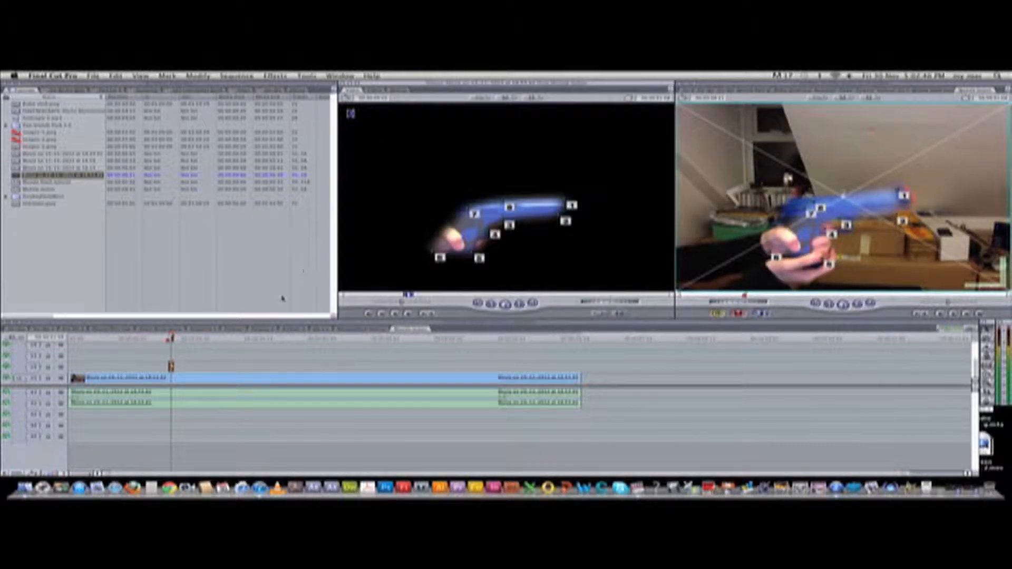
left_click(169, 338)
key("super+r")
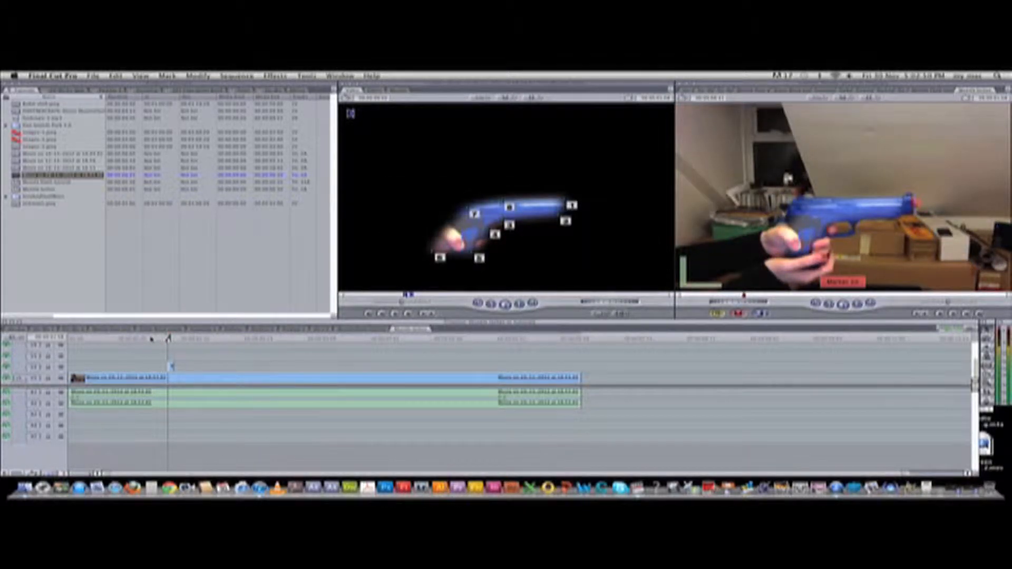
key("space")
left_click_drag(175, 339, 168, 340)
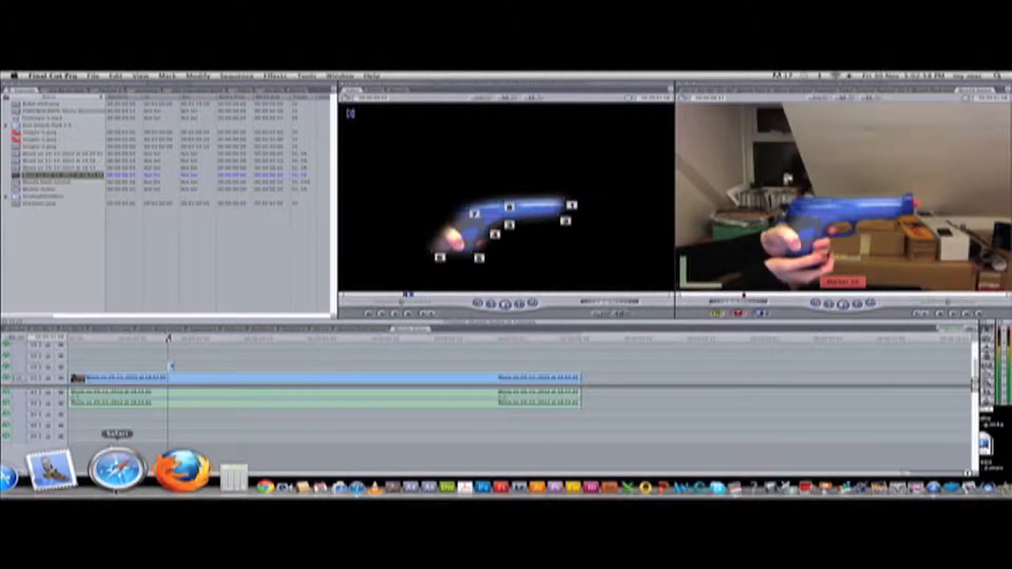
- Switch to Safari and dismiss the missing-keychain dialog without resetting to defaults
left_click(116, 472)
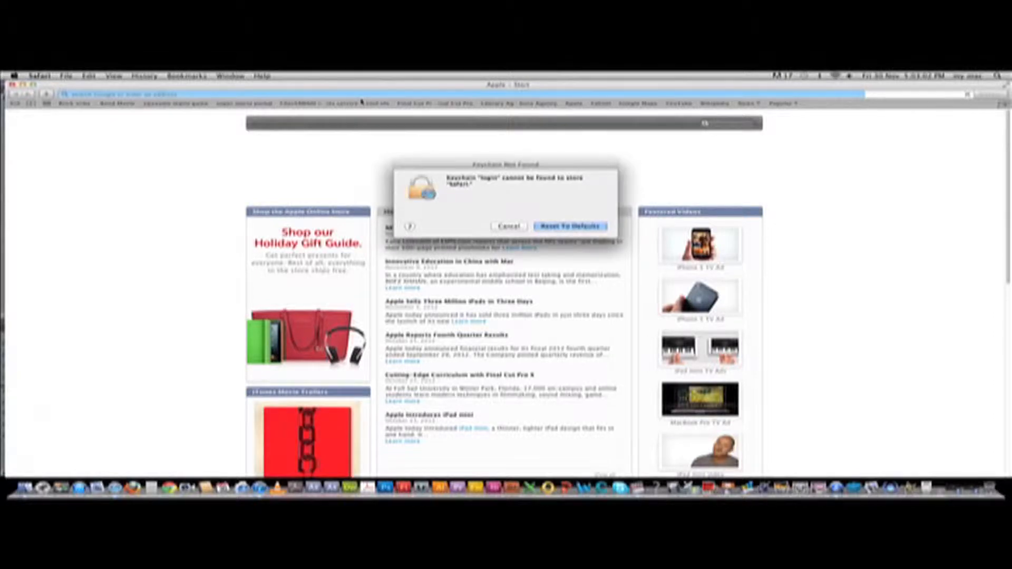
left_click(508, 226)
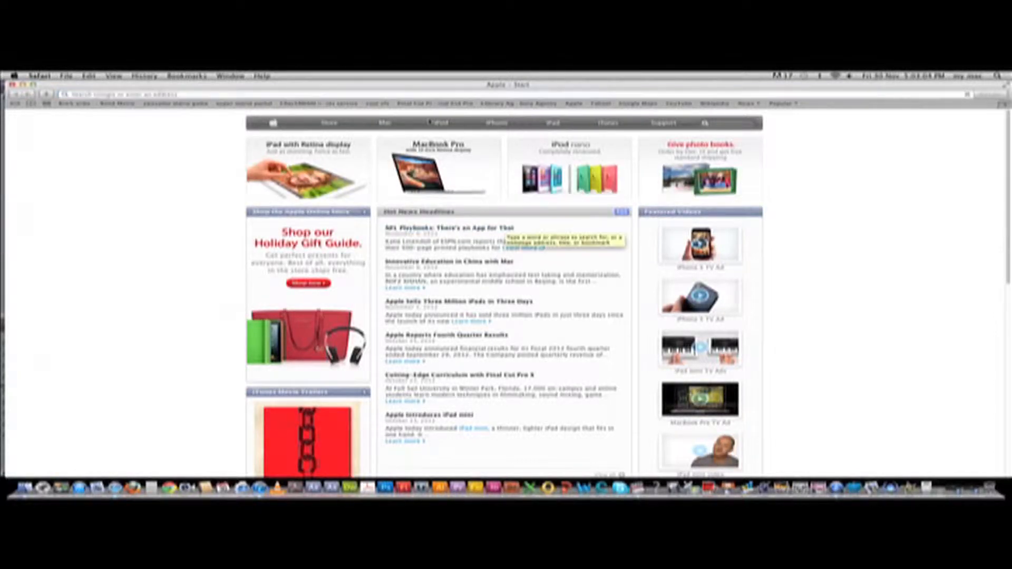
- Search Google Images for "muzzle flash"
left_click(400, 94)
type("muzzle")
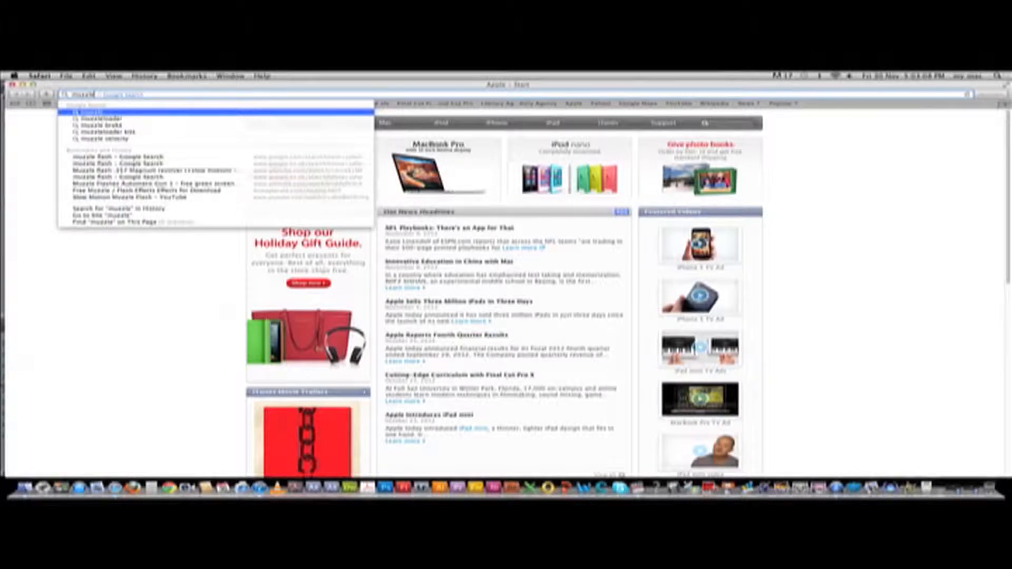
type(" flash")
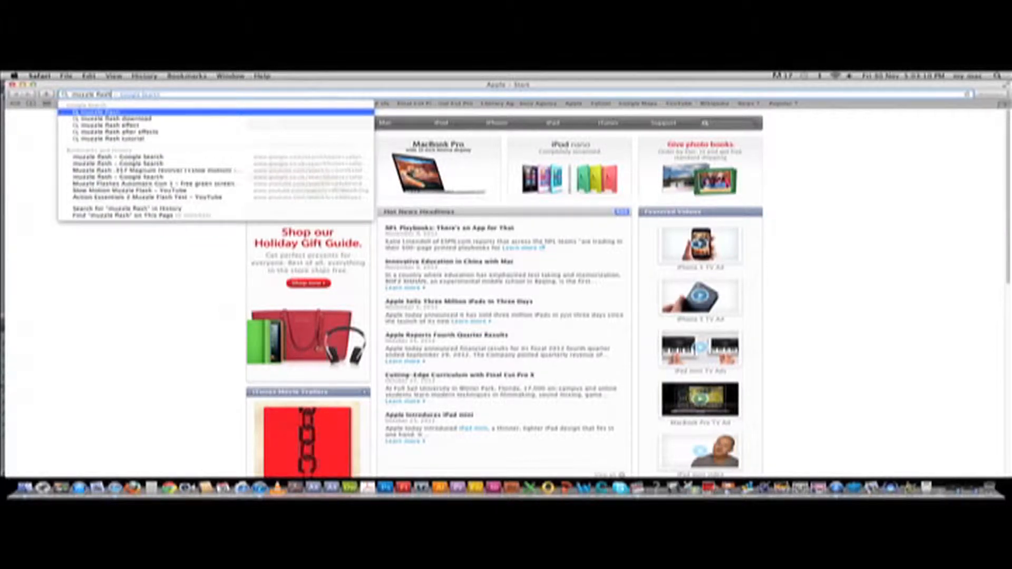
key("Return")
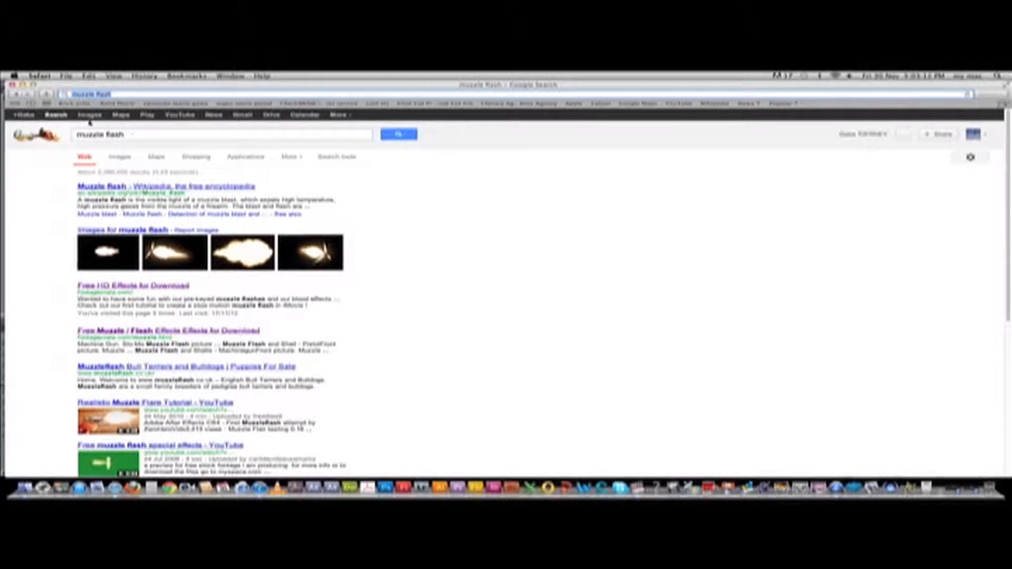
left_click(90, 115)
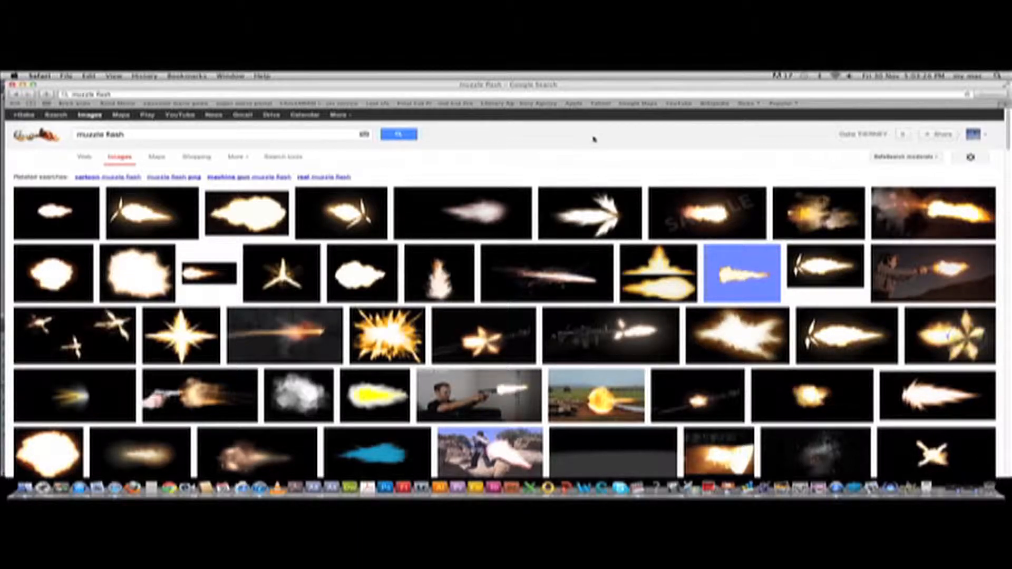
- Browse the muzzle flash image results for a side-view flash on a black background
scroll(430, 157, "down", 3)
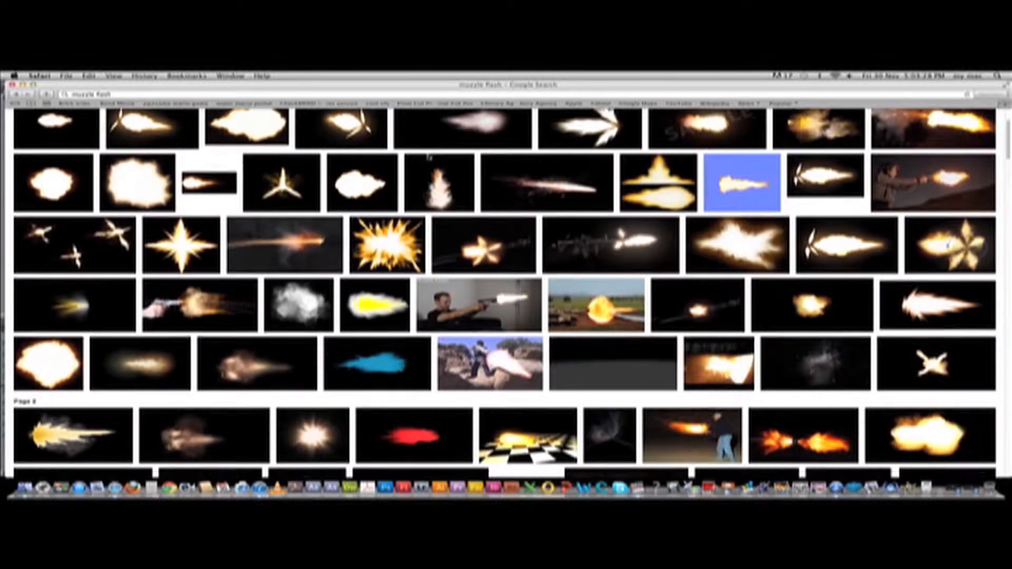
scroll(429, 157, "down", 3)
scroll(427, 155, "down", 2)
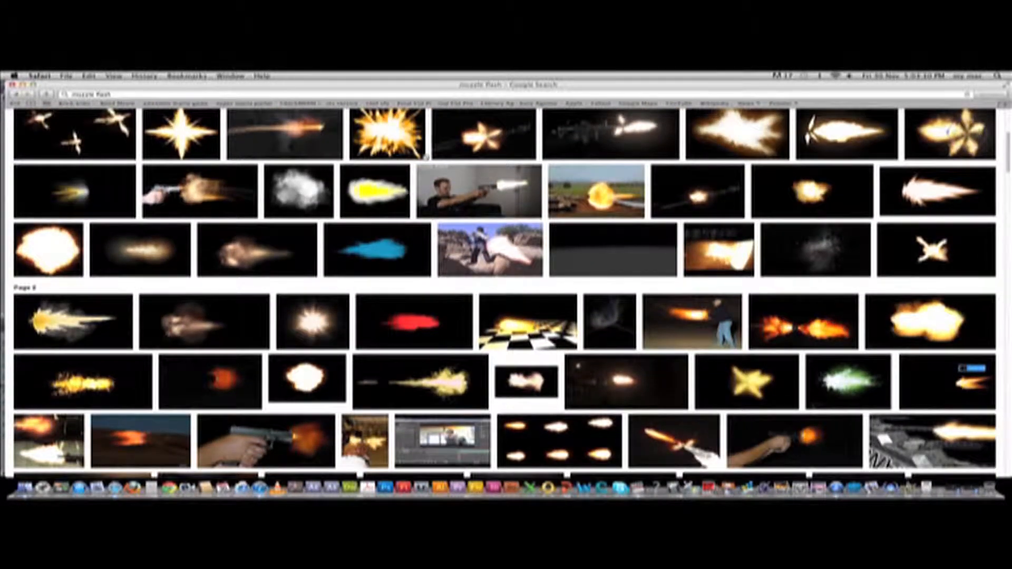
scroll(426, 156, "down", 3)
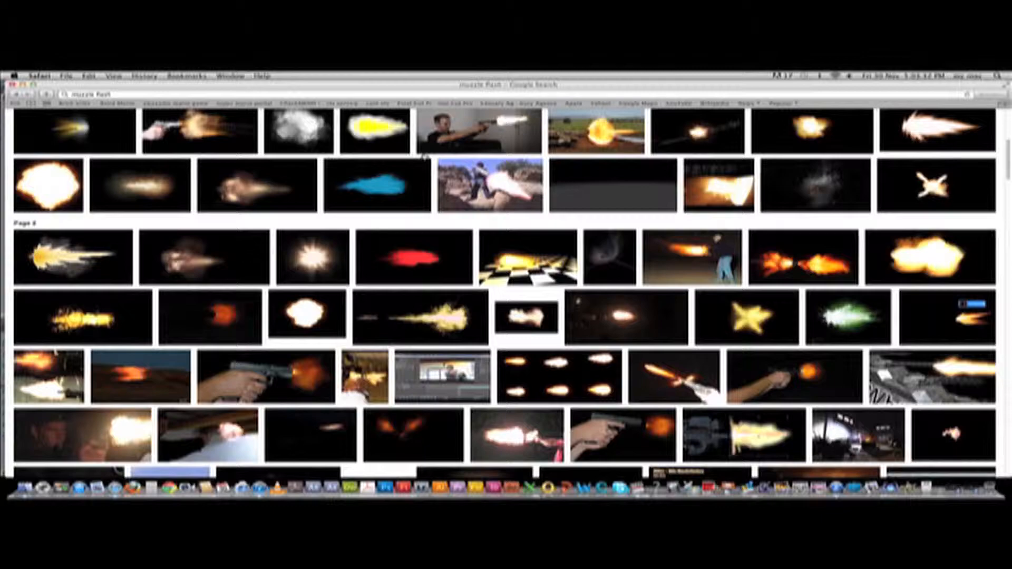
scroll(425, 156, "down", 6)
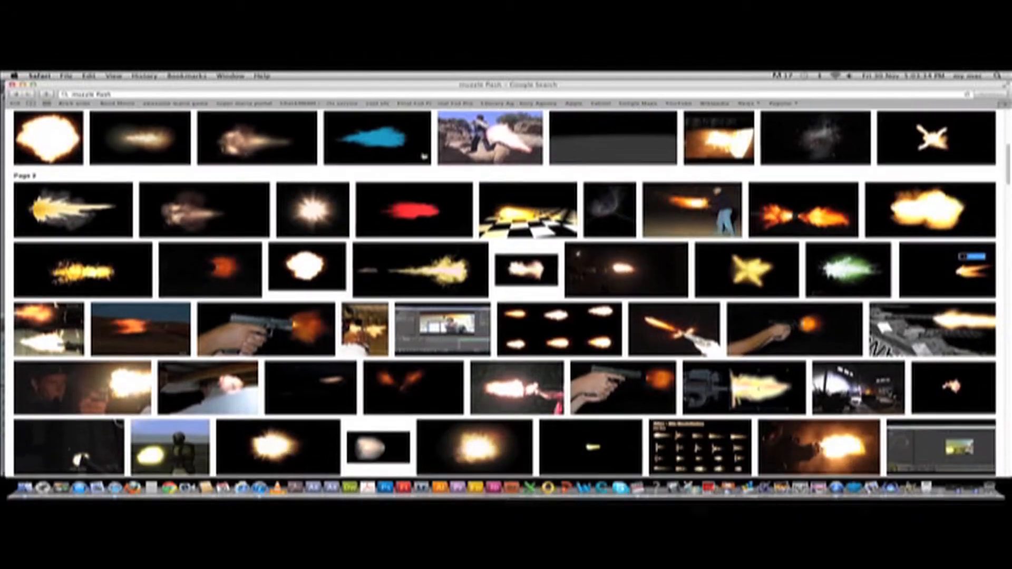
scroll(424, 157, "down", 3)
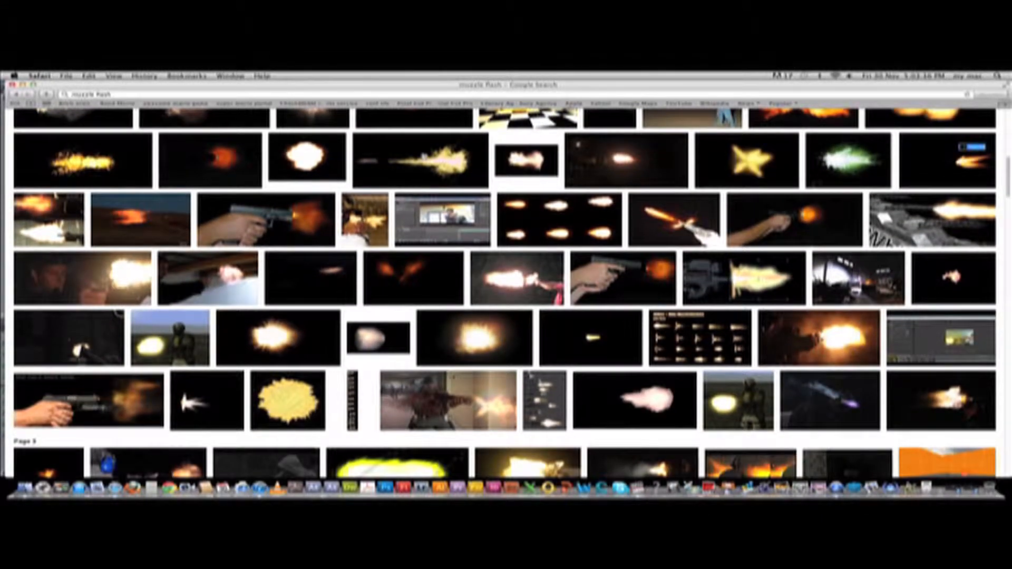
scroll(424, 156, "down", 3)
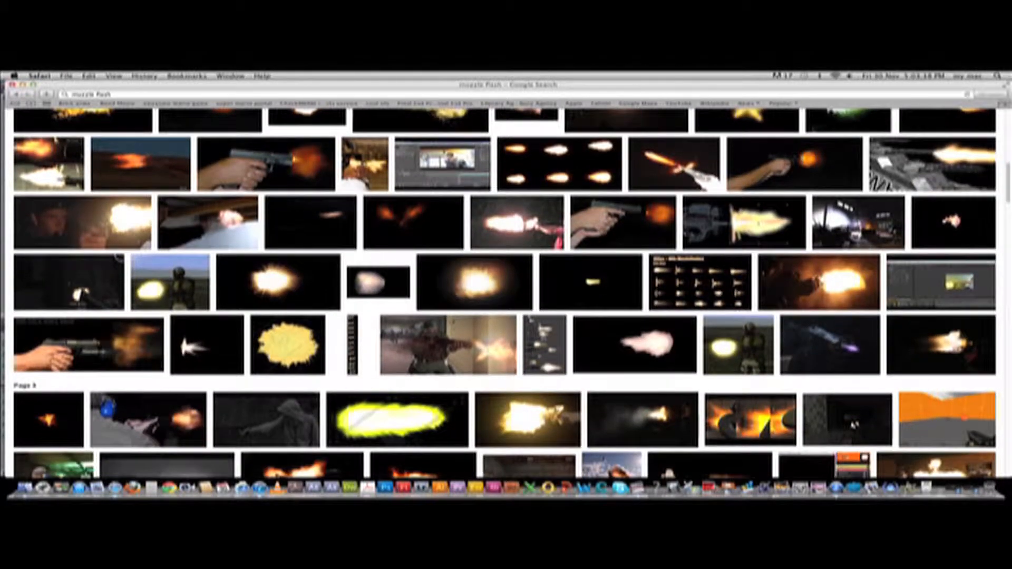
scroll(425, 157, "up", 2)
scroll(424, 156, "up", 7)
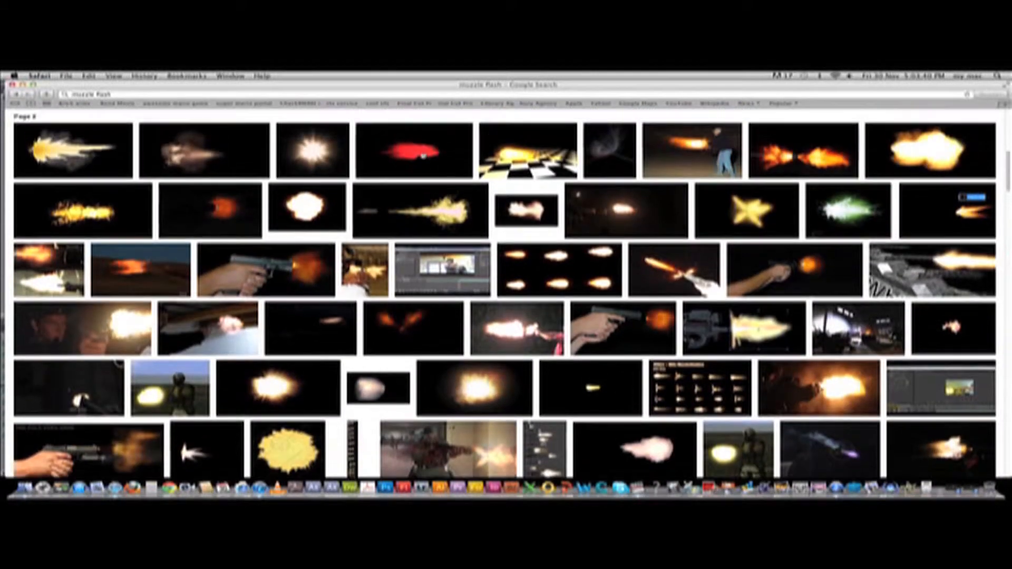
scroll(422, 154, "up", 10)
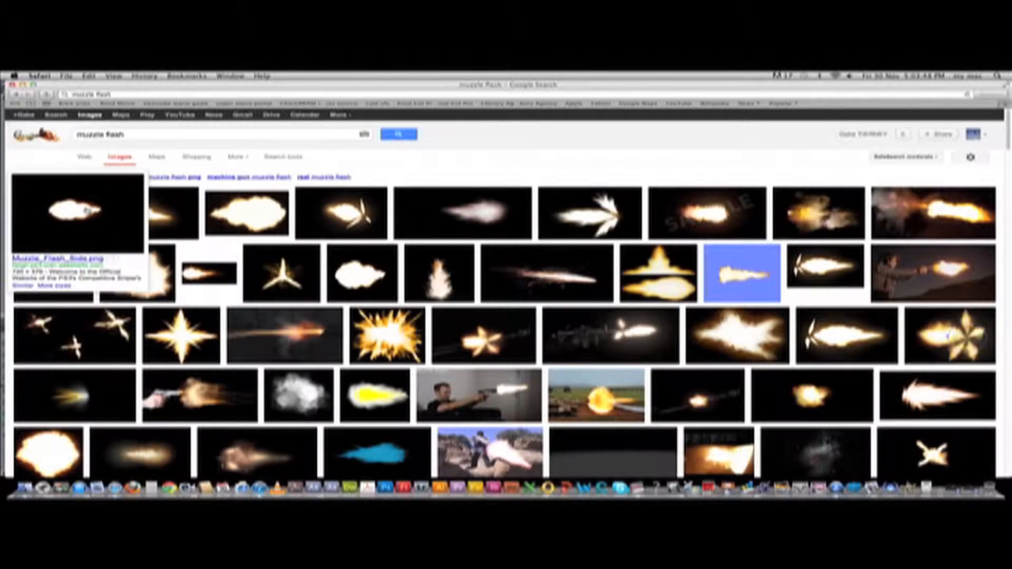
- Open the Muzzle_Flash_Side.png result, hide Final Cut Pro and lower the browser window to uncover the desktop
left_click(90, 211)
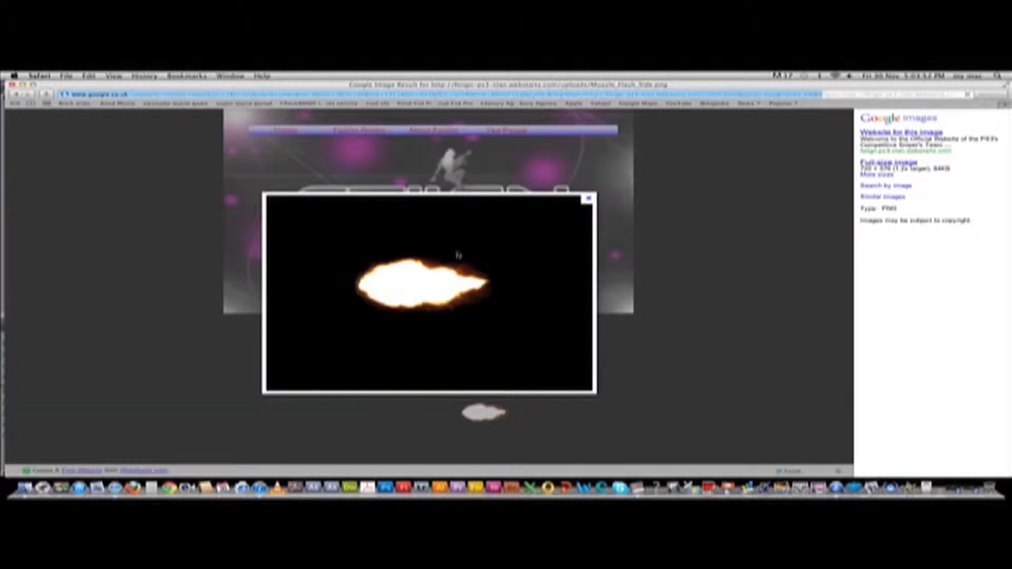
left_click_drag(490, 85, 459, 120)
left_click(451, 106)
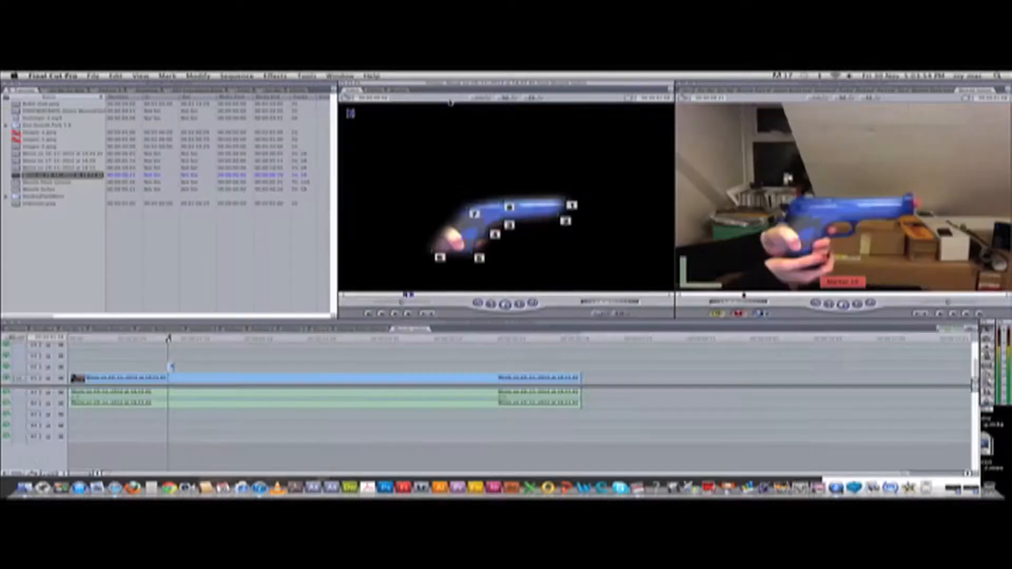
key("super+h")
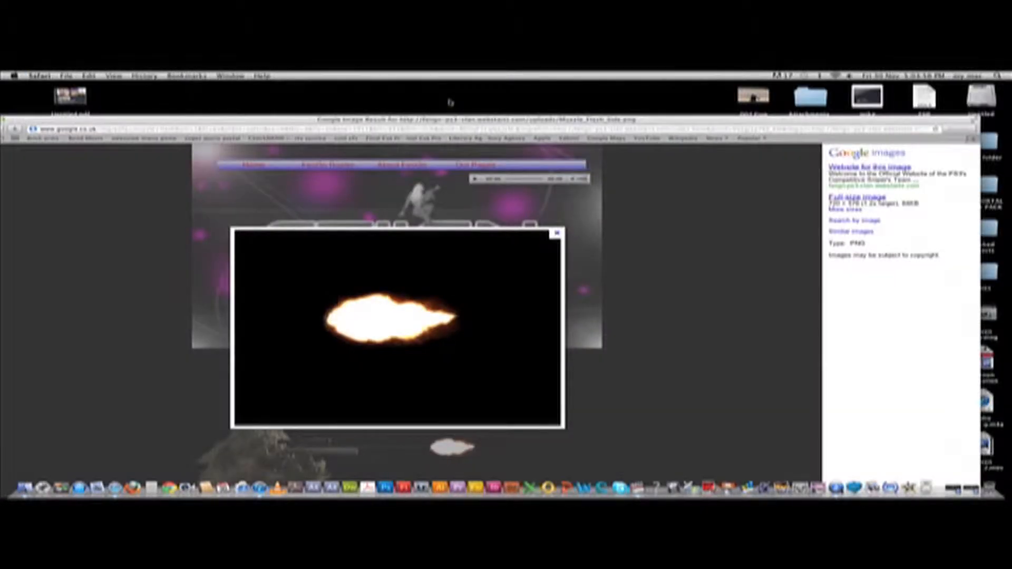
left_click_drag(494, 123, 667, 278)
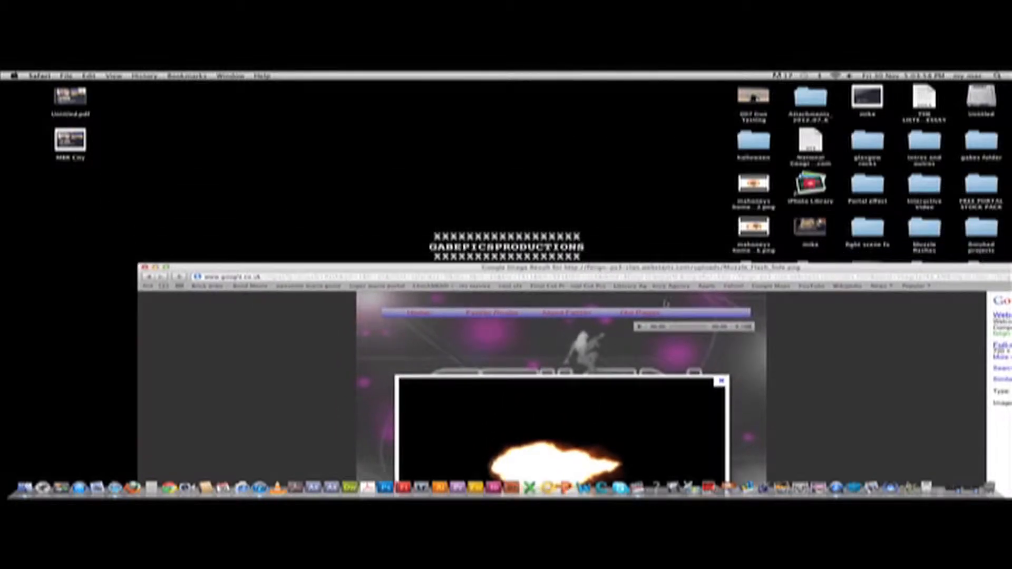
- Save the muzzle flash image into the VFX folder on the desktop and close the browser window
left_click_drag(564, 419, 662, 102)
left_click_drag(599, 270, 546, 446)
left_click(660, 105)
left_click_drag(659, 99, 753, 275)
left_click_drag(545, 446, 511, 153)
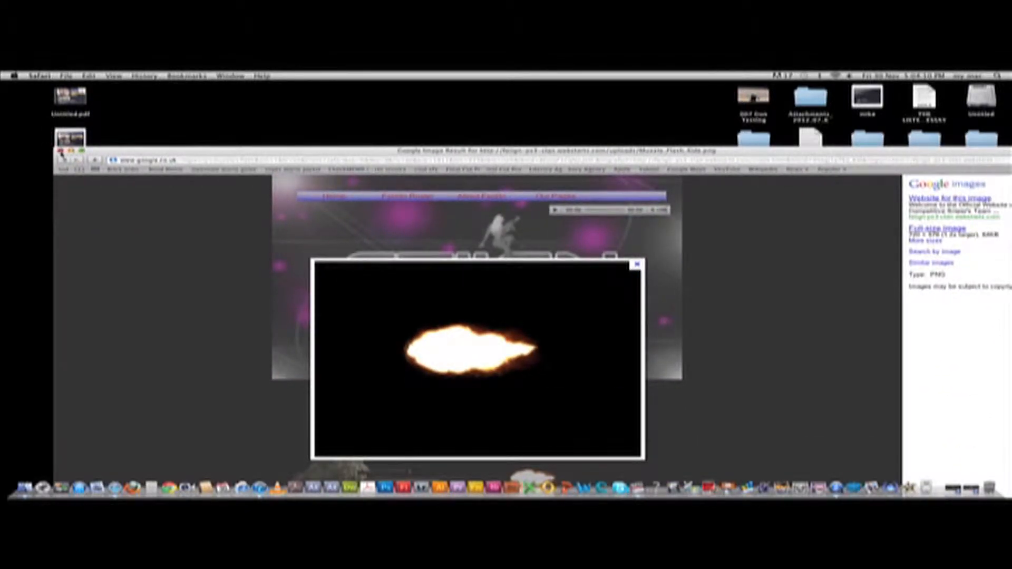
left_click(60, 151)
- Switch to Final Cut Pro and import Muzzle_Flash_Side.png from the VFX folder on the desktop
left_click(658, 471)
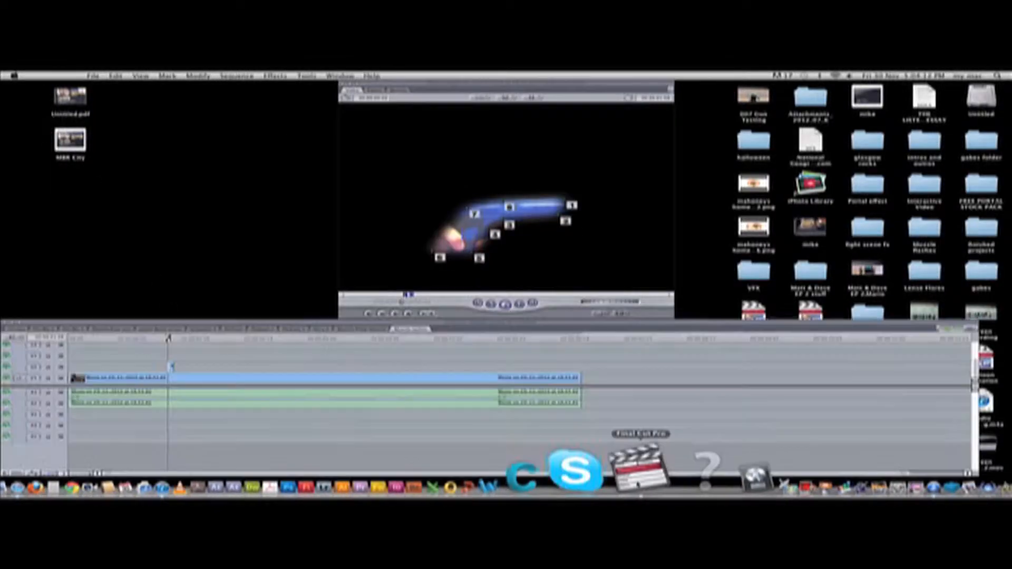
left_click(93, 76)
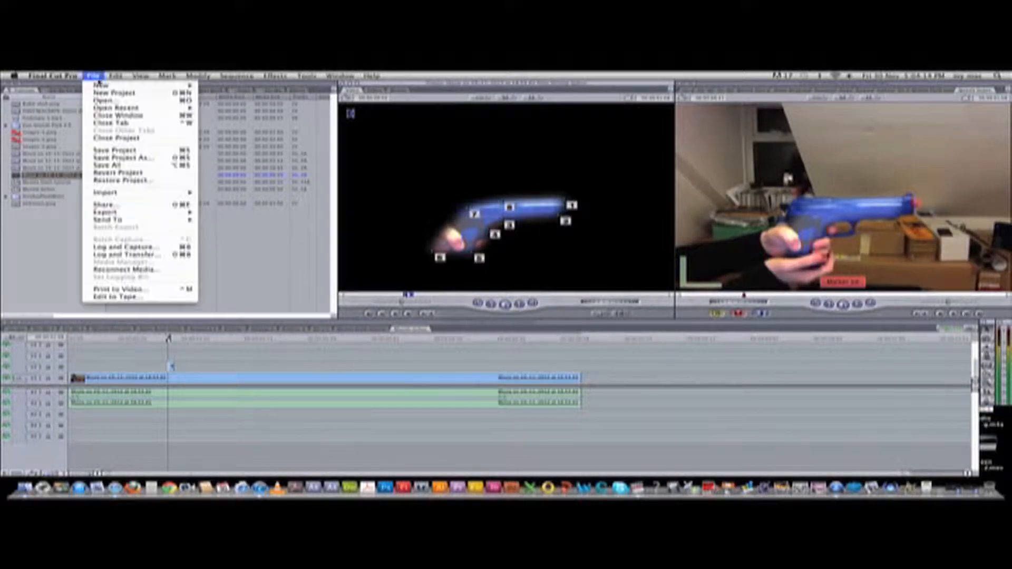
mouse_move(138, 193)
left_click(219, 193)
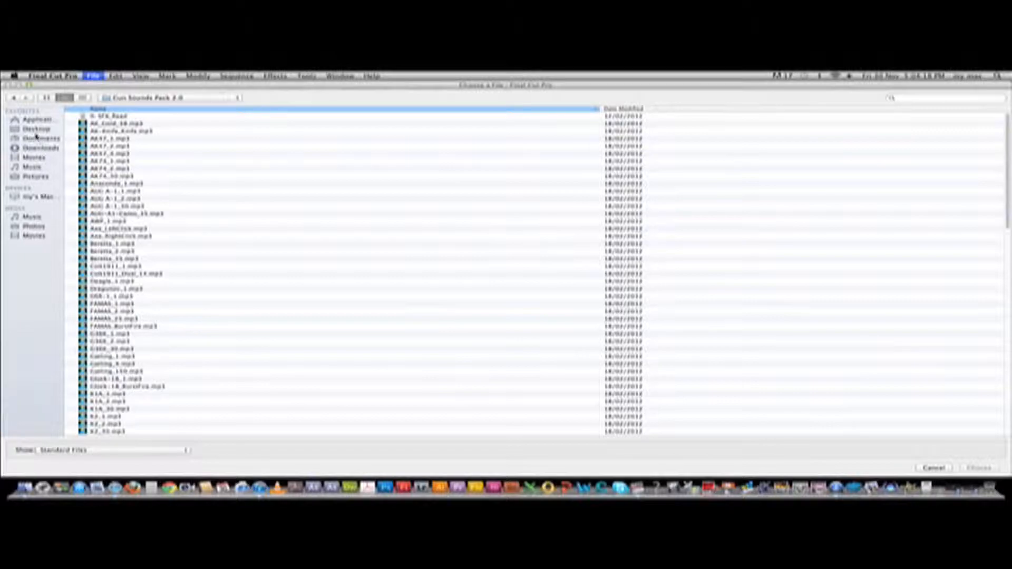
left_click(37, 129)
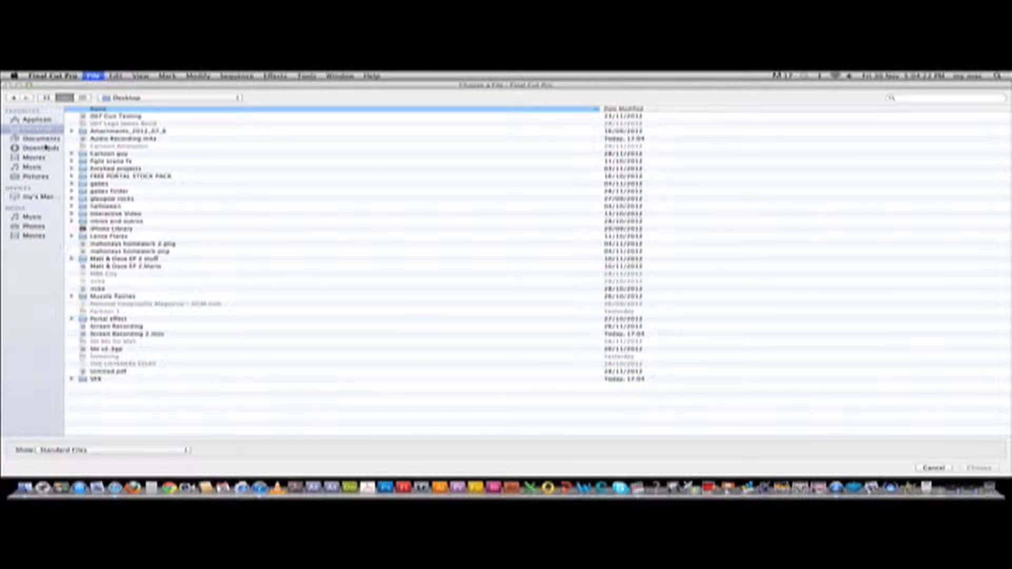
left_click(46, 97)
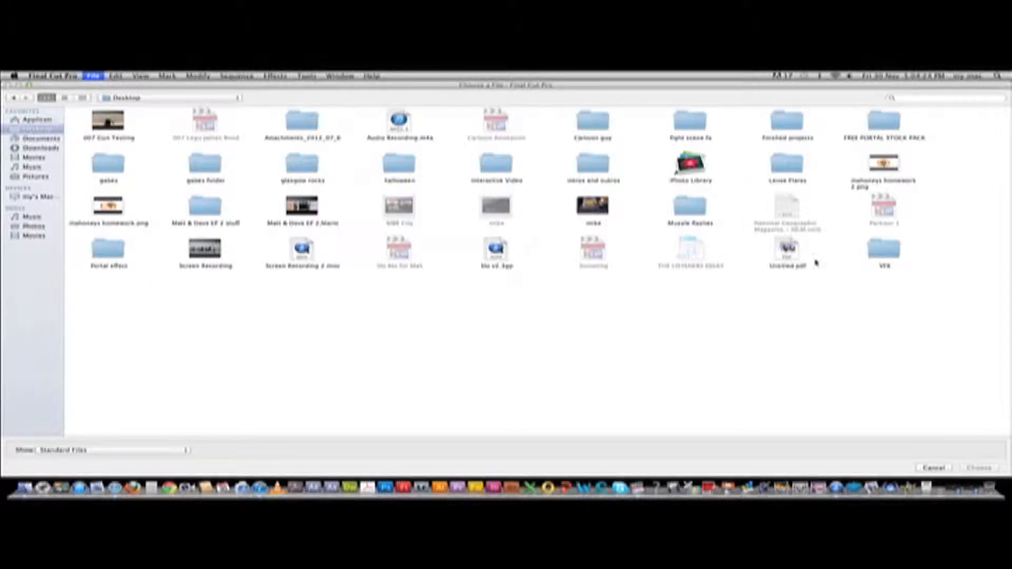
double_click(885, 249)
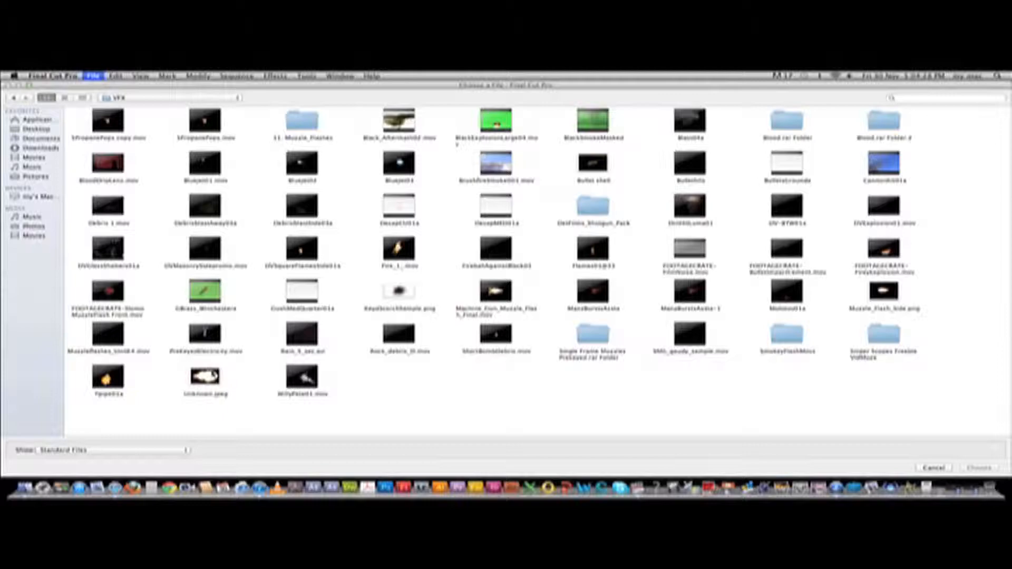
left_click(883, 297)
left_click(979, 468)
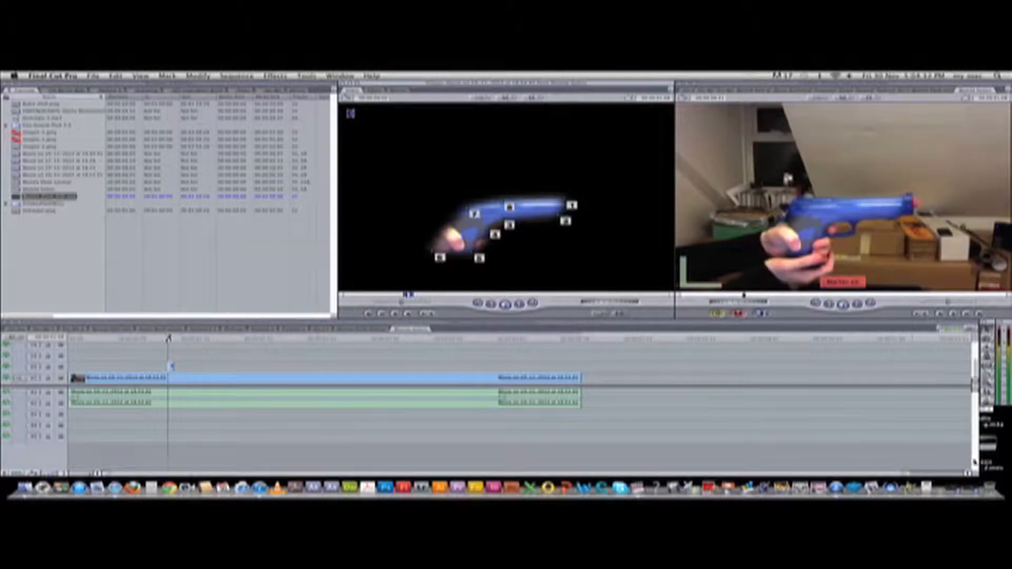
- Place the muzzle flash image on track V3 above the V2 gun clip, starting at the marker frame
double_click(16, 199)
left_click_drag(16, 199, 177, 361)
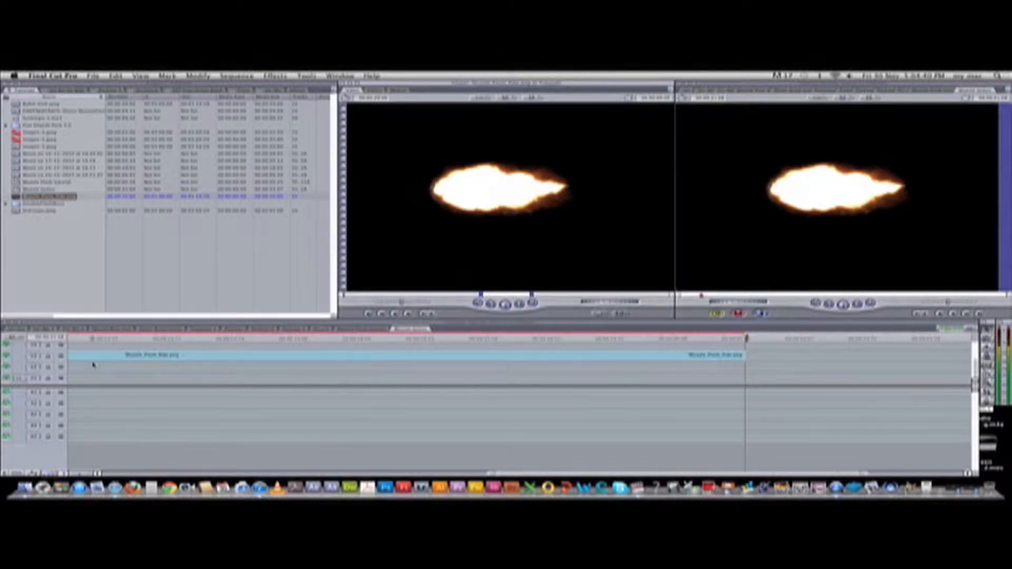
scroll(92, 365, "left", 8)
left_click(168, 340)
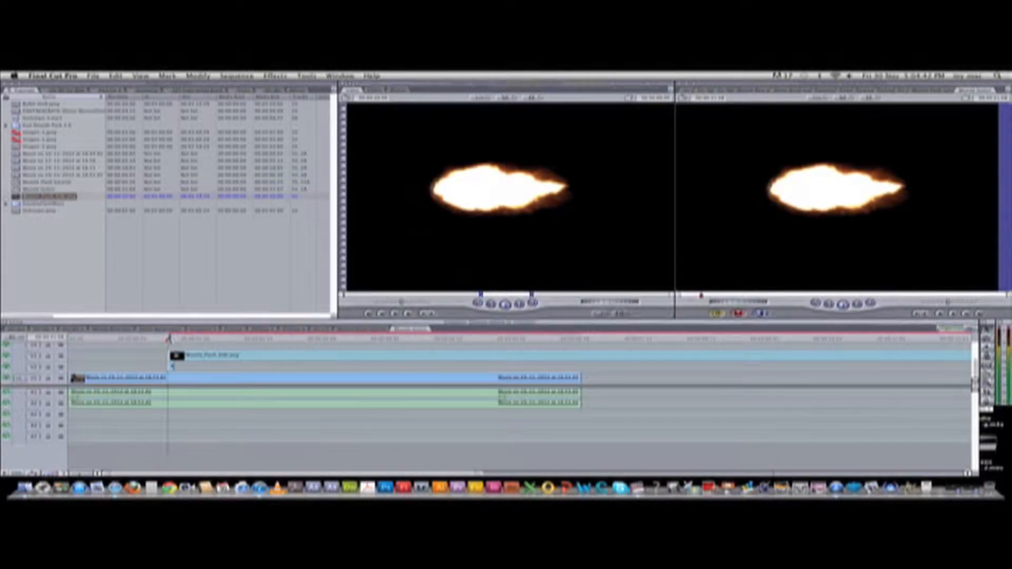
- Cut the muzzle flash image at the end of the V2 clip and delete the remainder
key("Right")
key("b")
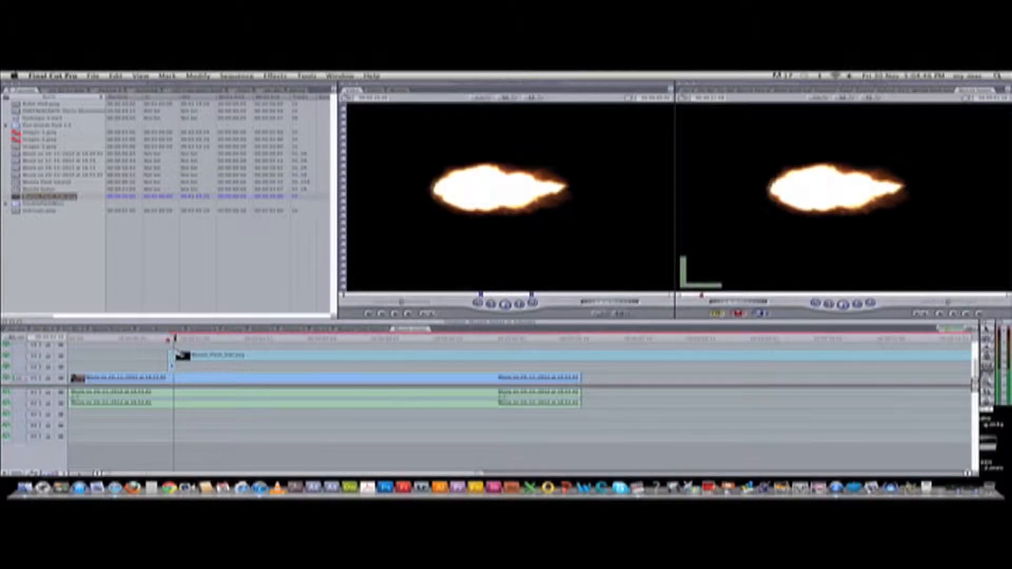
key("a")
left_click(180, 356)
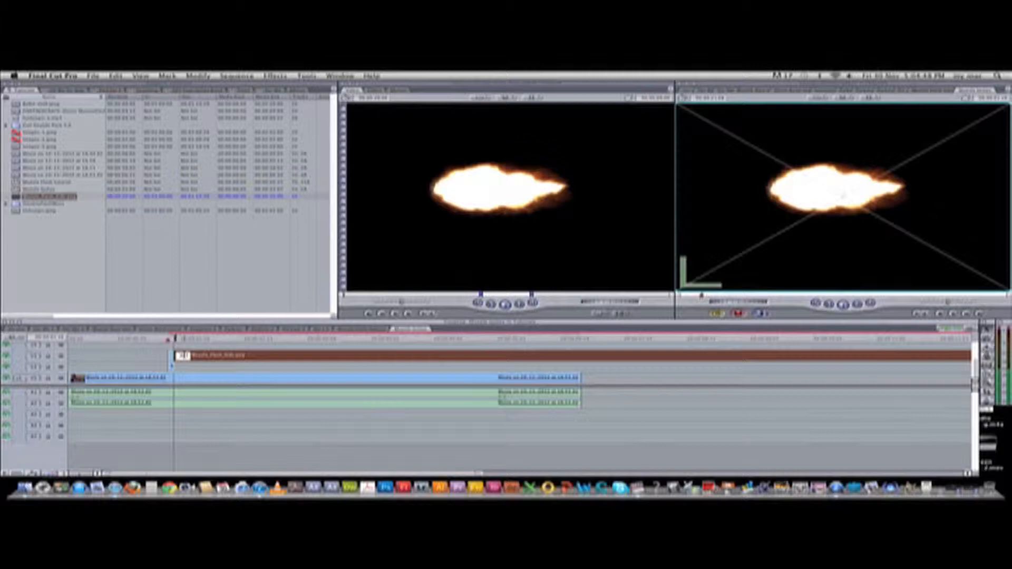
key("Delete")
- Render the sequence, play it around the marker to check the flash, and return to the marker frame
key("super+r")
left_click(166, 339)
key("space")
key("space")
left_click(171, 338)
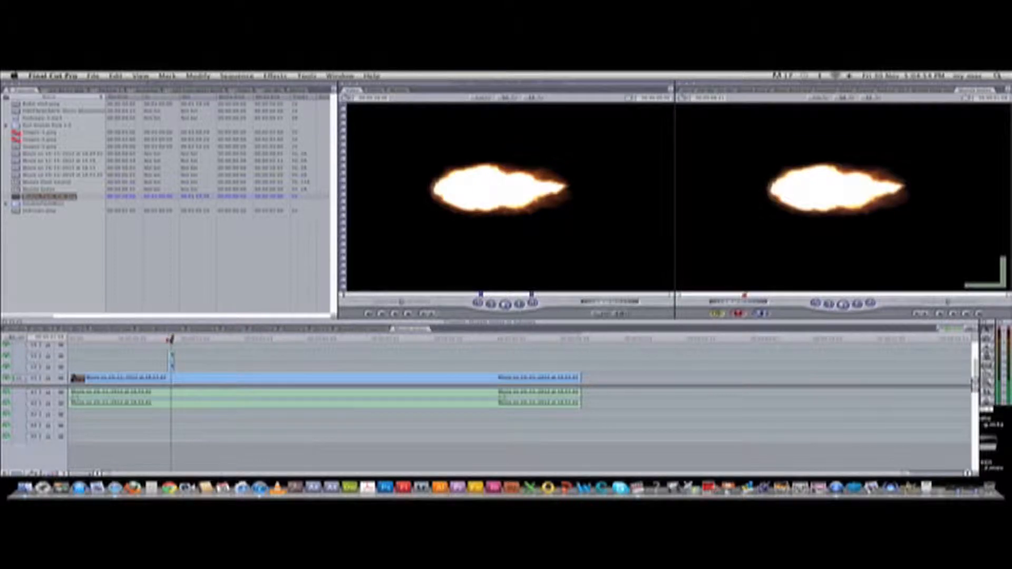
left_click(169, 339)
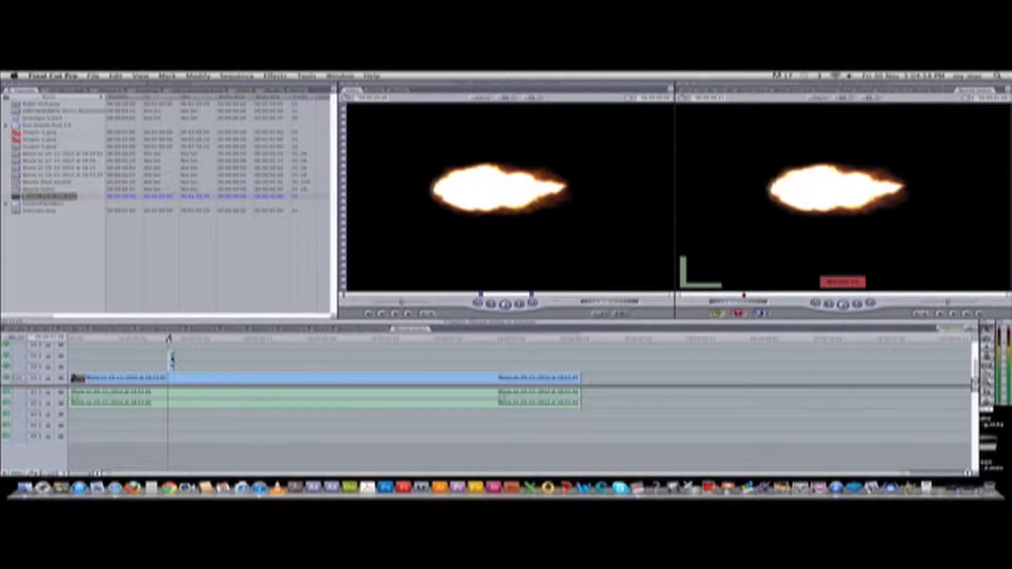
- Open the V3 muzzle flash clip and set its composite mode to Screen
double_click(172, 358)
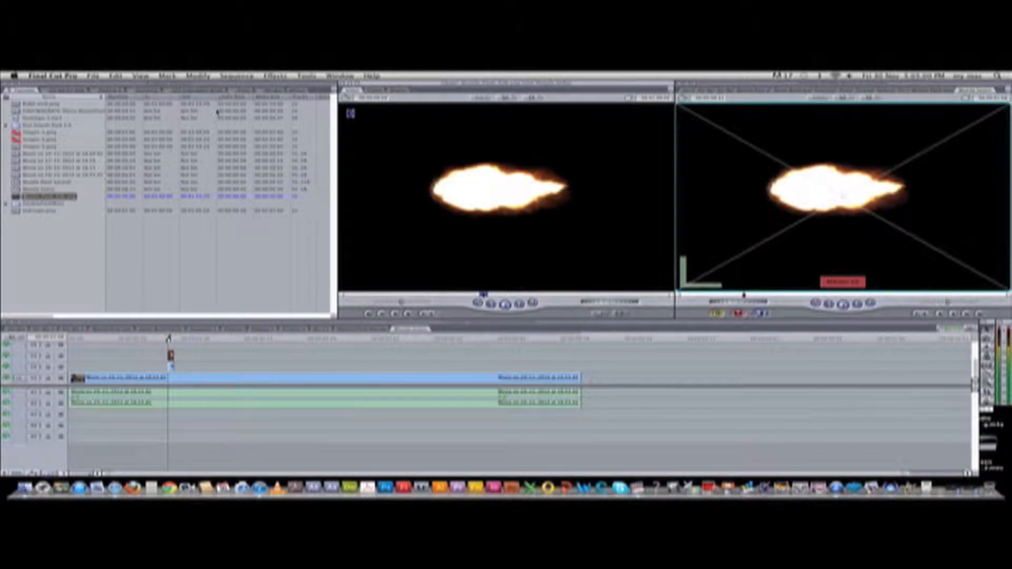
left_click(378, 92)
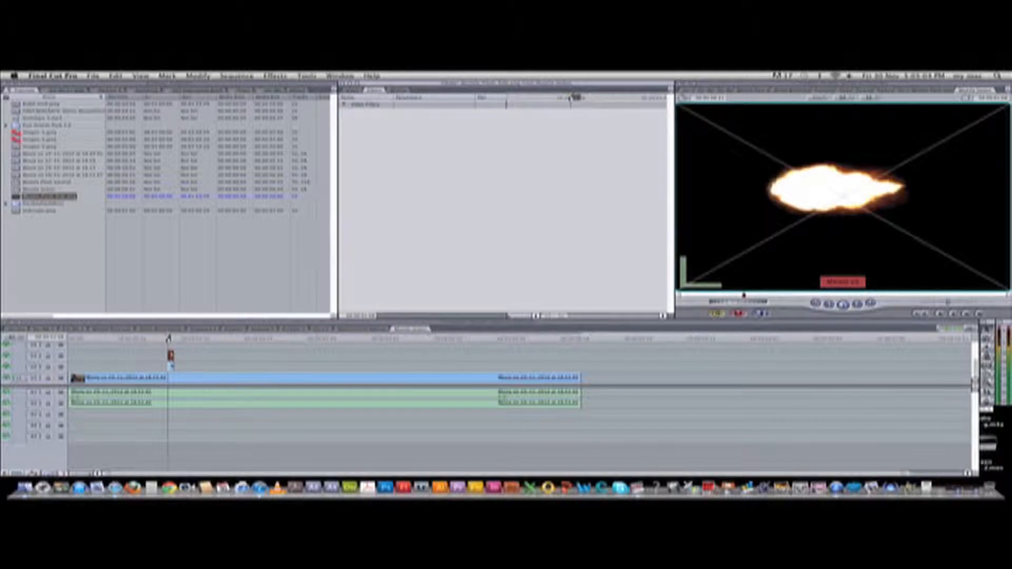
left_click(199, 75)
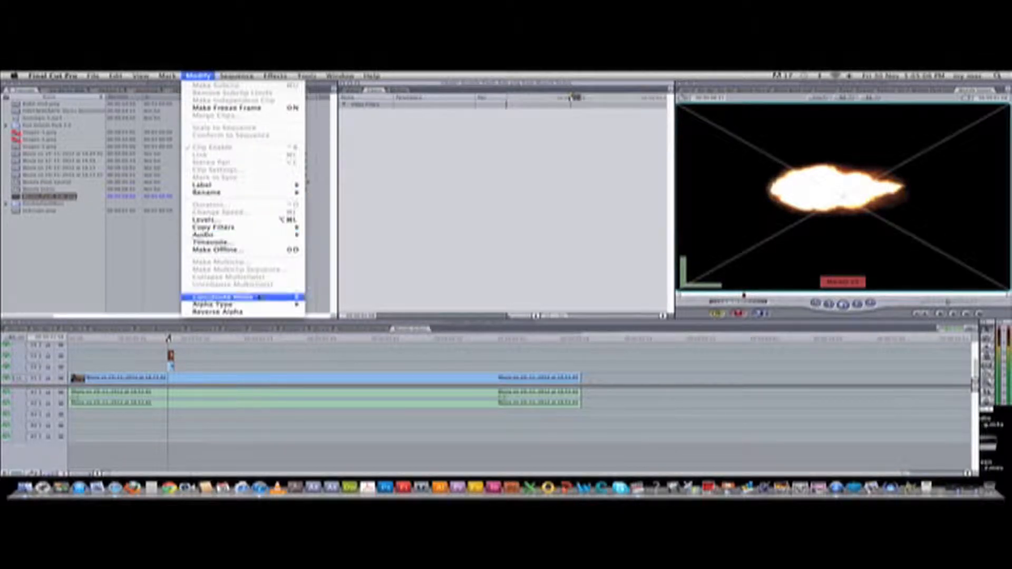
mouse_move(260, 298)
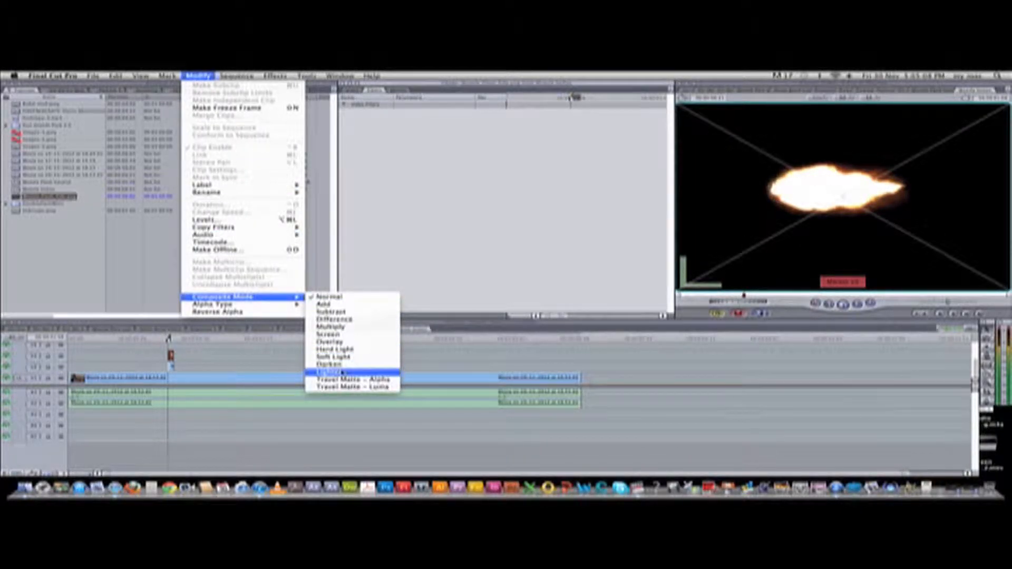
left_click(338, 336)
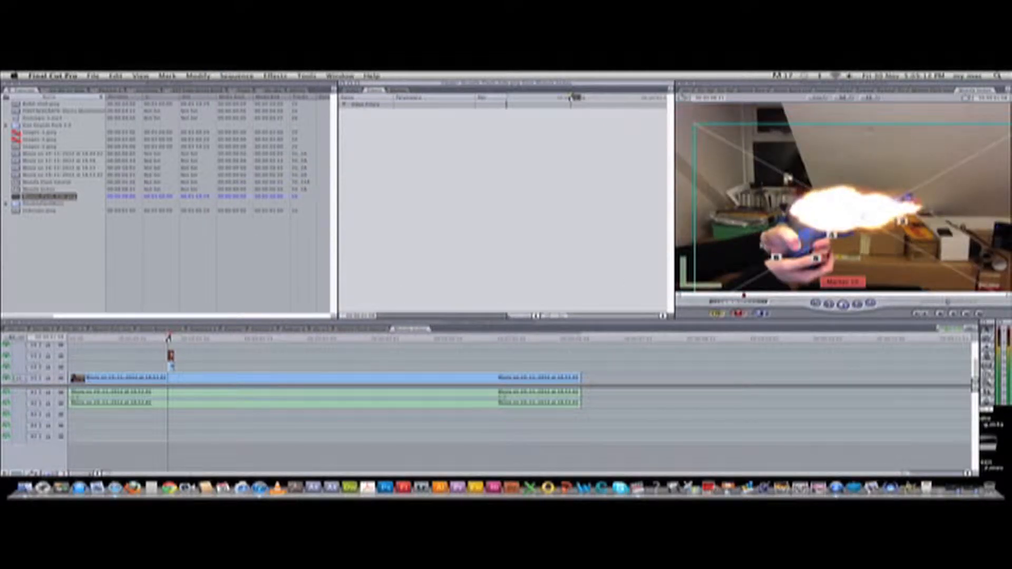
- Scale down the muzzle flash clip on V3 and reposition it over the gun barrel in the frame
left_click(428, 364)
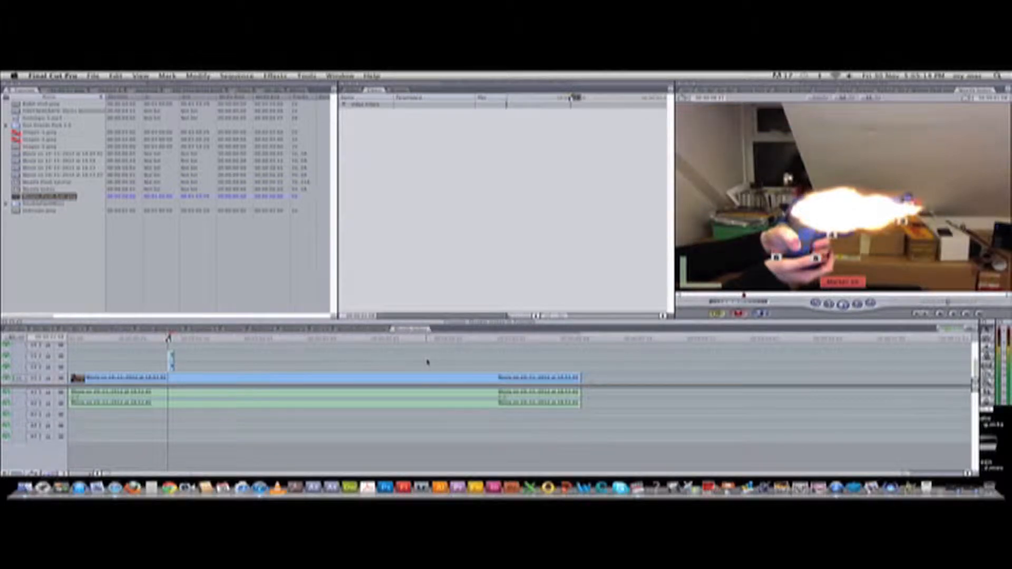
left_click(171, 359)
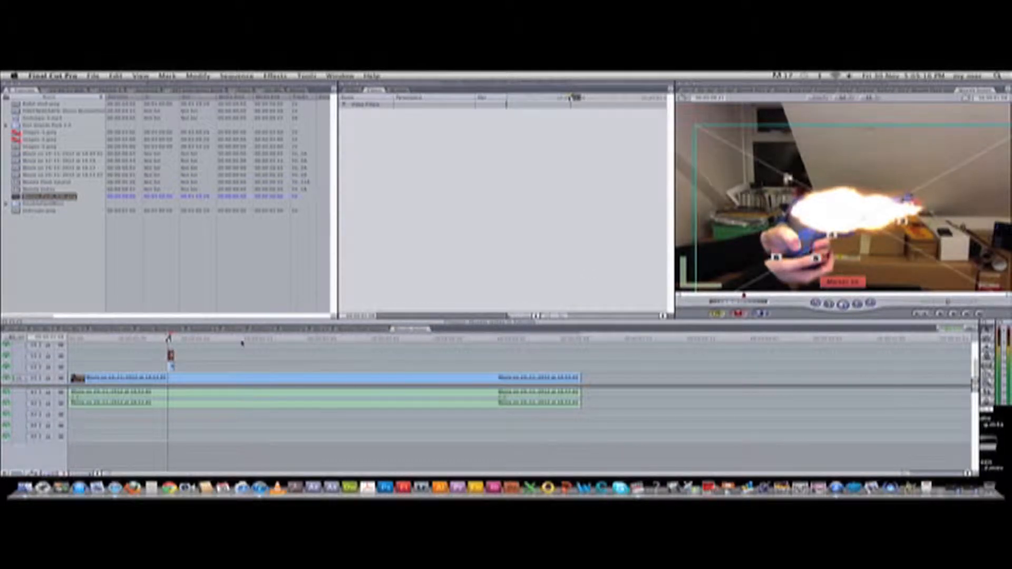
left_click_drag(697, 126, 755, 158)
left_click_drag(808, 215, 827, 205)
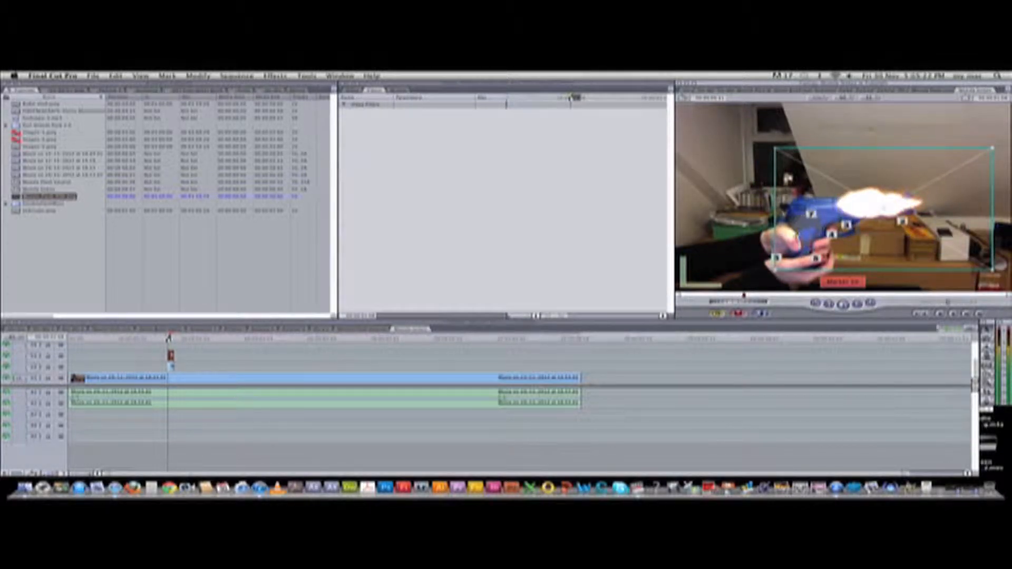
left_click_drag(775, 148, 779, 152)
left_click_drag(850, 178, 841, 146)
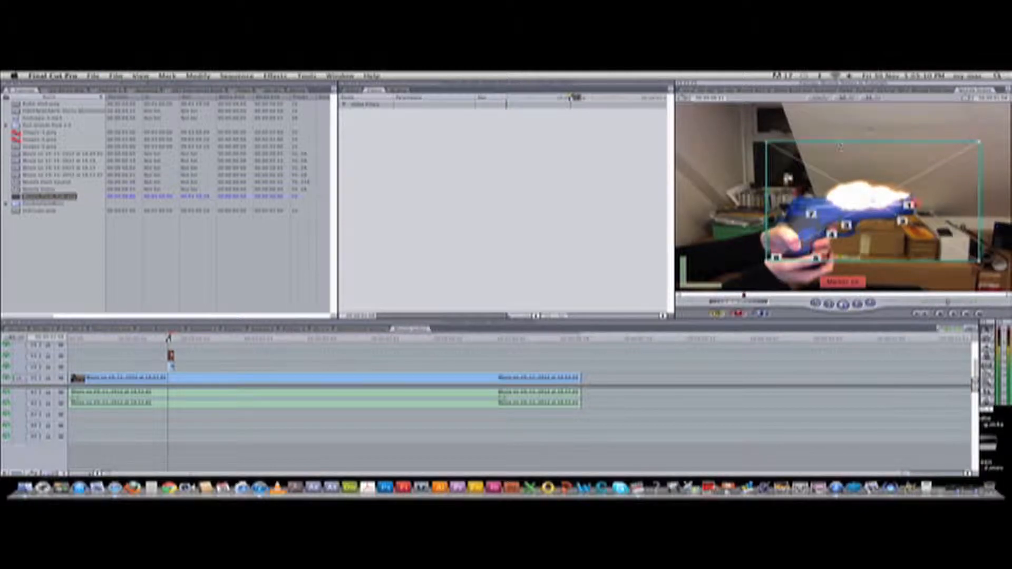
- With the image wireframe shown, move the muzzle flash to the tip of the gun barrel and shrink it slightly
left_click(871, 100)
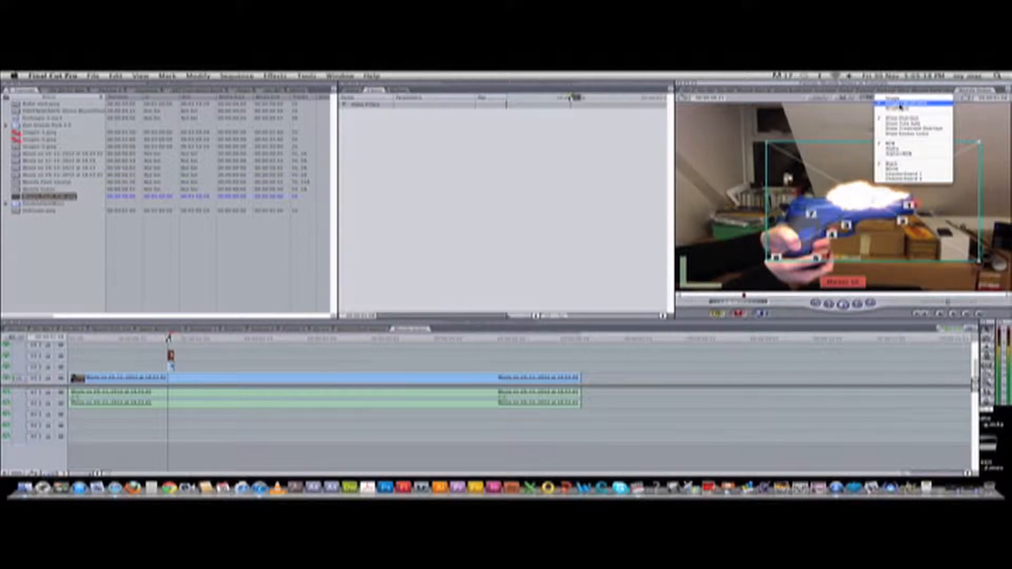
left_click(901, 106)
left_click_drag(846, 173, 931, 182)
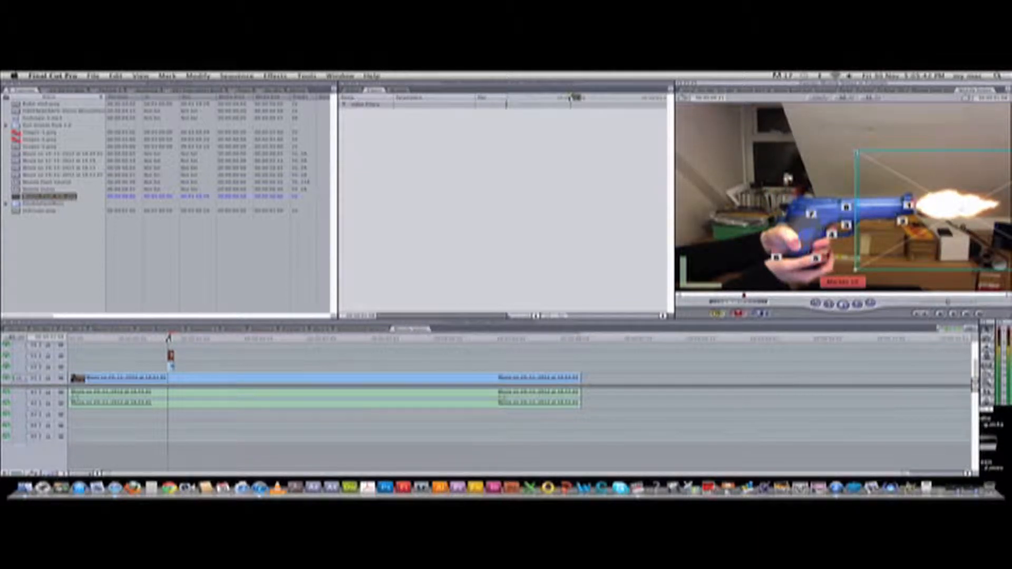
left_click_drag(858, 153, 866, 158)
left_click_drag(945, 185, 939, 182)
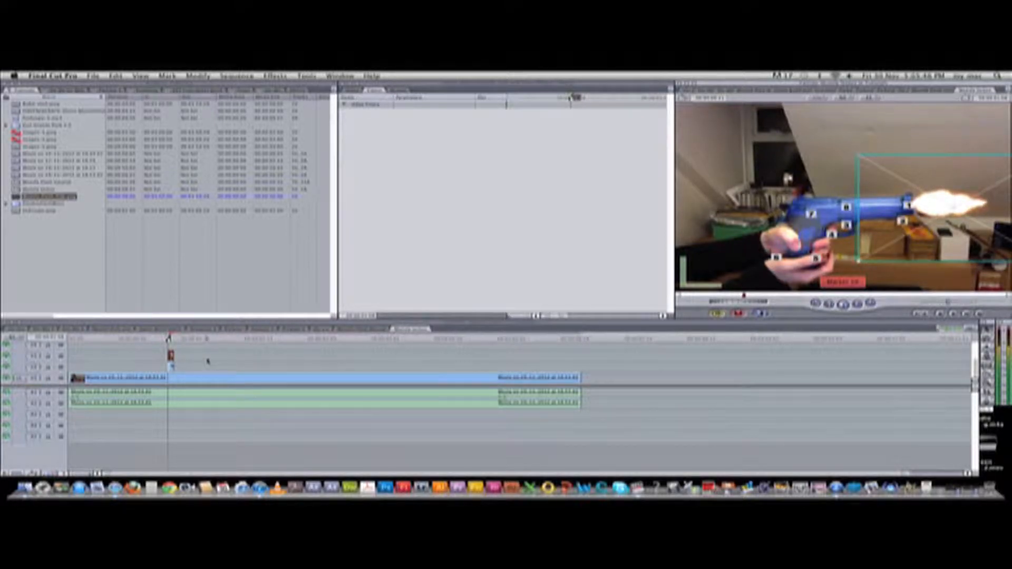
- Show the muzzle flash clip's motion settings, nudge the flash slightly away from the muzzle, and deselect the clip
left_click(396, 92)
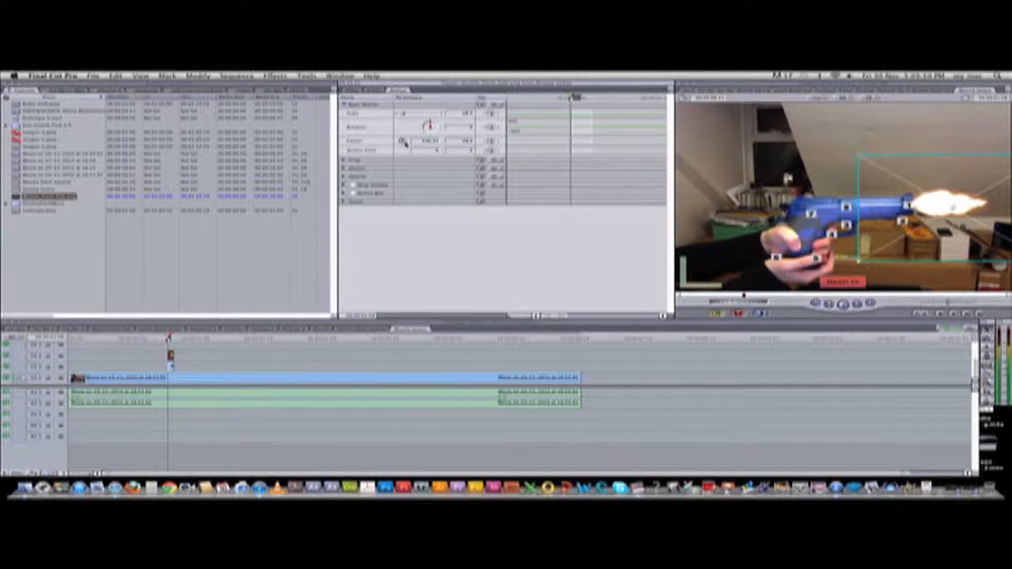
left_click_drag(942, 208, 958, 211)
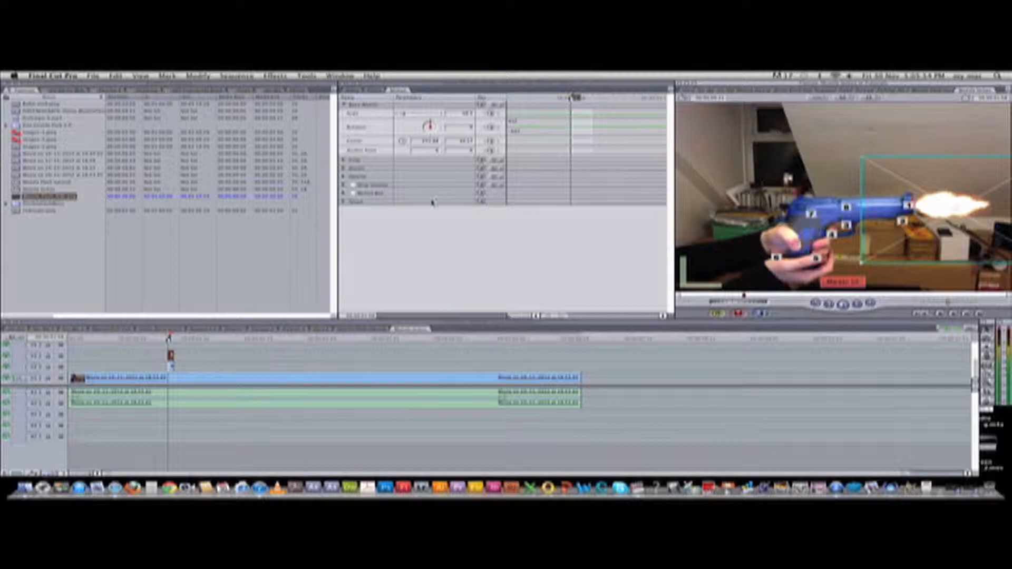
left_click(352, 91)
left_click(201, 358)
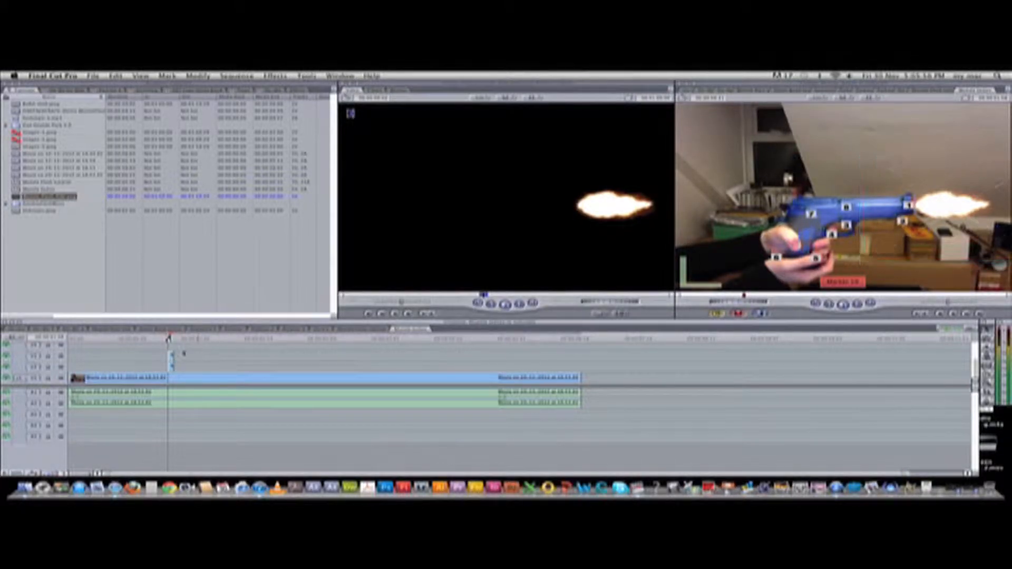
- Render the sequence and play it twice around the marker to check the positioned muzzle flash
key("super+r")
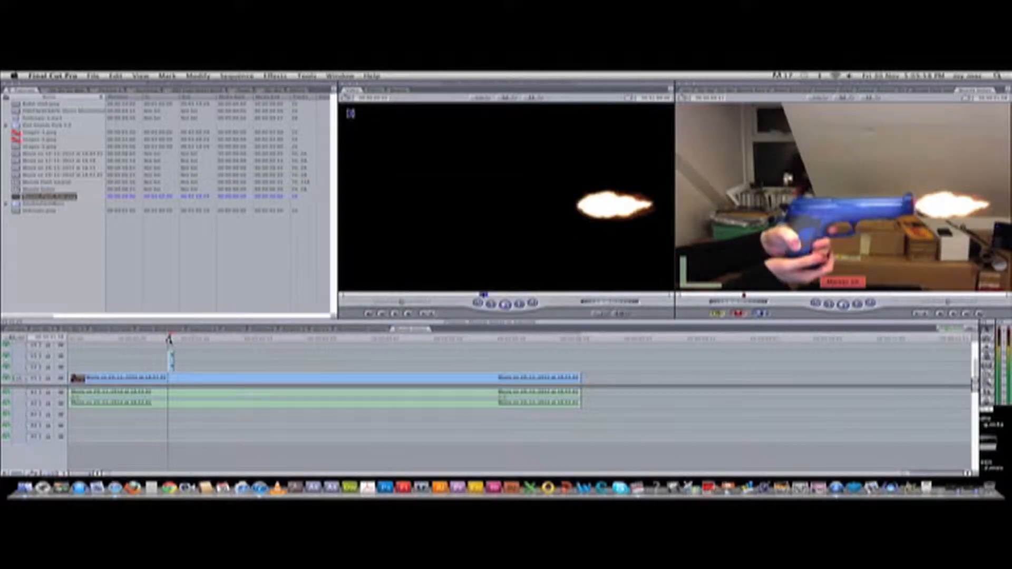
key("space")
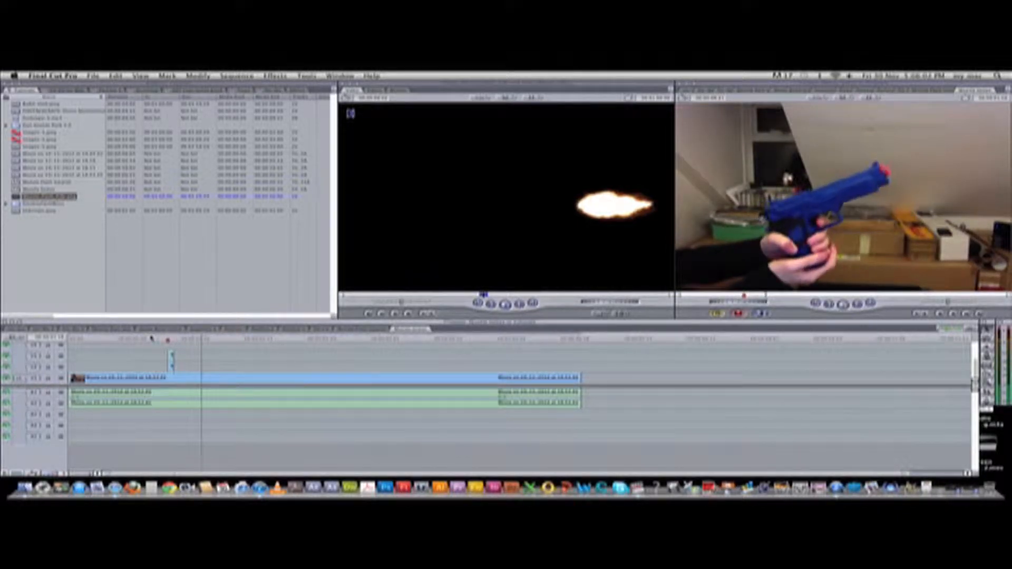
left_click(158, 338)
key("space")
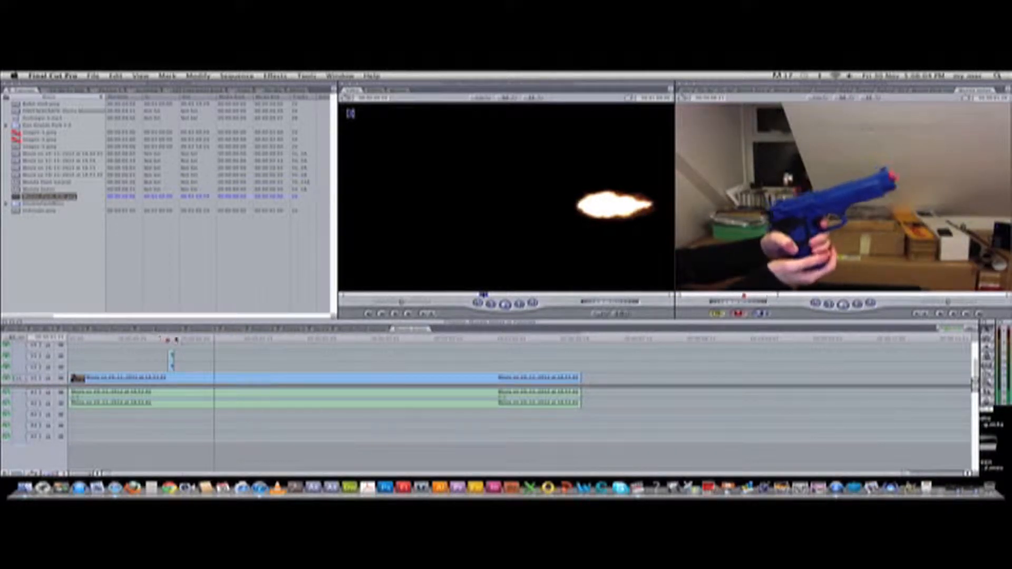
- Return the playhead to the marker frame and move the muzzle flash clip from track V3 up to V4
left_click(173, 339)
mouse_move(173, 339)
left_mouse_down()
mouse_move(157, 339)
mouse_move(218, 339)
mouse_move(168, 339)
left_mouse_up()
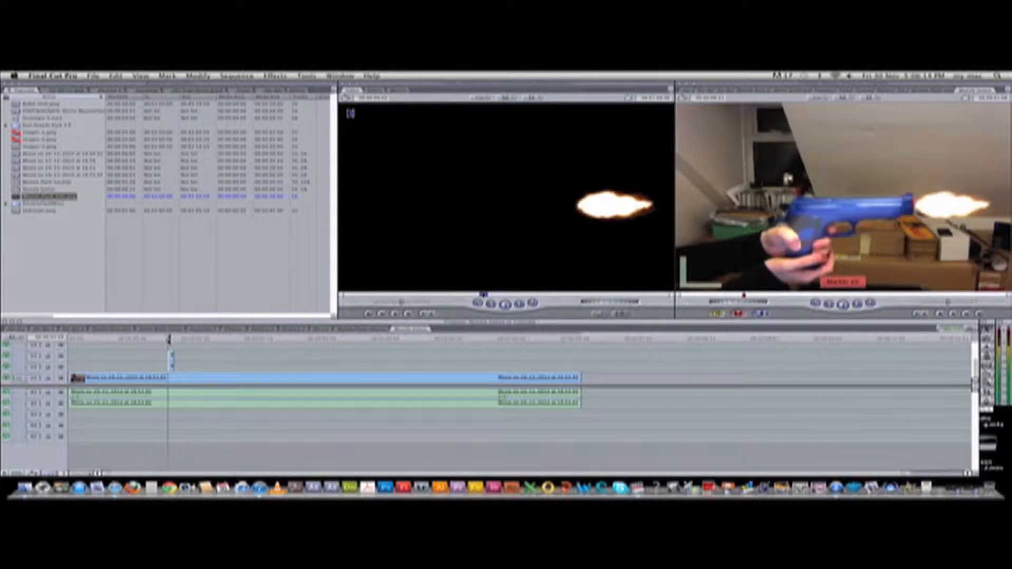
mouse_move(169, 340)
left_mouse_down()
mouse_move(237, 339)
mouse_move(169, 339)
left_mouse_up()
left_click_drag(171, 362, 172, 363)
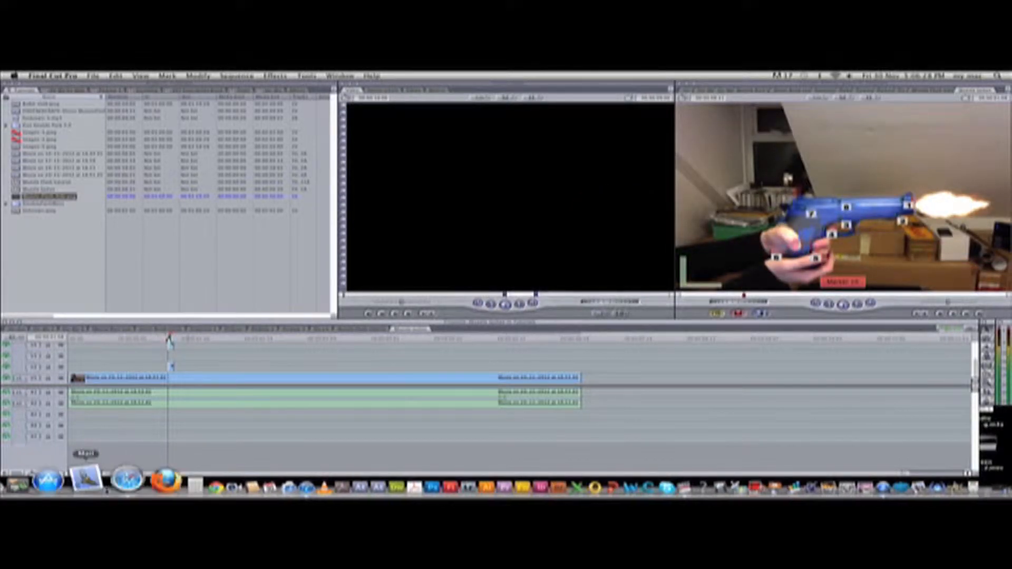
- Switch to Safari, go to detonationfilms.com and enter the site's directory of effects footage
left_click(113, 475)
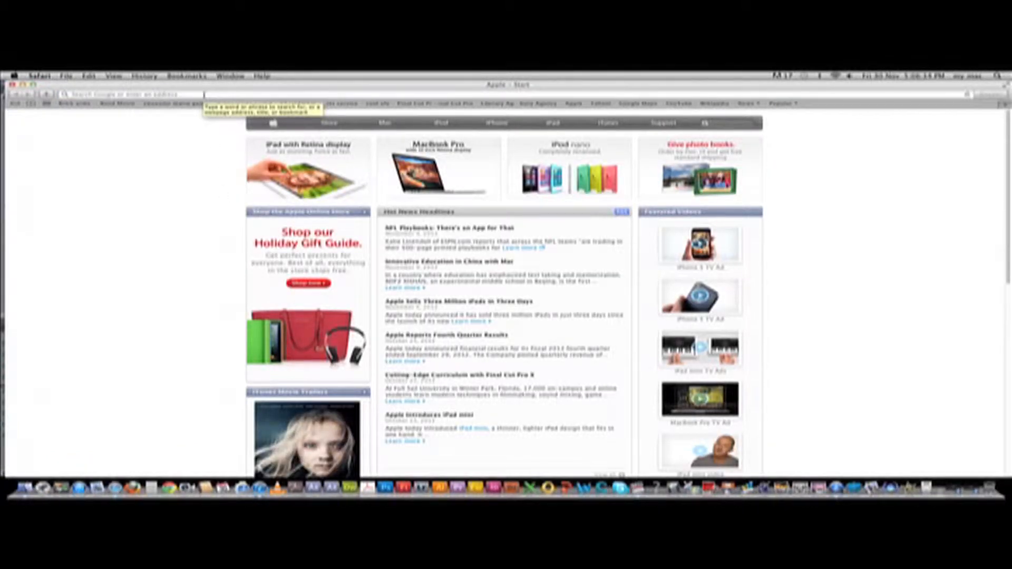
left_click(204, 95)
type("desolationfilms.com")
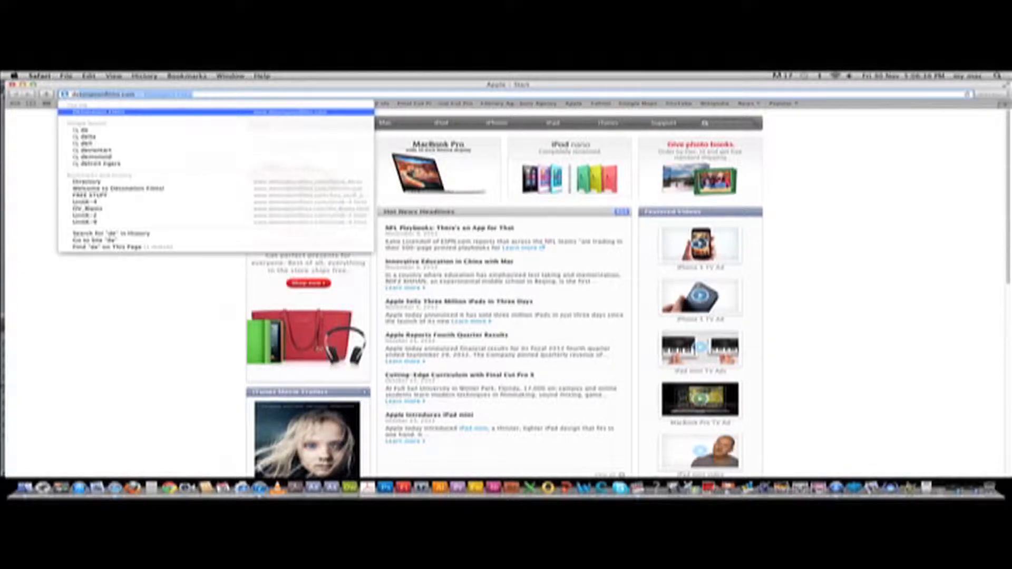
key("Return")
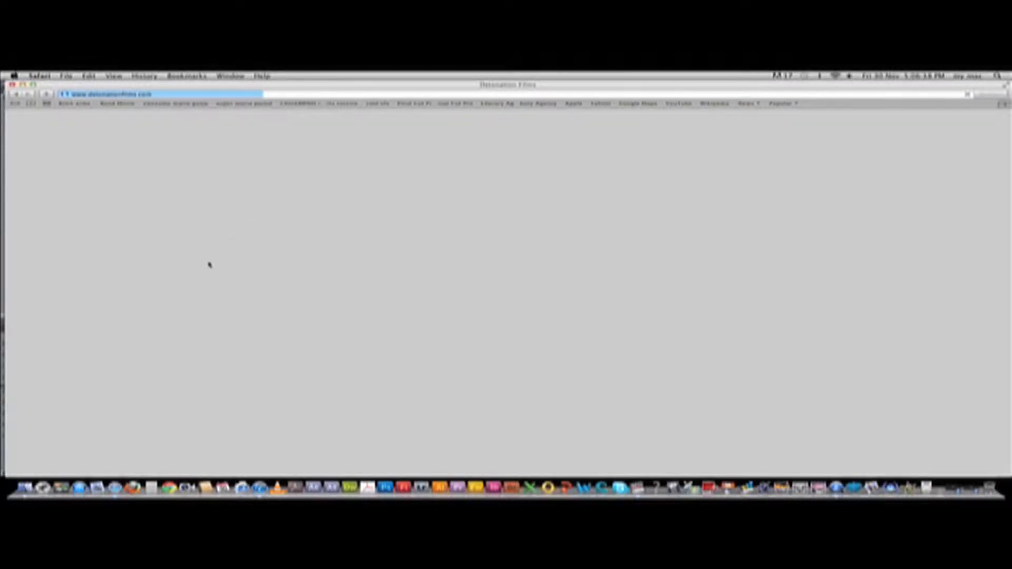
left_click(500, 210)
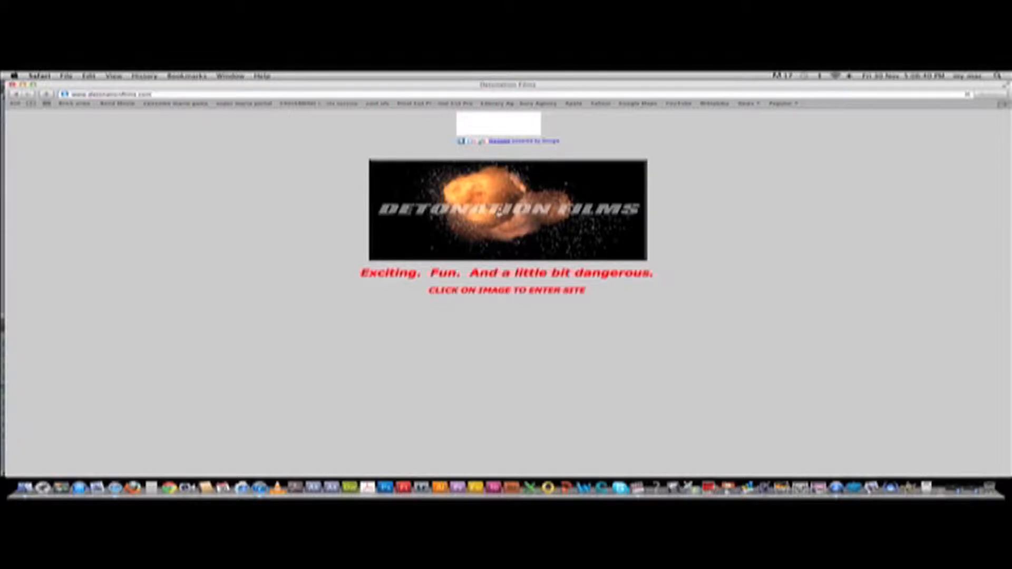
left_click(378, 215)
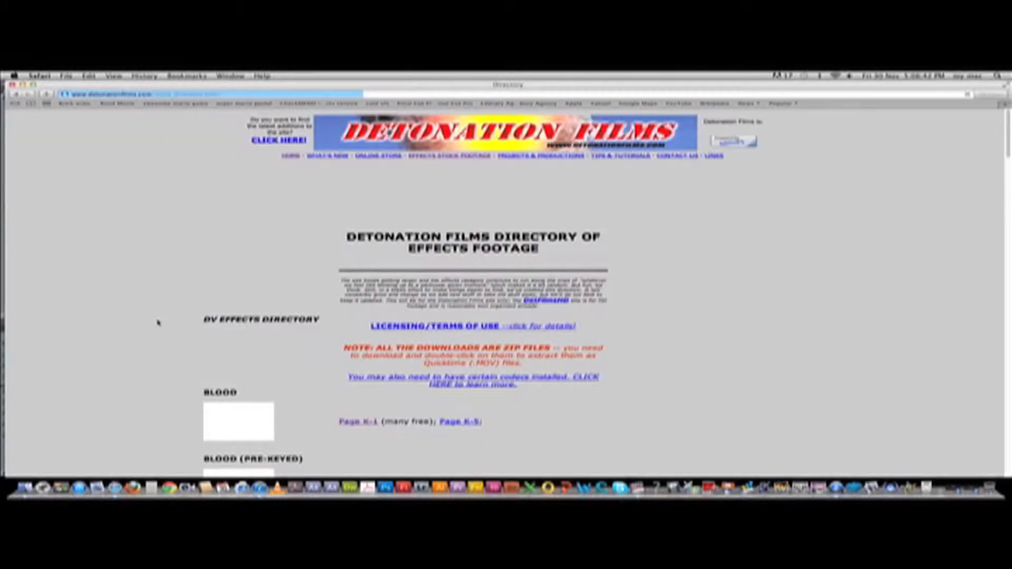
- Open Free Stuff Page Two from the muzzle flashes and gun effects entry, find Smoky Muzzle Flashes, and return to Final Cut Pro
scroll(158, 321, "down", 15)
scroll(137, 321, "down", 20)
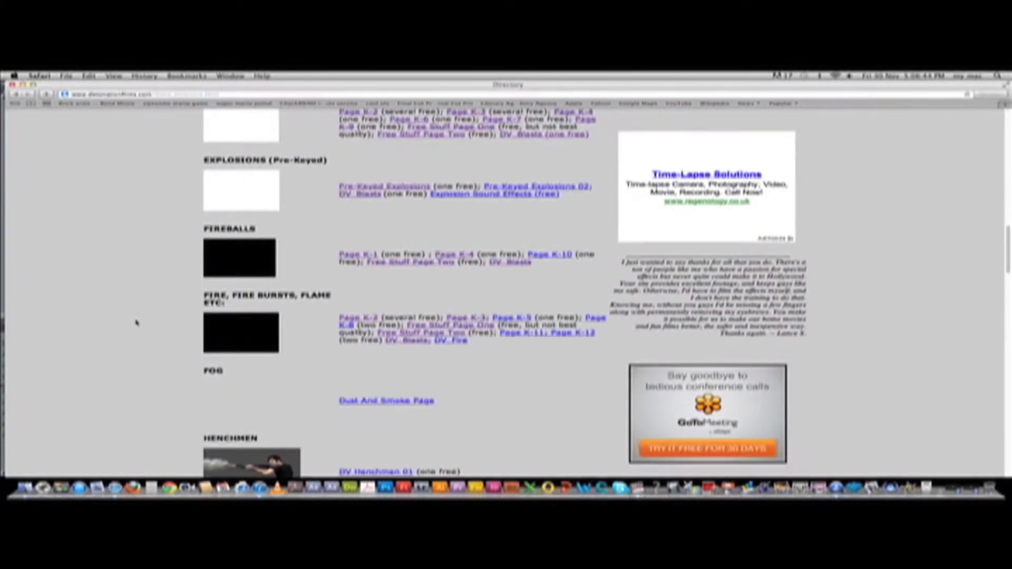
scroll(133, 323, "down", 1)
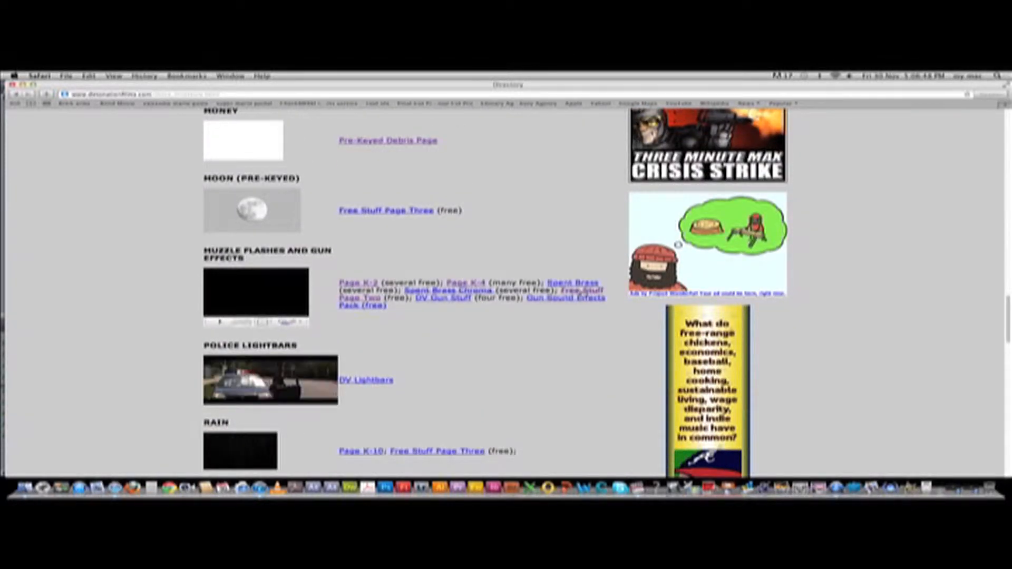
left_click(584, 292)
scroll(255, 364, "down", 20)
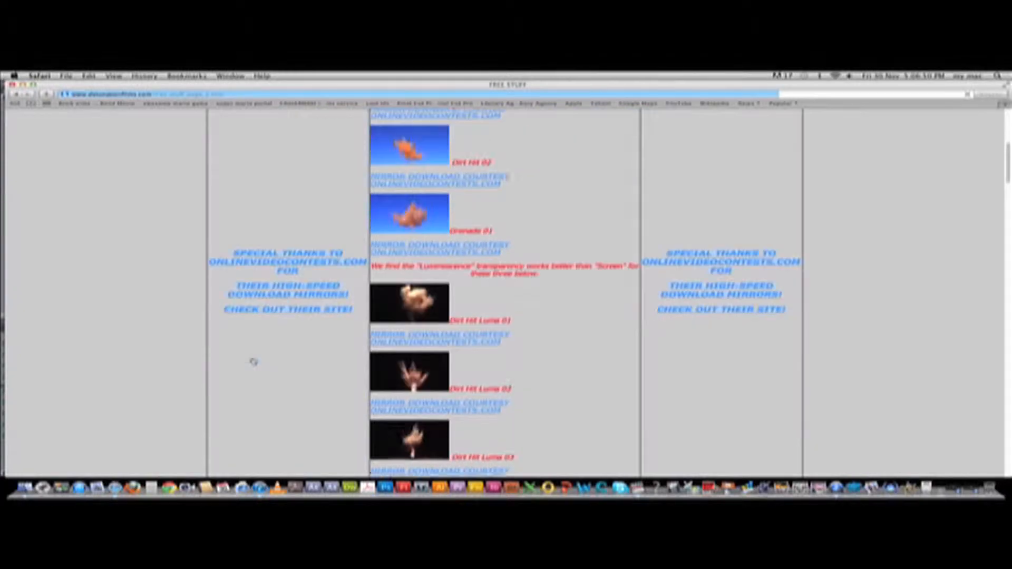
scroll(251, 361, "down", 20)
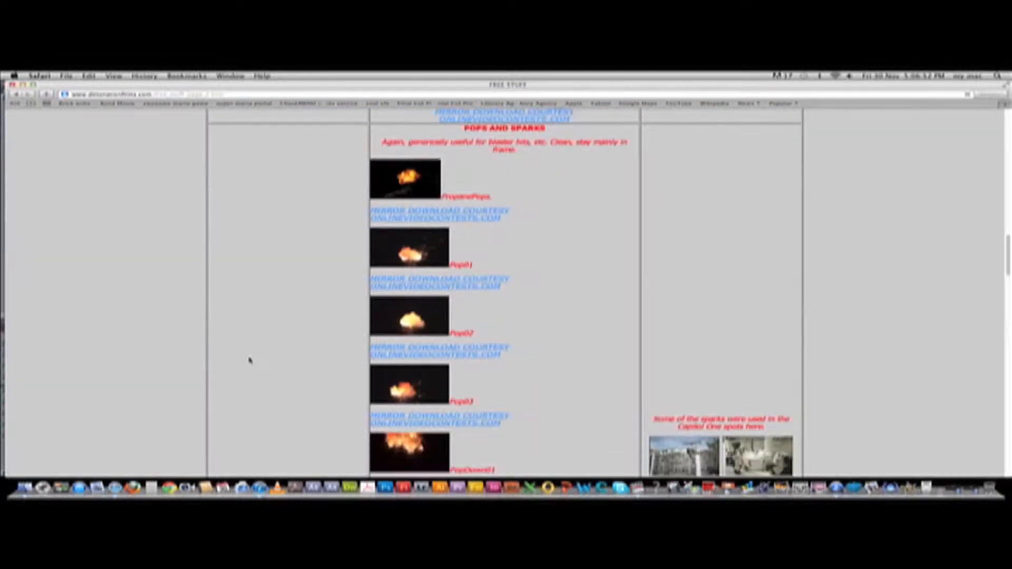
scroll(249, 359, "down", 20)
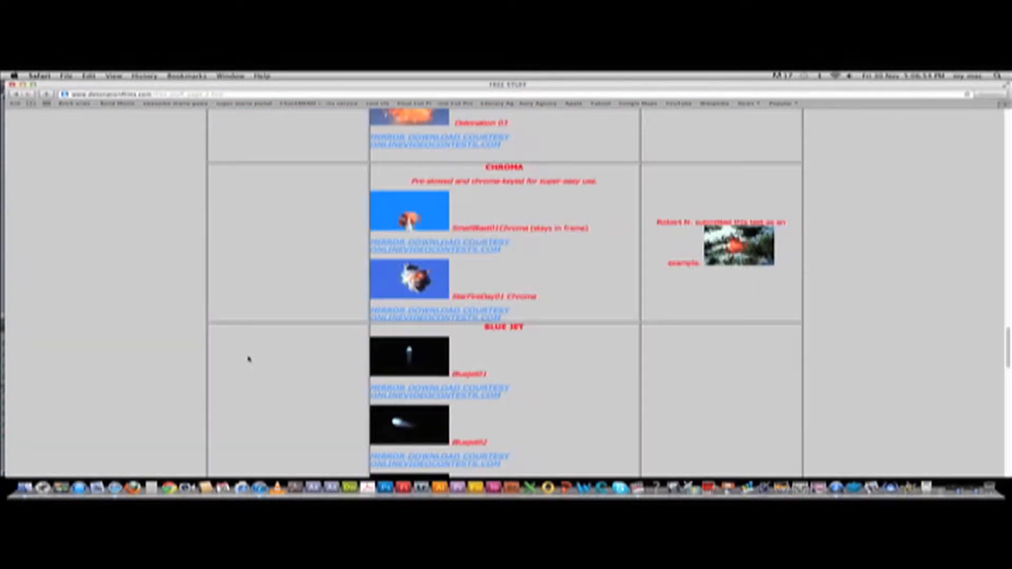
scroll(249, 360, "down", 5)
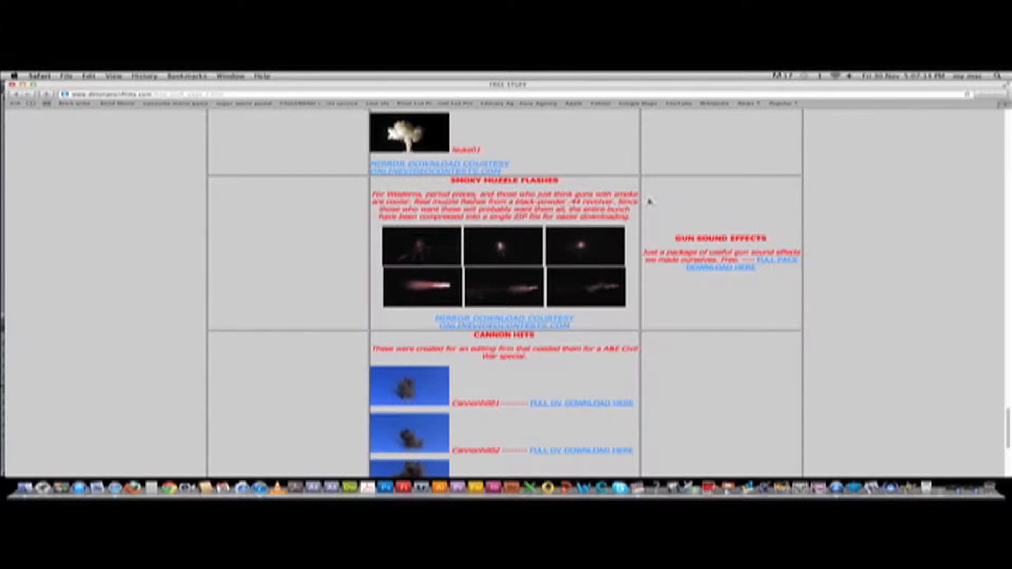
left_click(12, 84)
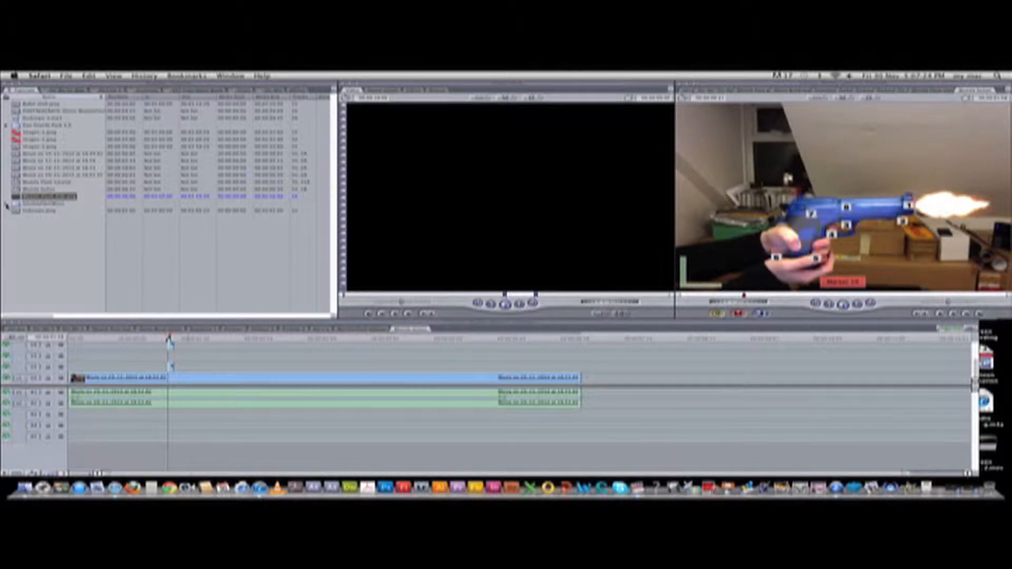
left_click(96, 269)
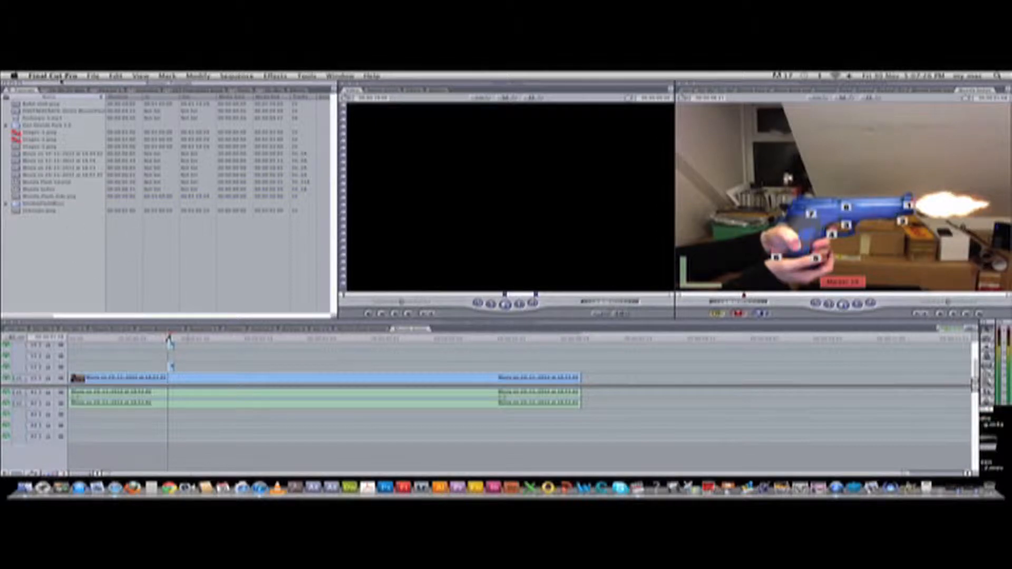
left_click(93, 76)
mouse_move(114, 196)
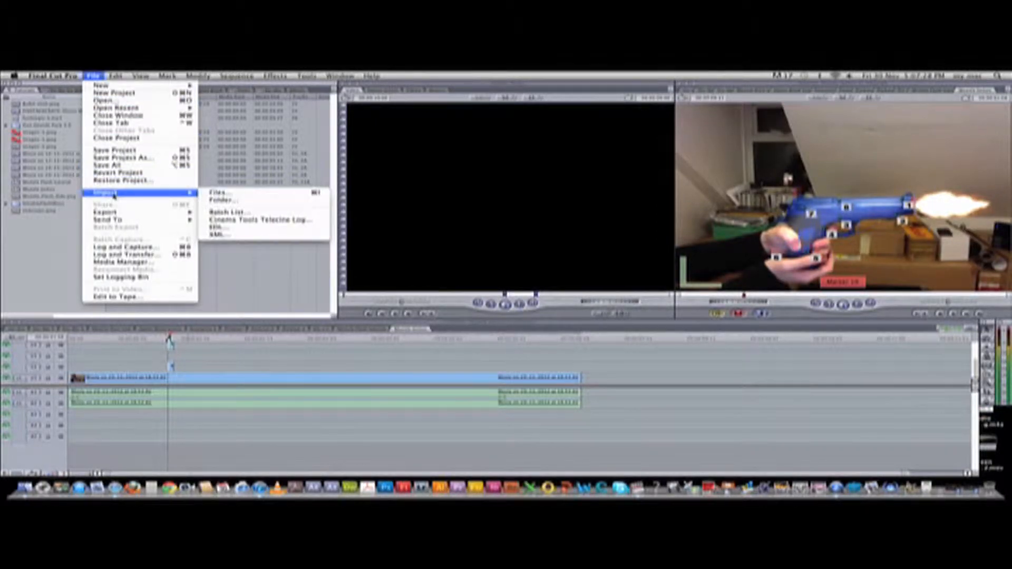
mouse_move(170, 193)
left_click(219, 194)
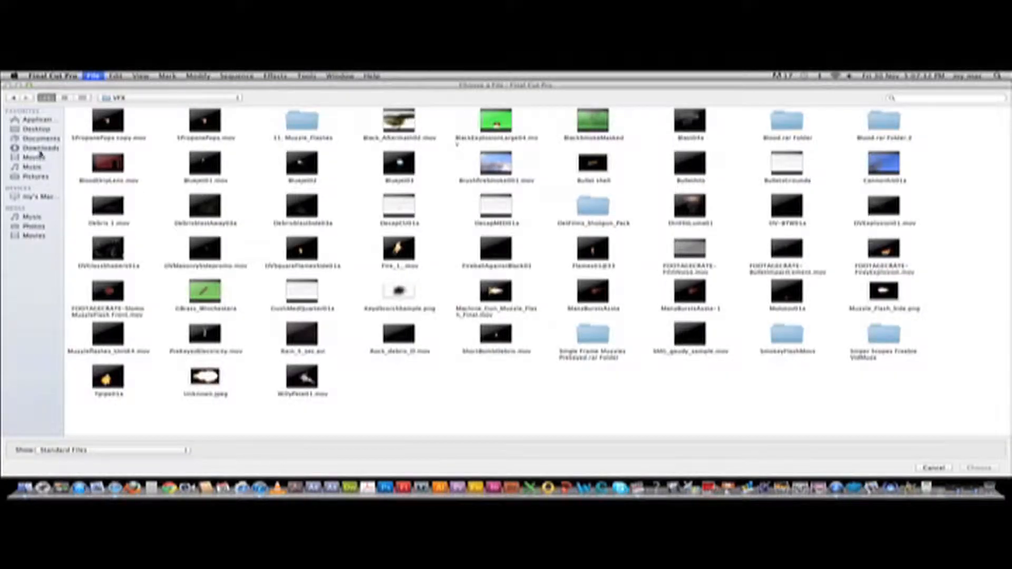
left_click(38, 149)
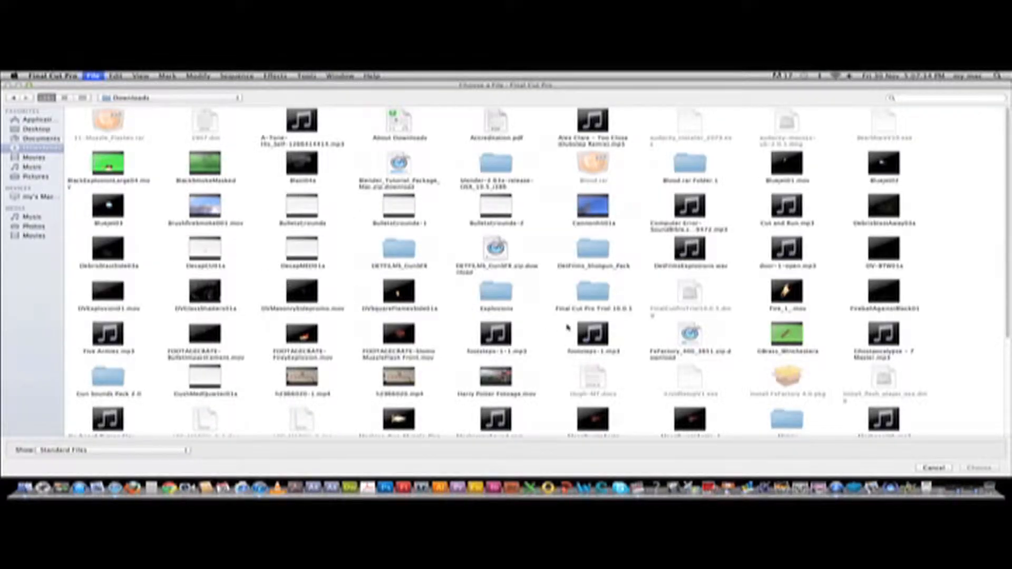
scroll(567, 327, "down", 5)
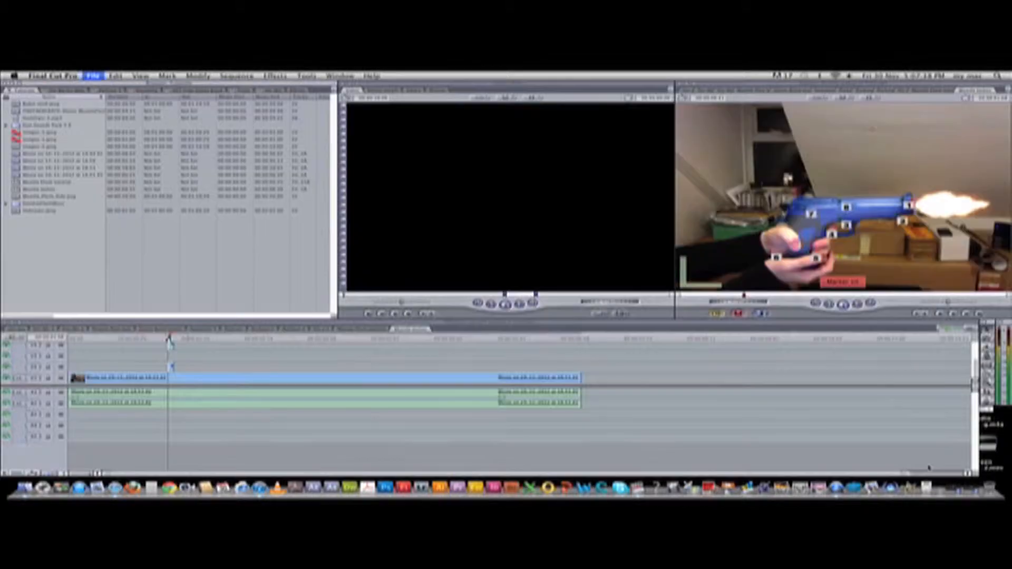
left_click(933, 468)
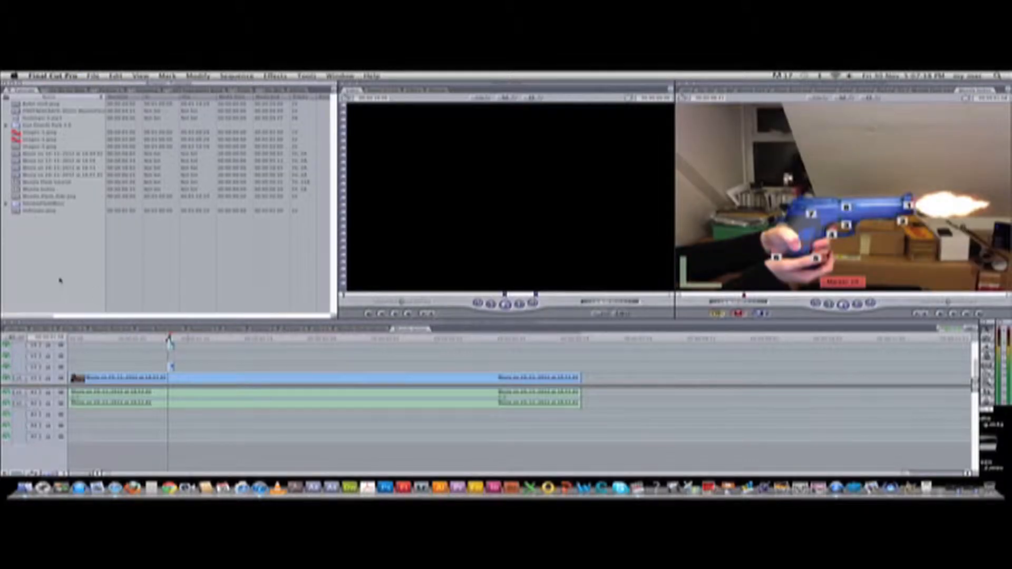
- Expand the smokey muzzle flash bin in the project and open one of its side-view flash clips for viewing
left_click(6, 204)
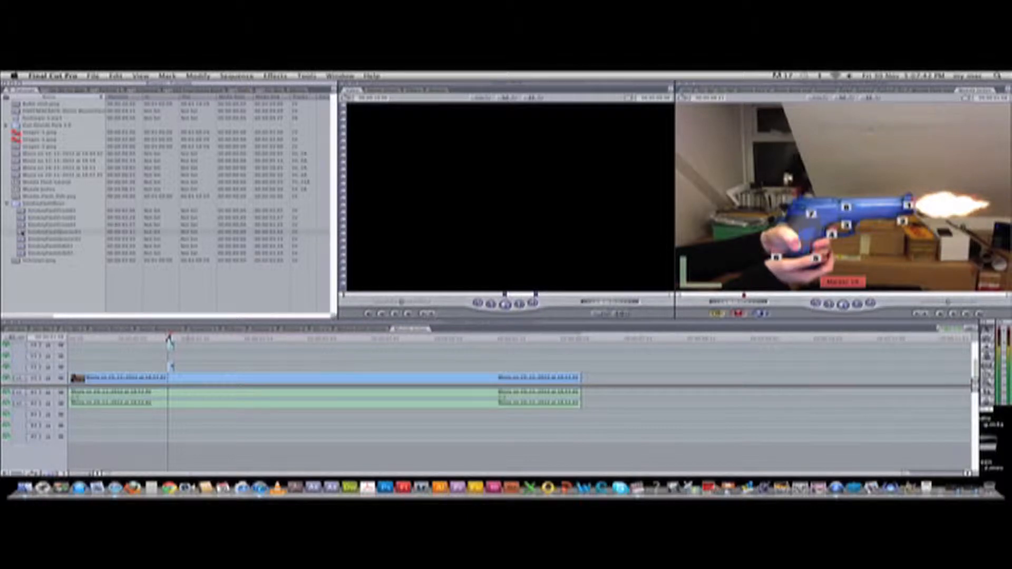
double_click(21, 232)
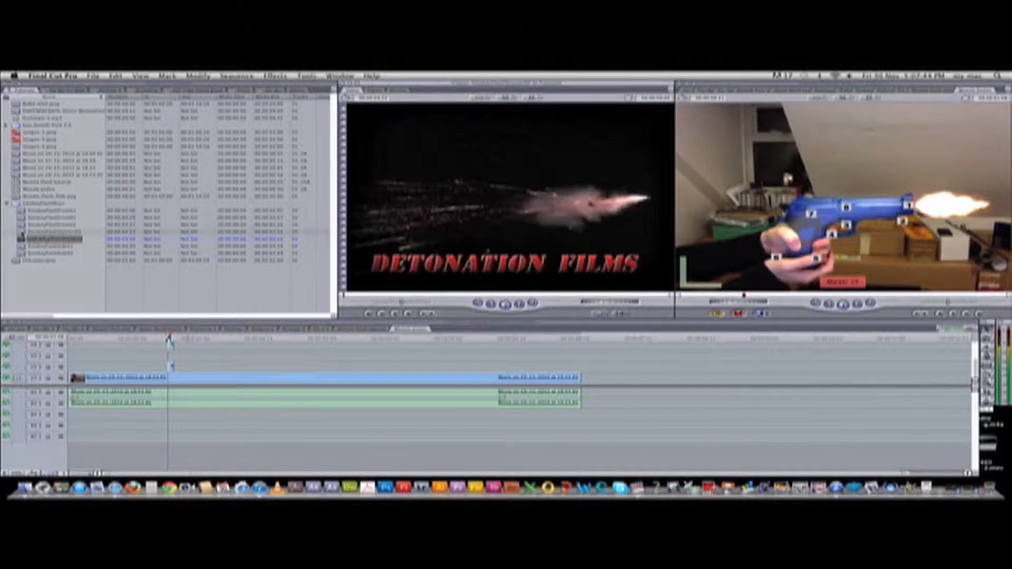
- Add a smoky muzzle flash clip to track V3 beyond the gunshot and play it past its opening title
left_click_drag(52, 233, 230, 356)
left_click(226, 338)
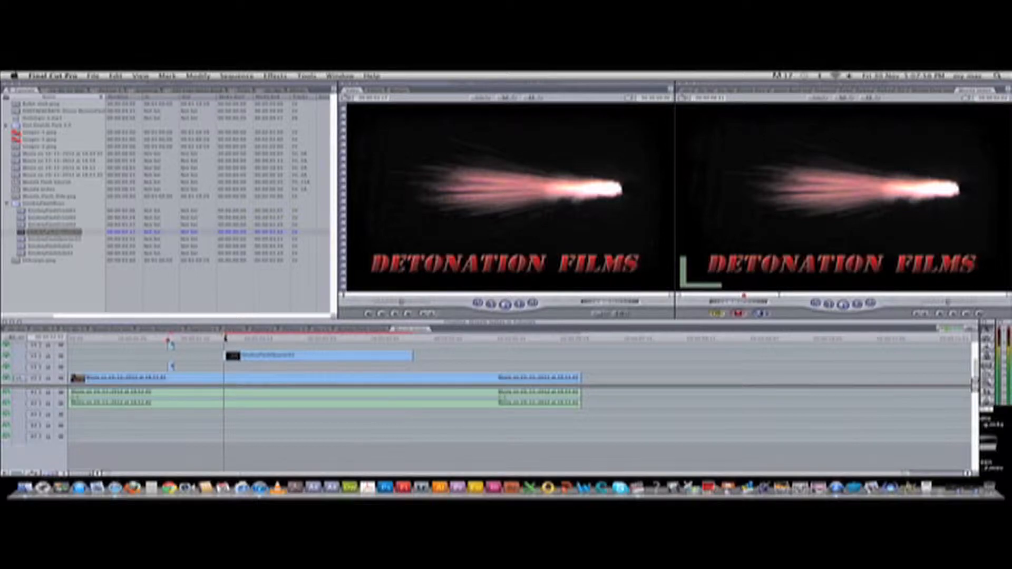
key("space")
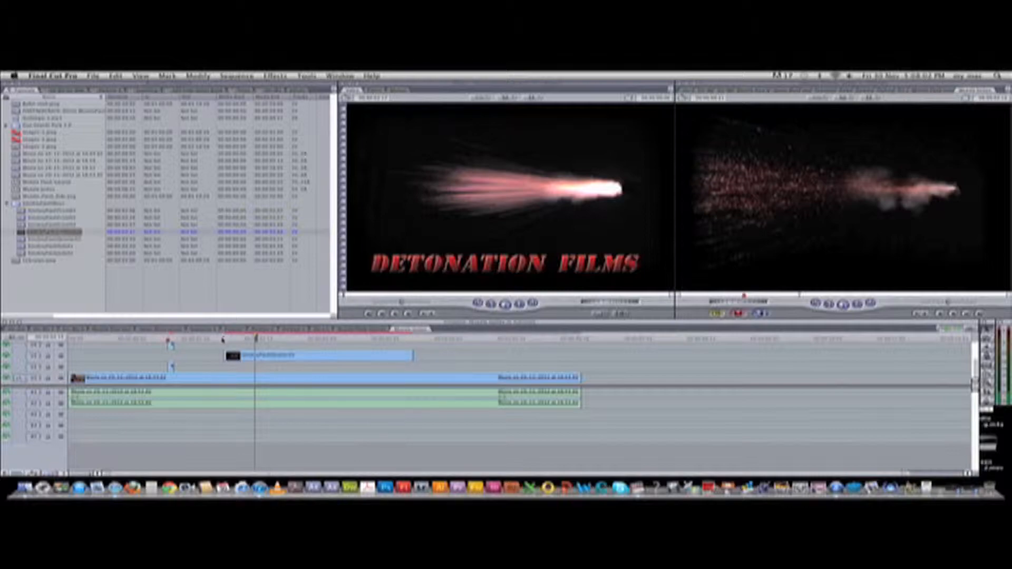
- Cut the smoky flash clip at the playhead and delete its opening section containing the Detonation Films title
key("a")
key("ctrl+v")
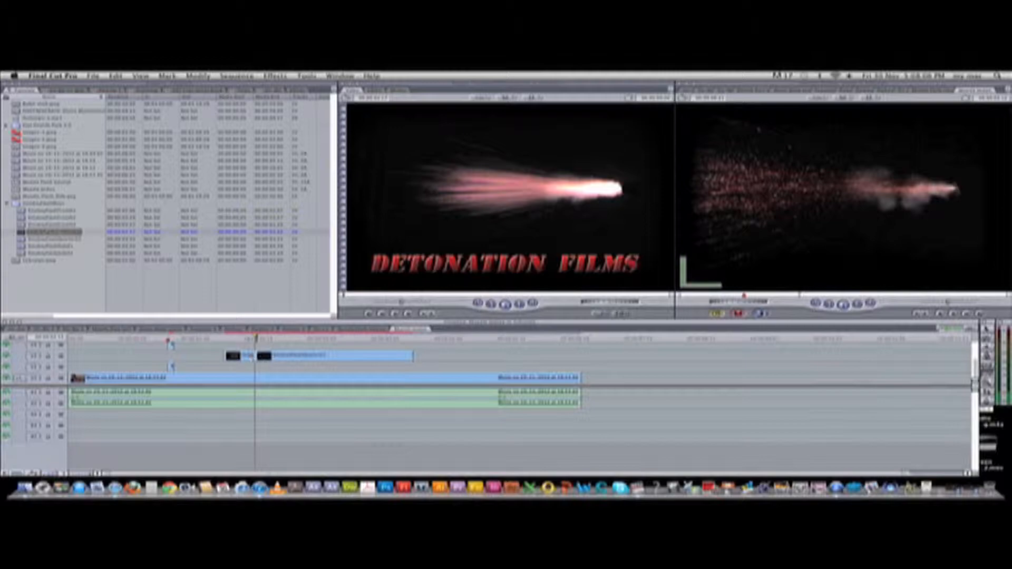
key("b")
left_click(247, 360)
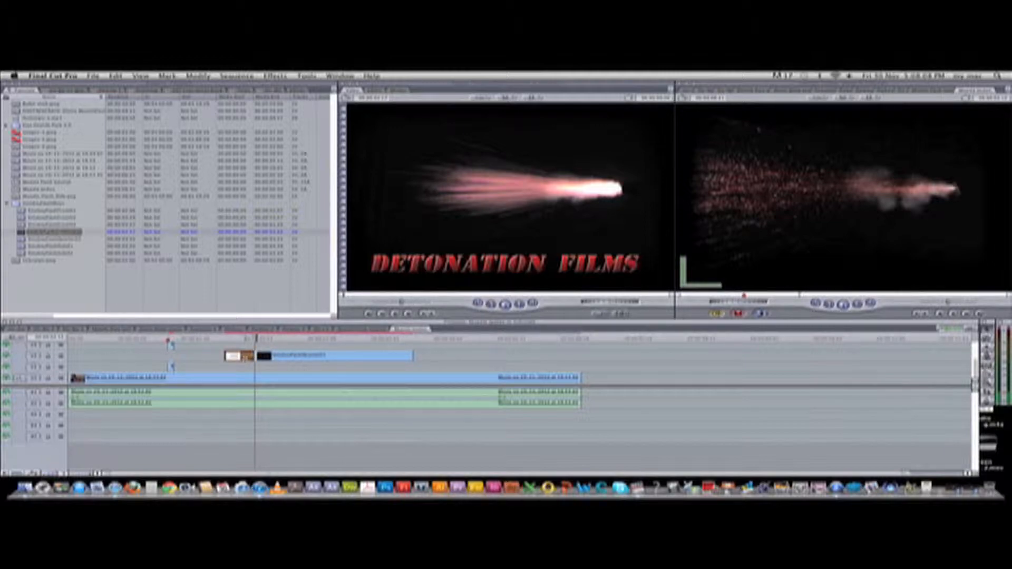
key("Delete")
- Return the playhead to the marker frame and move the trimmed smoky flash clip on V3 to start there
left_click_drag(255, 340, 168, 341)
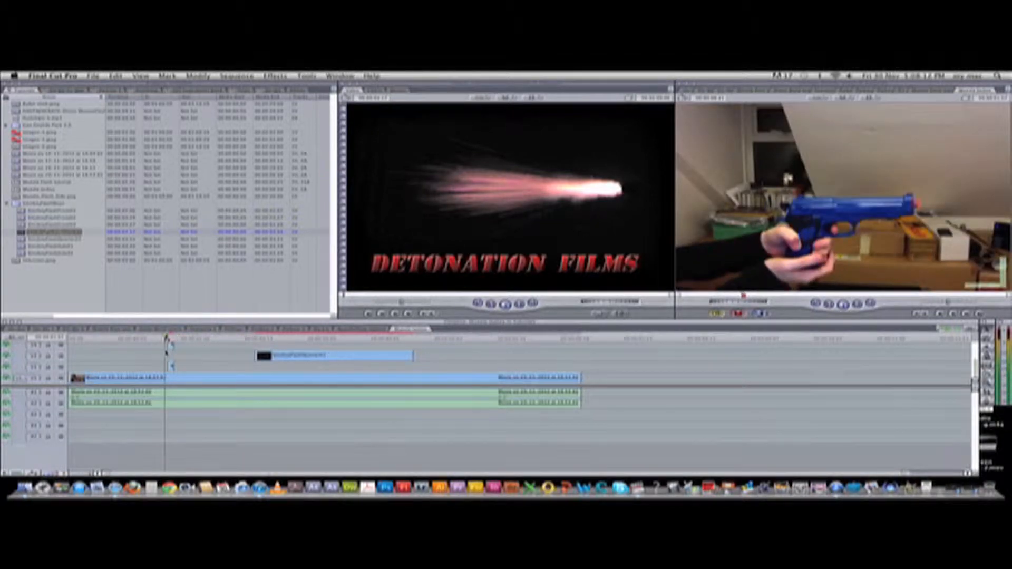
key("Right")
left_click_drag(297, 357, 208, 356)
left_click(196, 354)
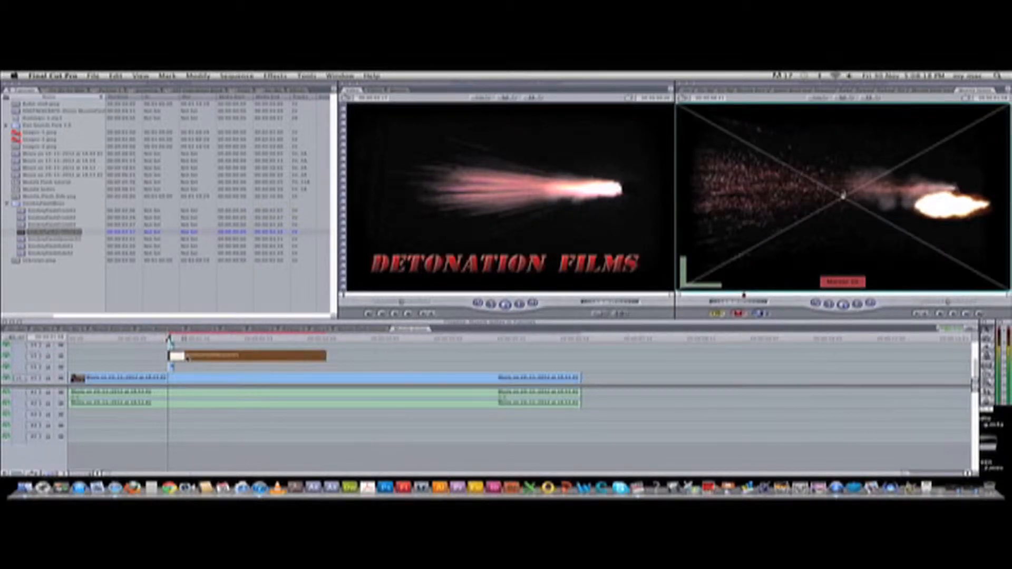
- Set the smoky flash clip's composite mode to Screen
left_click(198, 76)
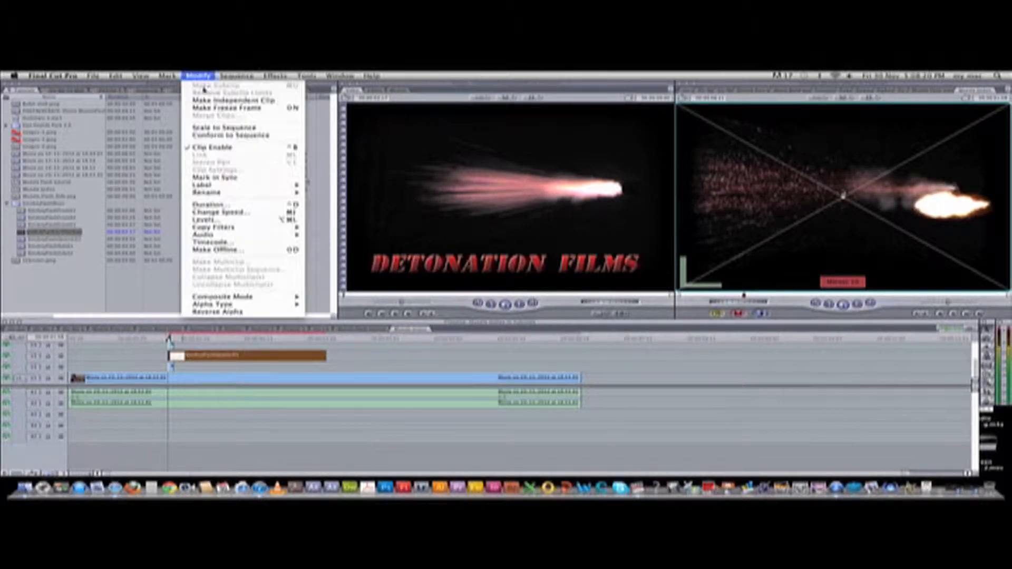
mouse_move(268, 300)
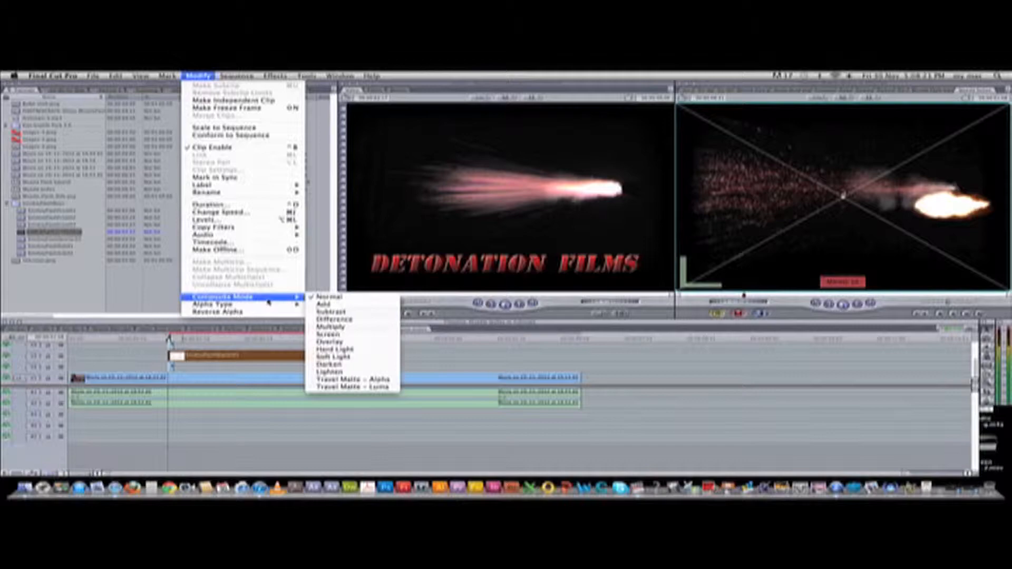
left_click(345, 338)
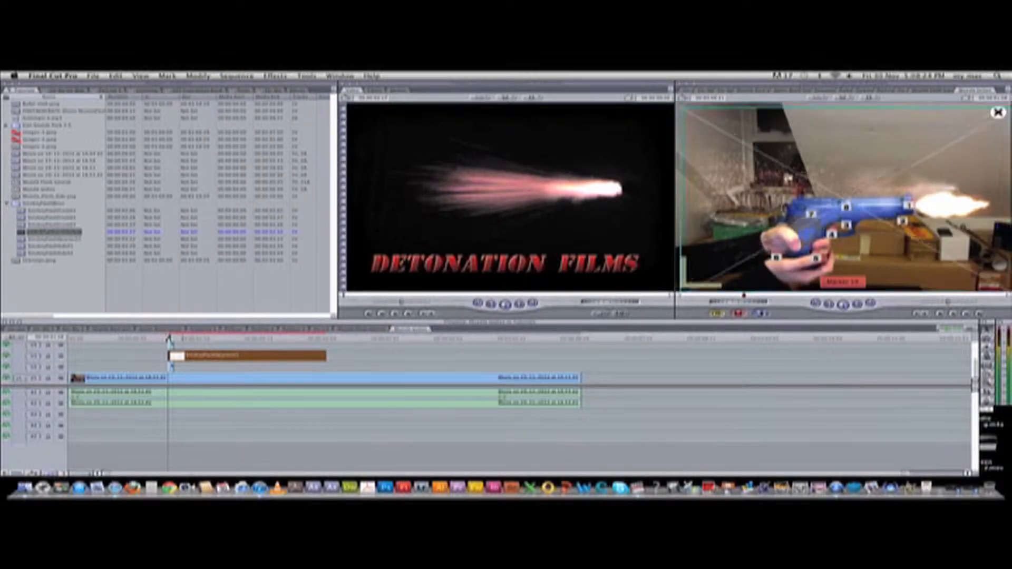
- Shrink the smoky flash footage, position it over the gun's muzzle, and render the sequence
left_click_drag(720, 143, 956, 215)
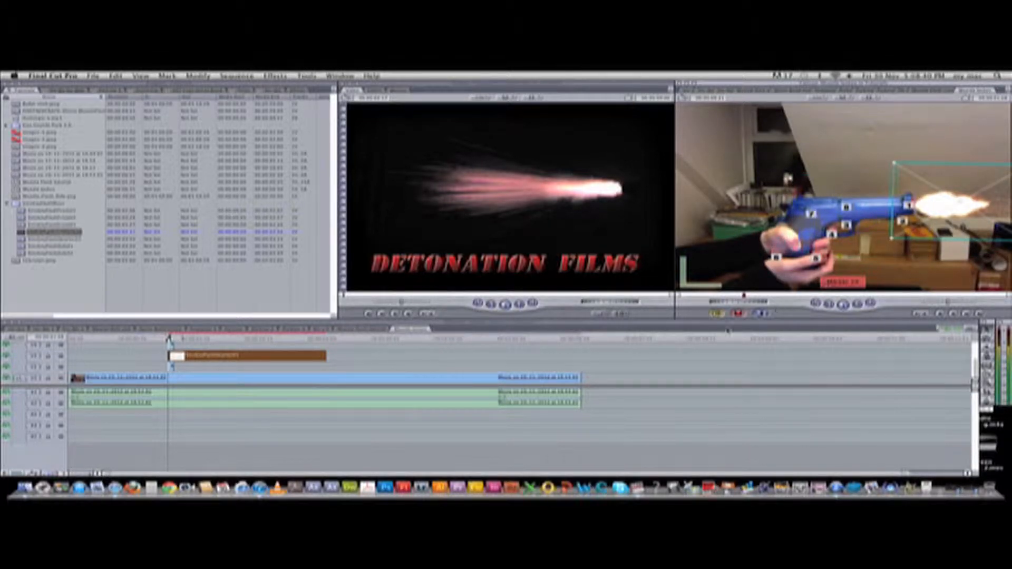
left_click(602, 359)
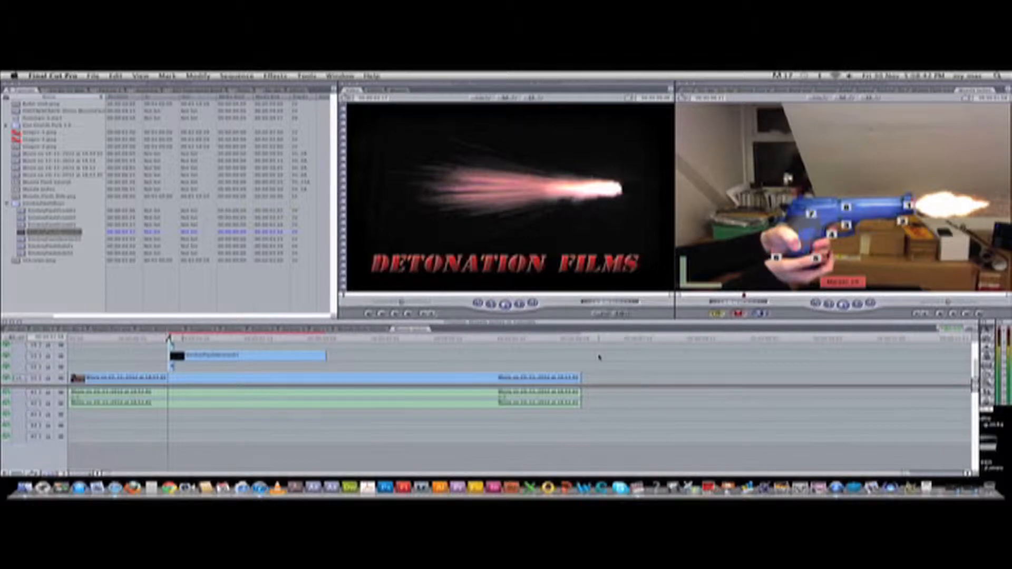
key("alt+r")
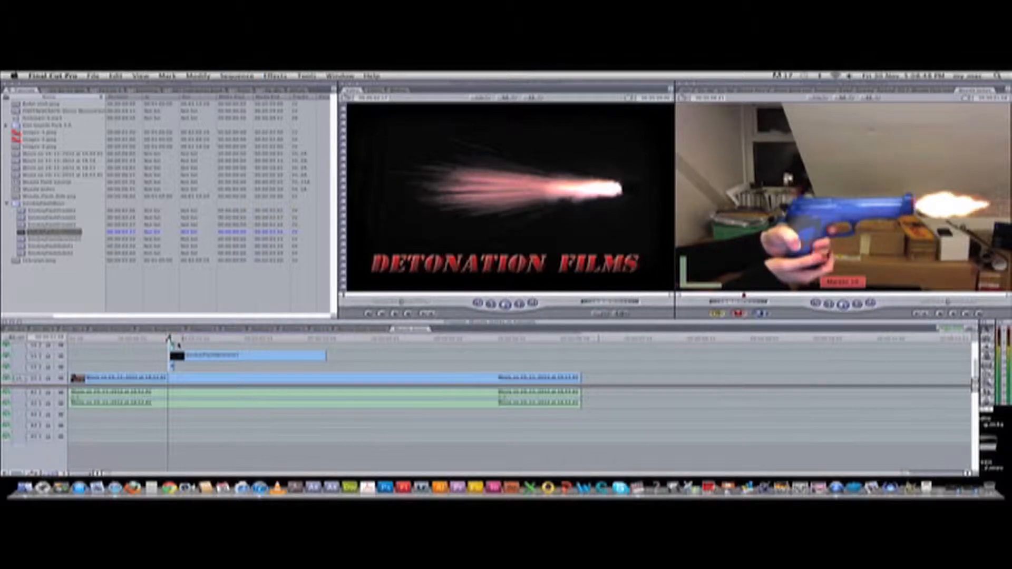
- Play the gunshot through repeatedly and step frame by frame around the marker to check the flash and smoke
key("space")
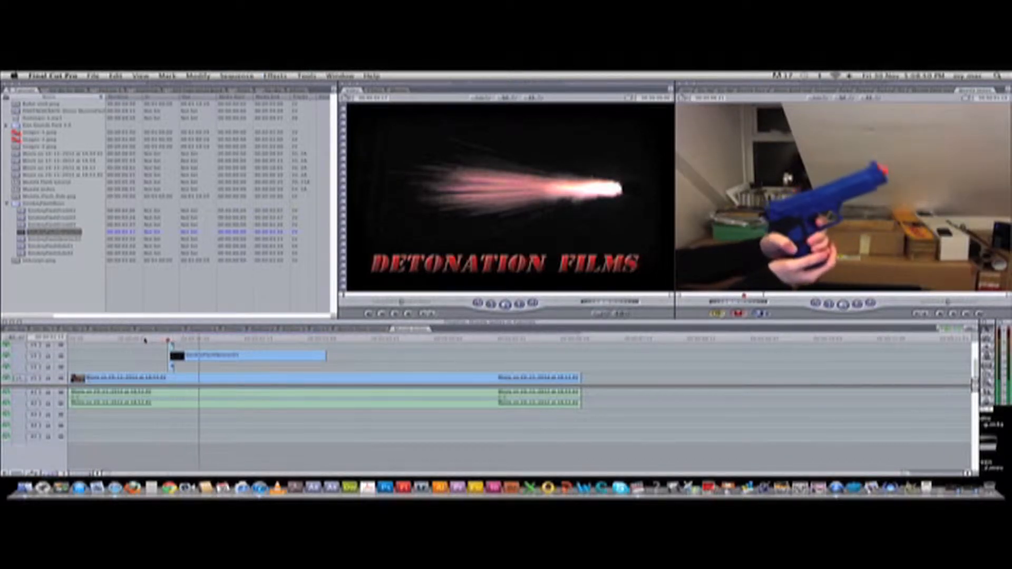
left_click(150, 338)
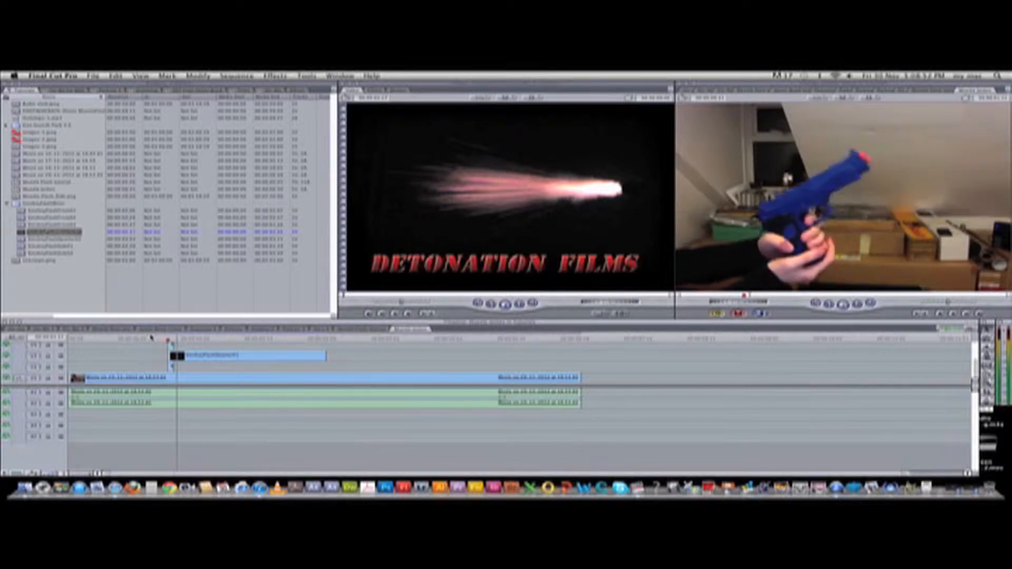
left_click(148, 335)
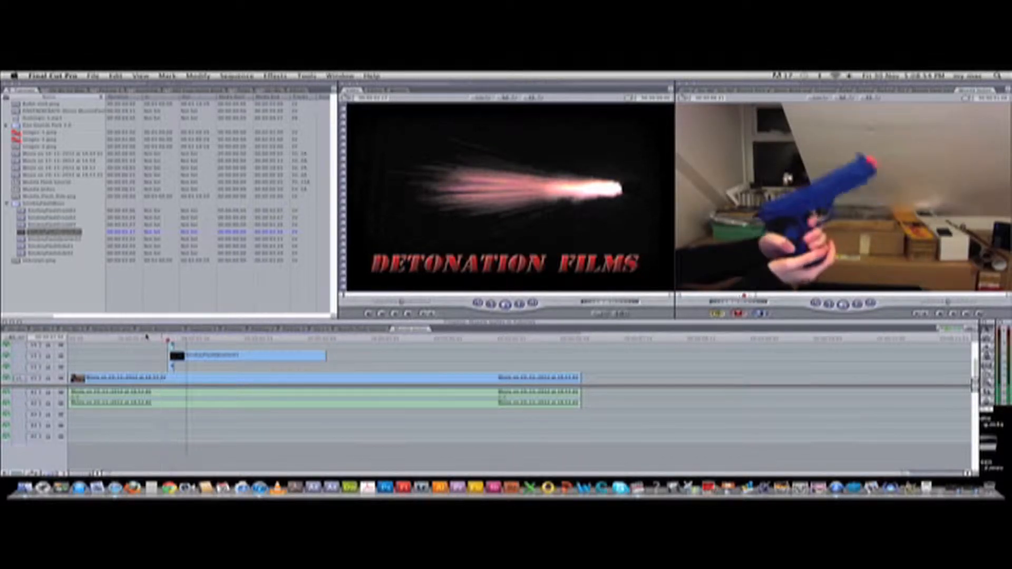
left_click(214, 337)
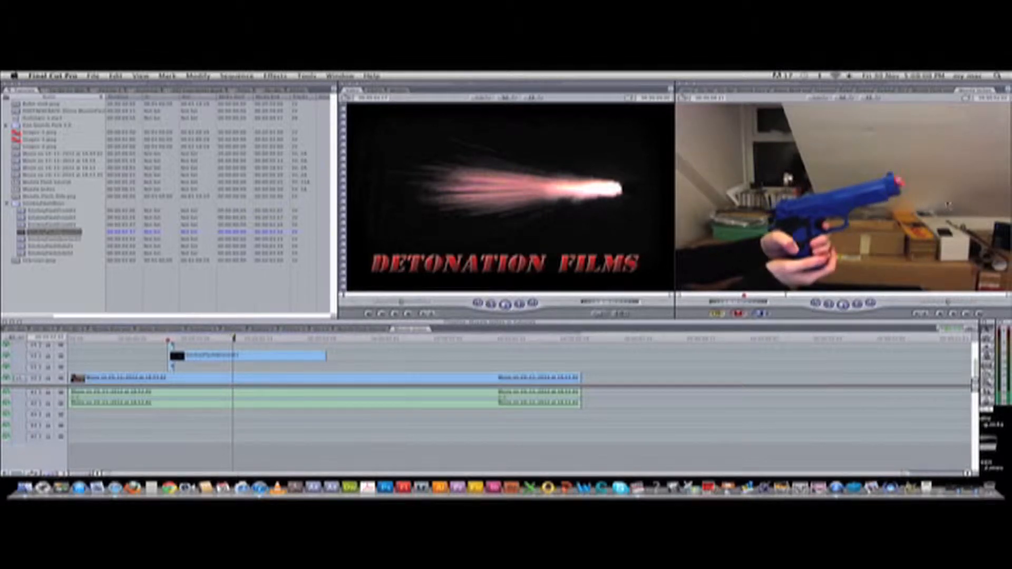
left_click(158, 338)
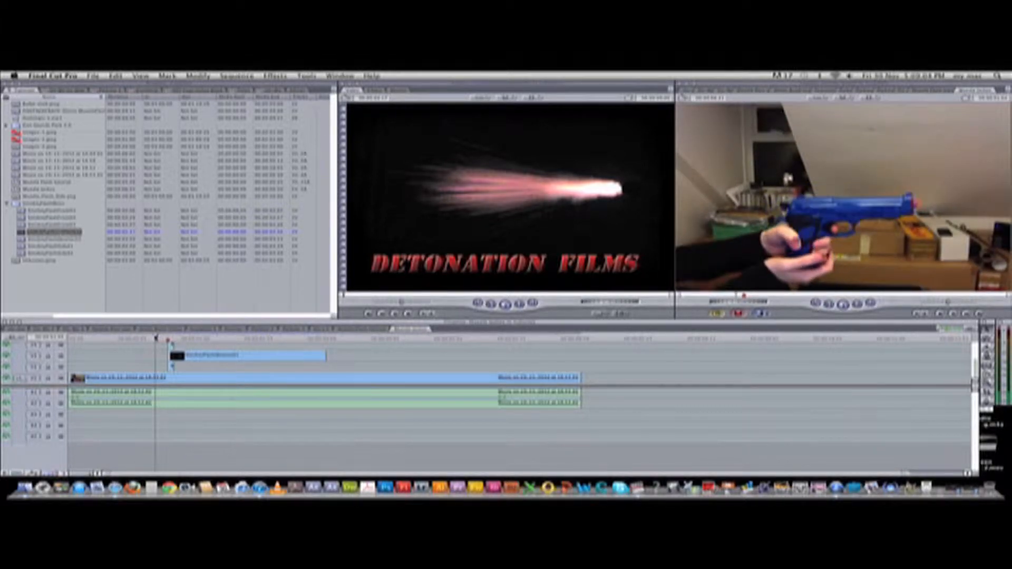
left_click(168, 338)
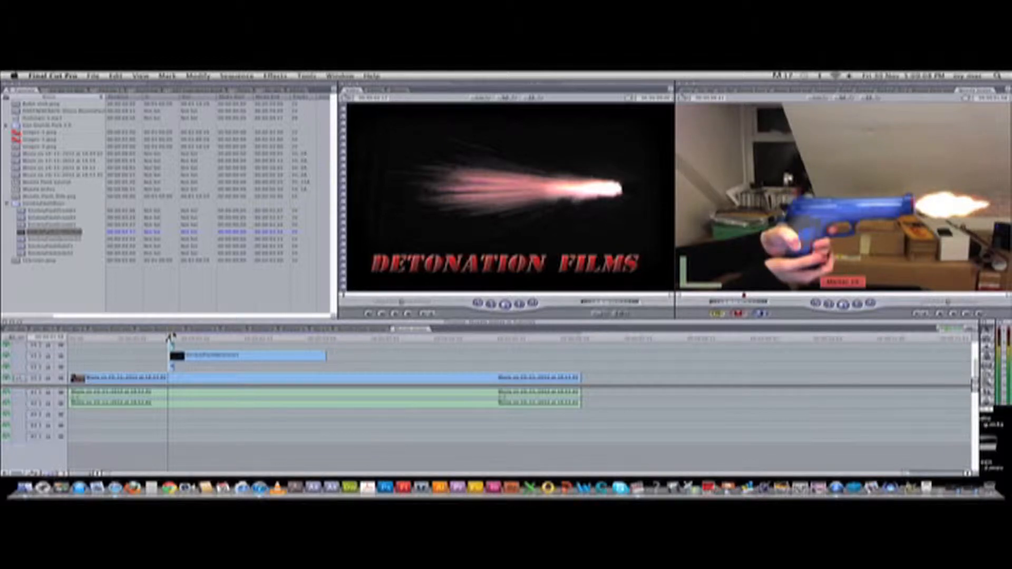
key("Right")
key("Right")
key("Right")
key("Left")
key("Left")
key("Left")
- Switch to Safari and search Google Images for "bullet shell on black"
left_click(120, 472)
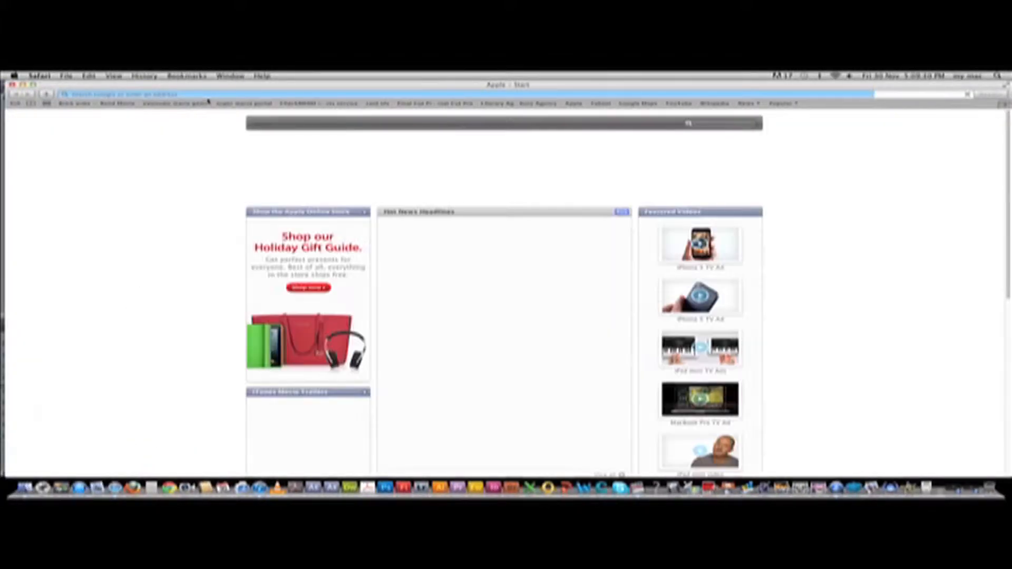
type("bu")
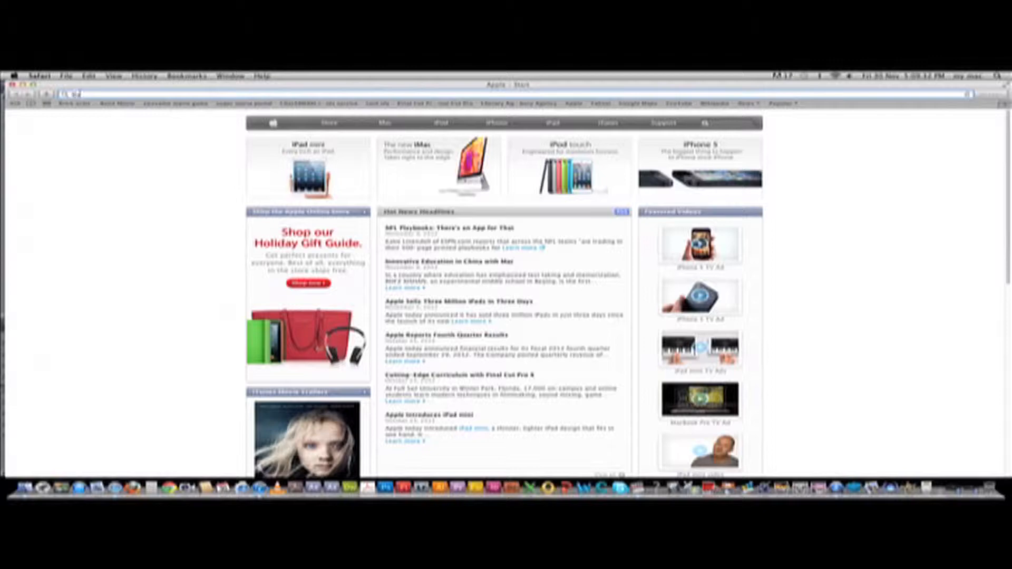
type("llet shell on bl")
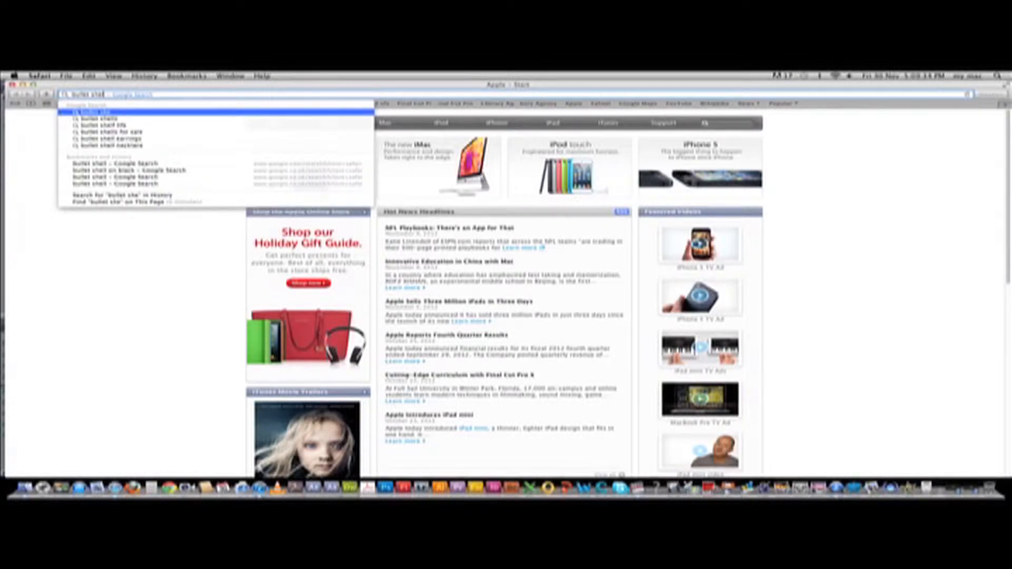
type("acj")
key("BackSpace")
type("k")
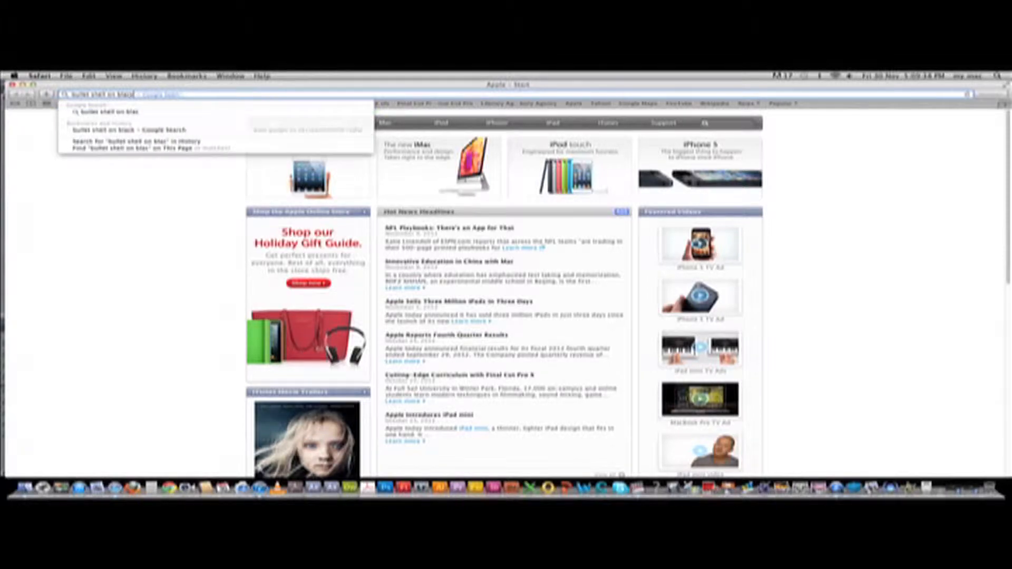
key("Return")
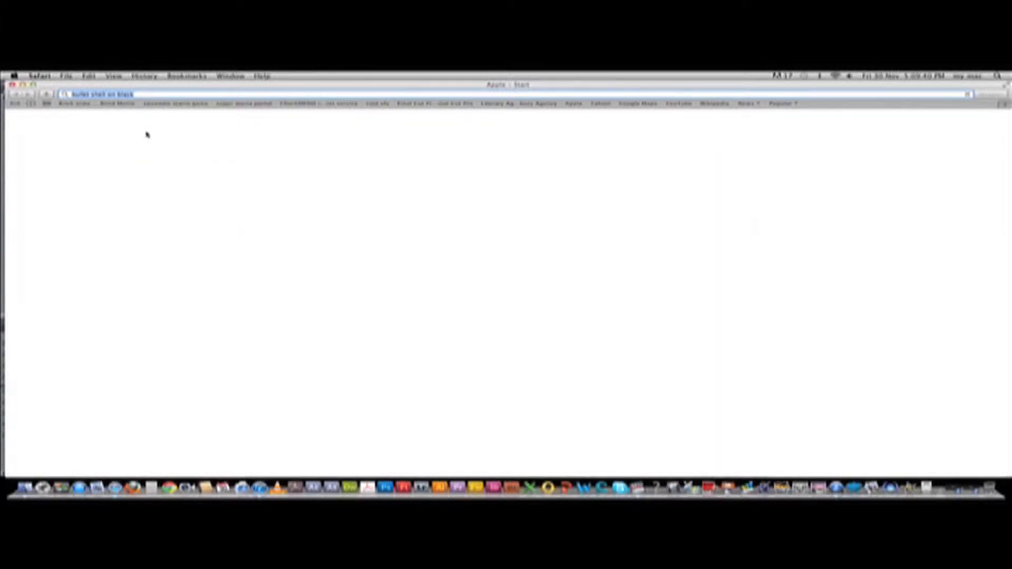
left_click(90, 115)
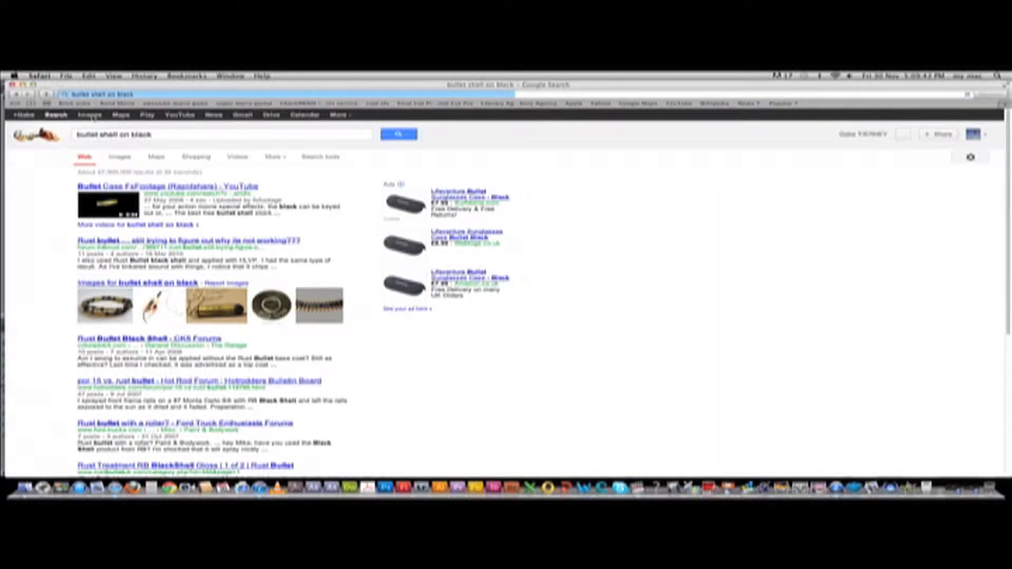
- Browse the image results for a bullet shell on a black background
scroll(108, 238, "down", 1)
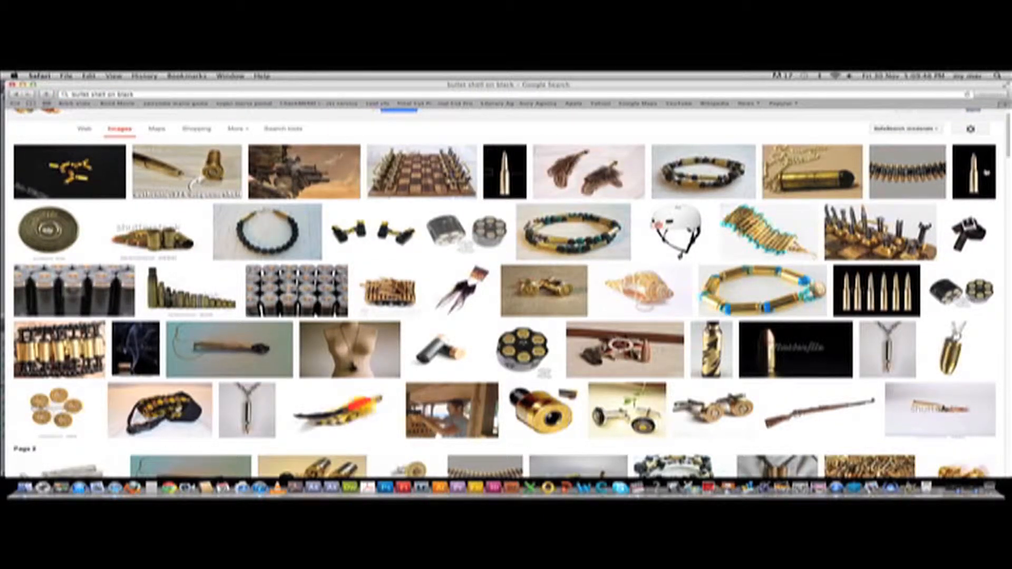
scroll(507, 303, "down", 5)
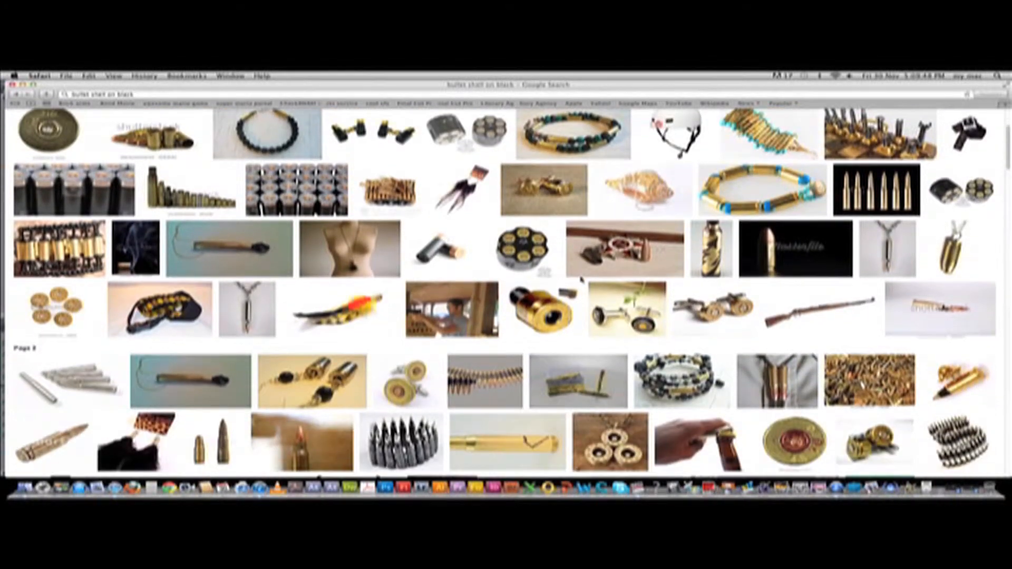
scroll(625, 279, "down", 7)
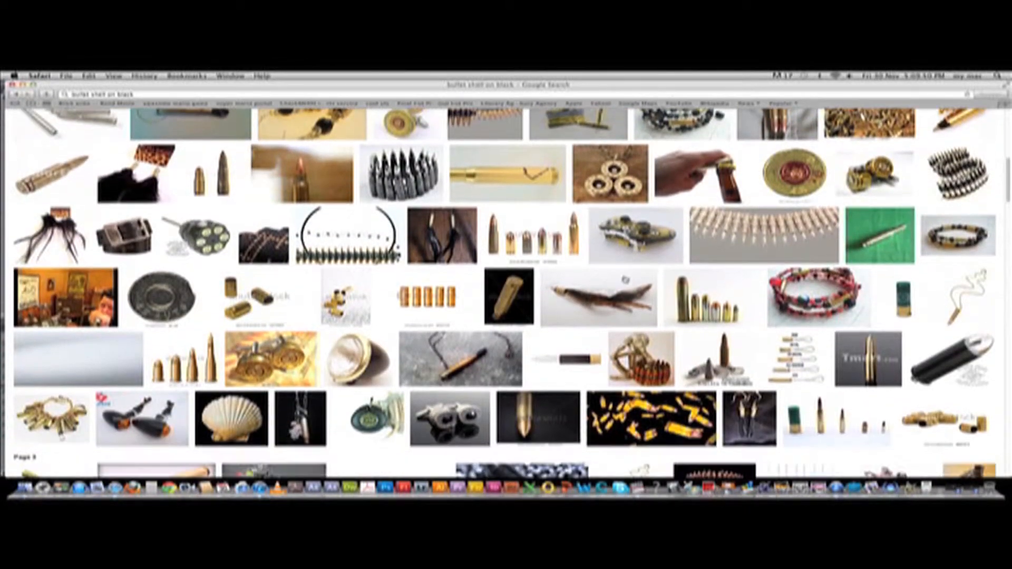
scroll(625, 279, "down", 7)
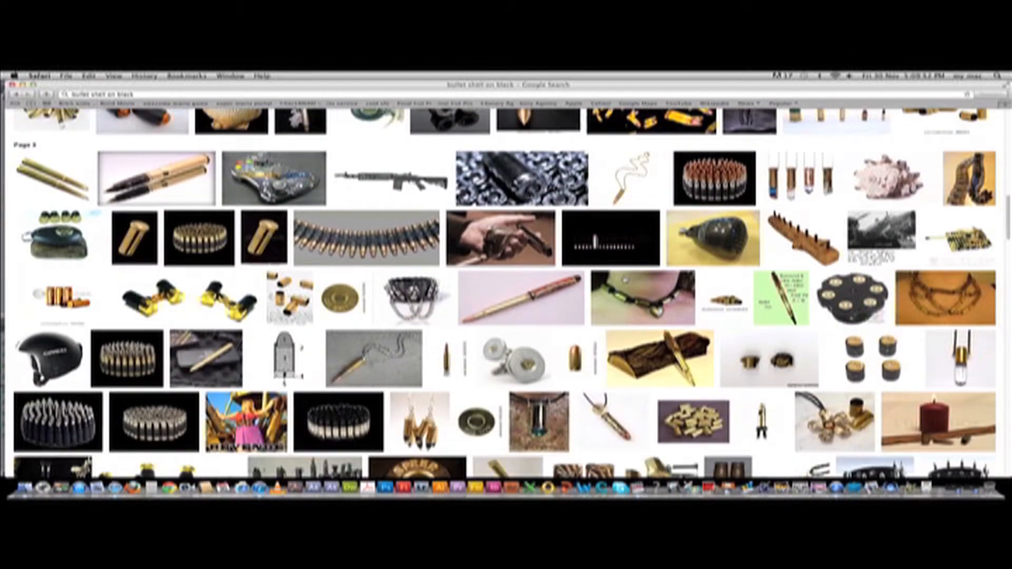
scroll(625, 279, "down", 5)
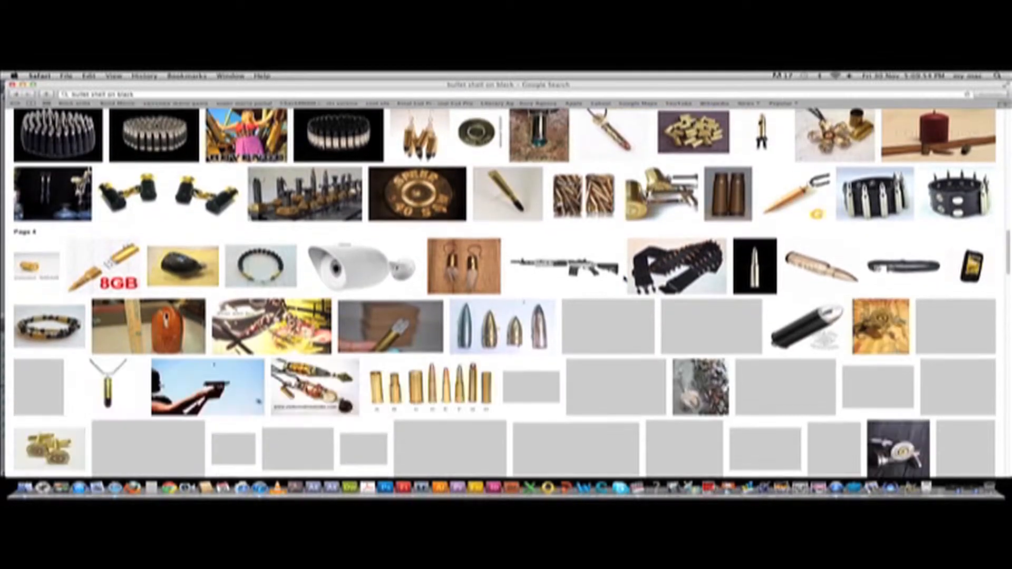
scroll(625, 279, "down", 5)
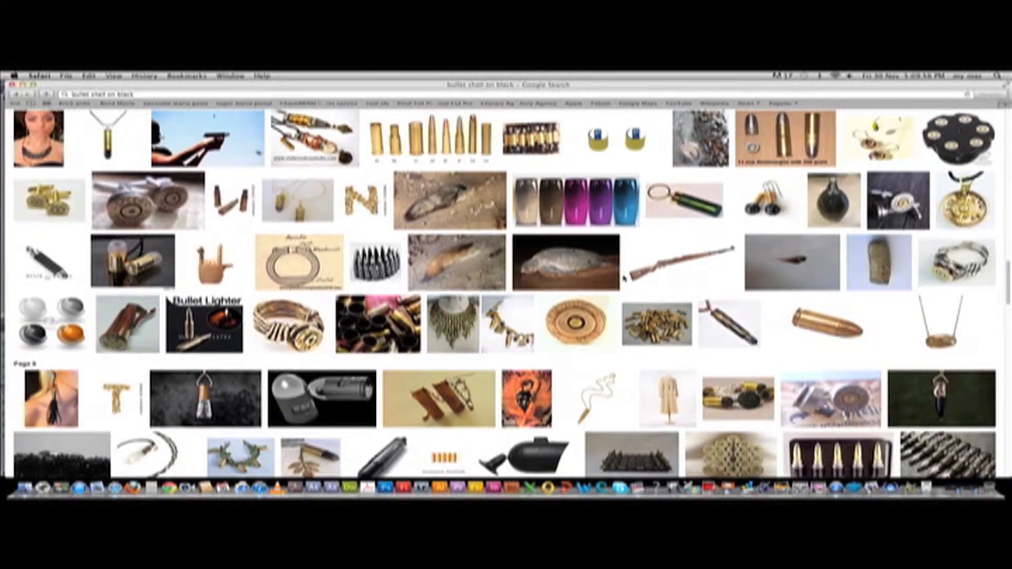
scroll(624, 279, "up", 8)
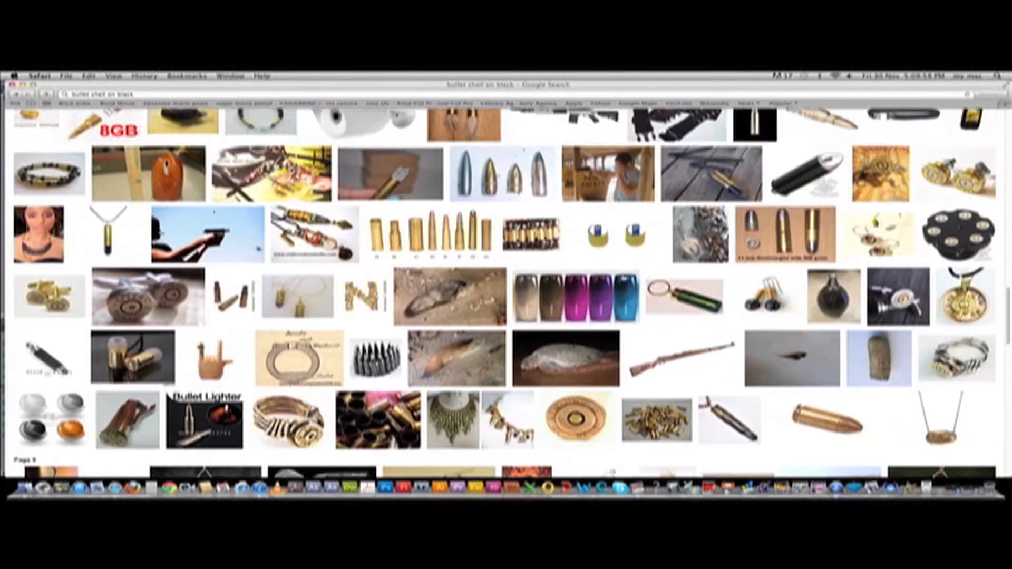
scroll(623, 275, "up", 10)
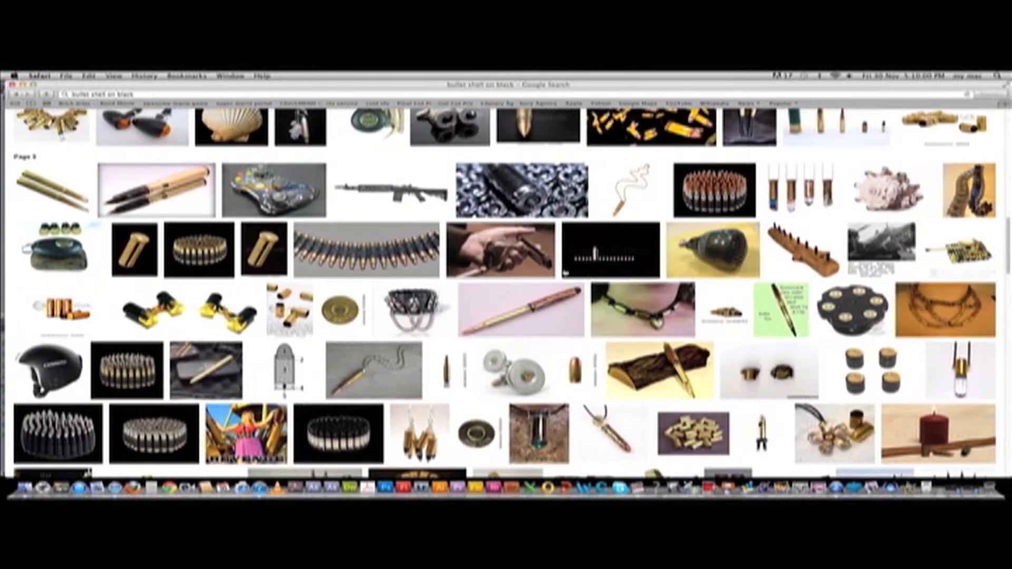
scroll(411, 259, "up", 6)
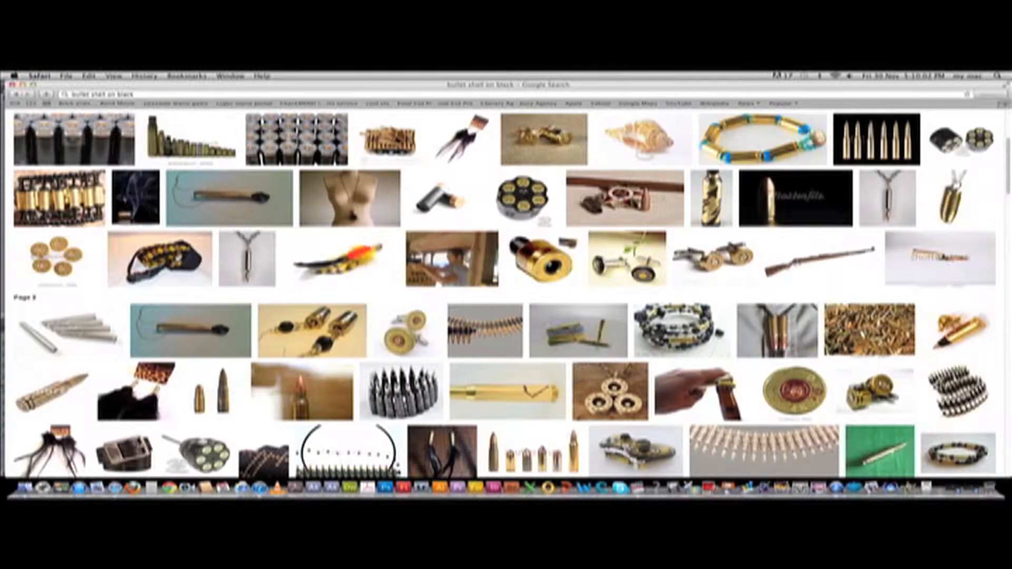
- Close the browser window to return to Final Cut Pro and open the project's muzzle flash image for viewing
left_click(12, 85)
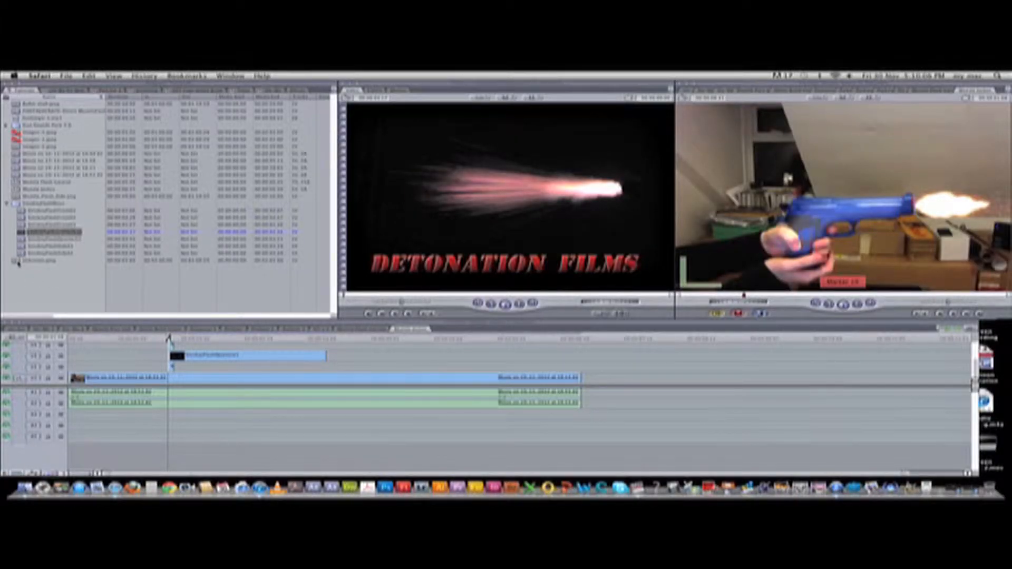
left_click(18, 262)
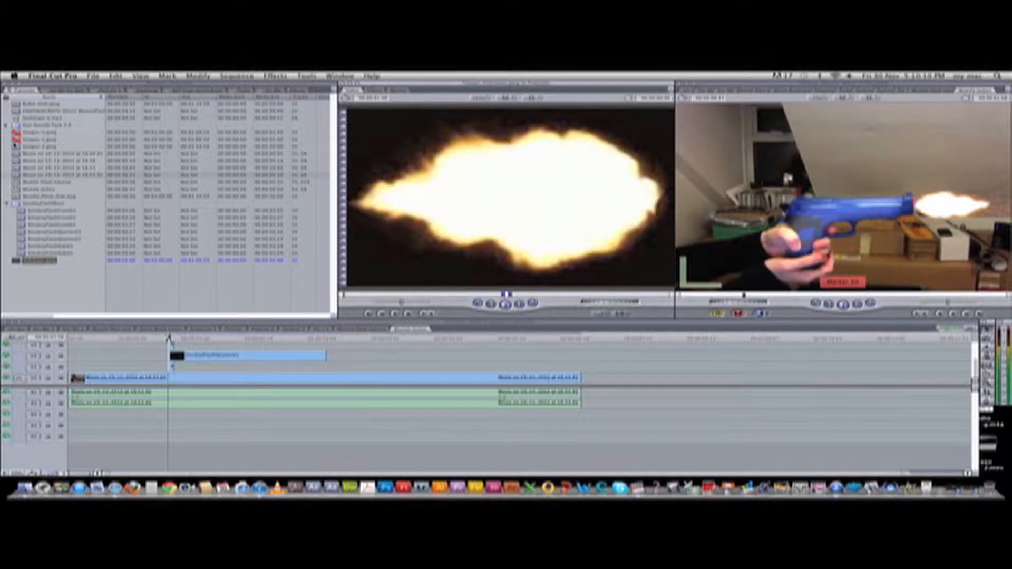
- Place the bullet shell image in the timeline on its own video track above the smoke and gun clips
left_click(19, 105)
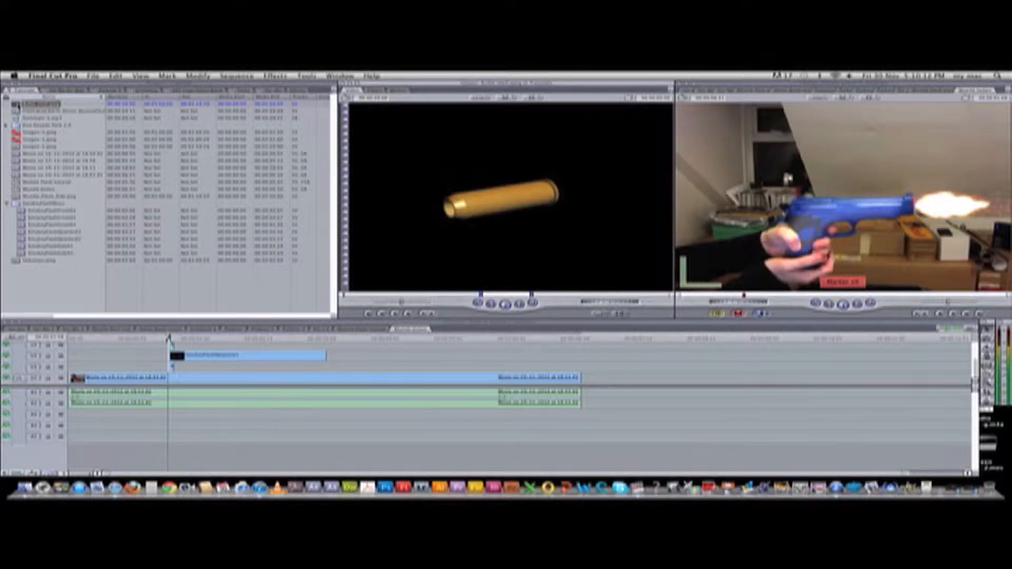
left_click_drag(16, 105, 201, 344)
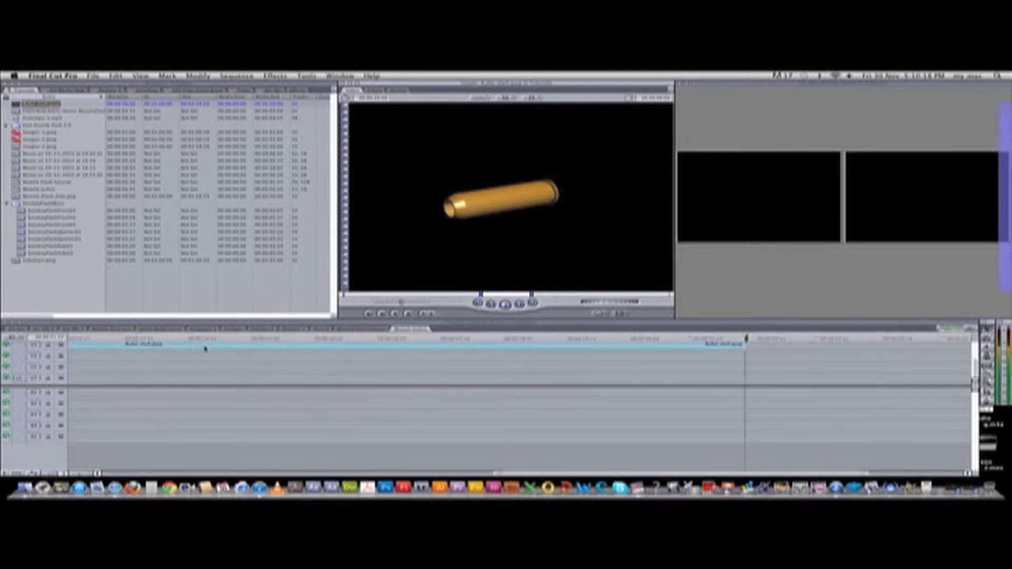
scroll(115, 364, "left", 10)
scroll(102, 355, "left", 5)
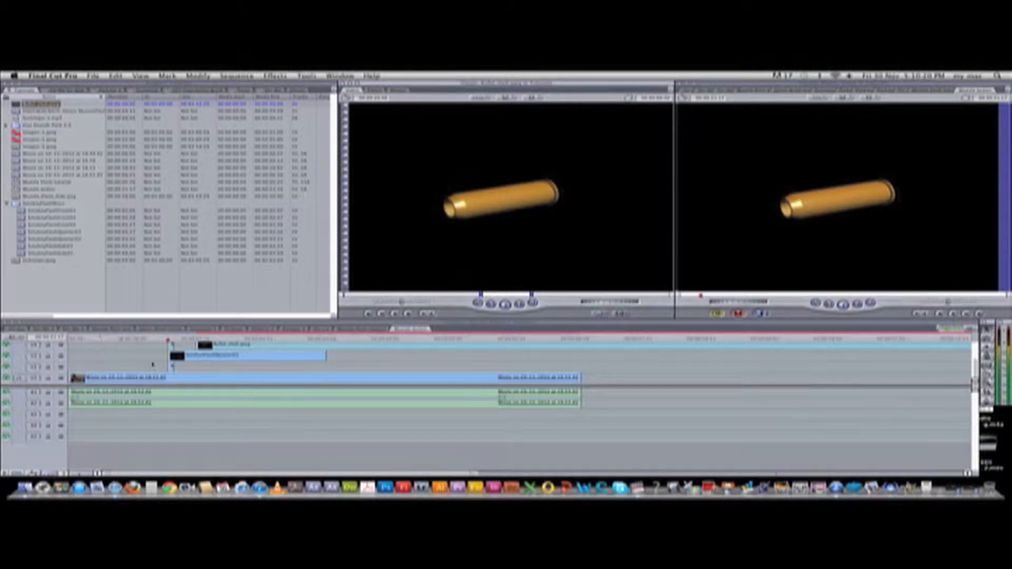
scroll(153, 363, "up", 3)
left_click_drag(219, 371, 263, 356)
- Put the playhead on the frame where the gun has recoiled upward and align the bullet shell clip's start with the gunshot marker
key("Left")
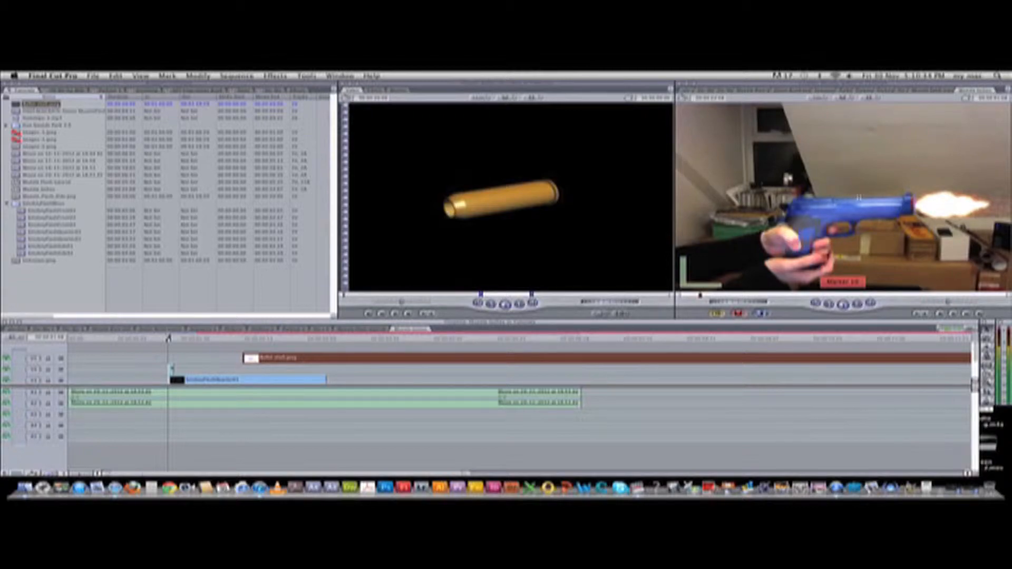
key("space")
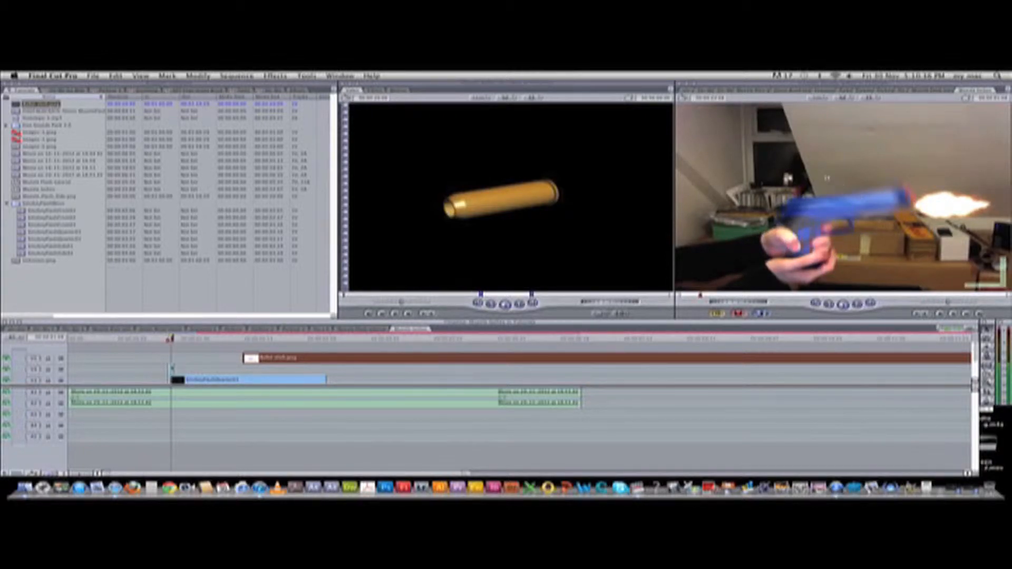
key("Right")
key("Right")
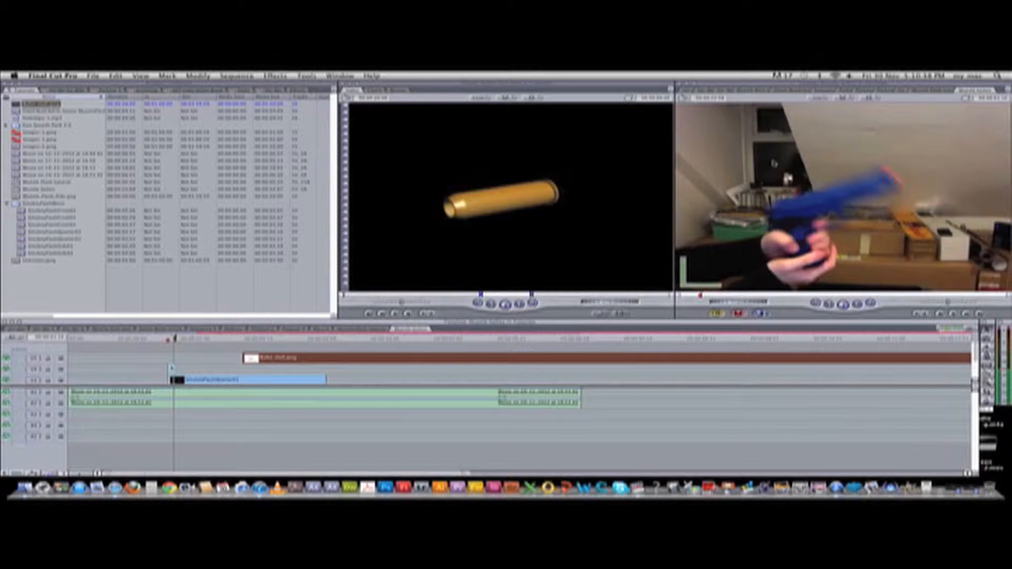
key("Right")
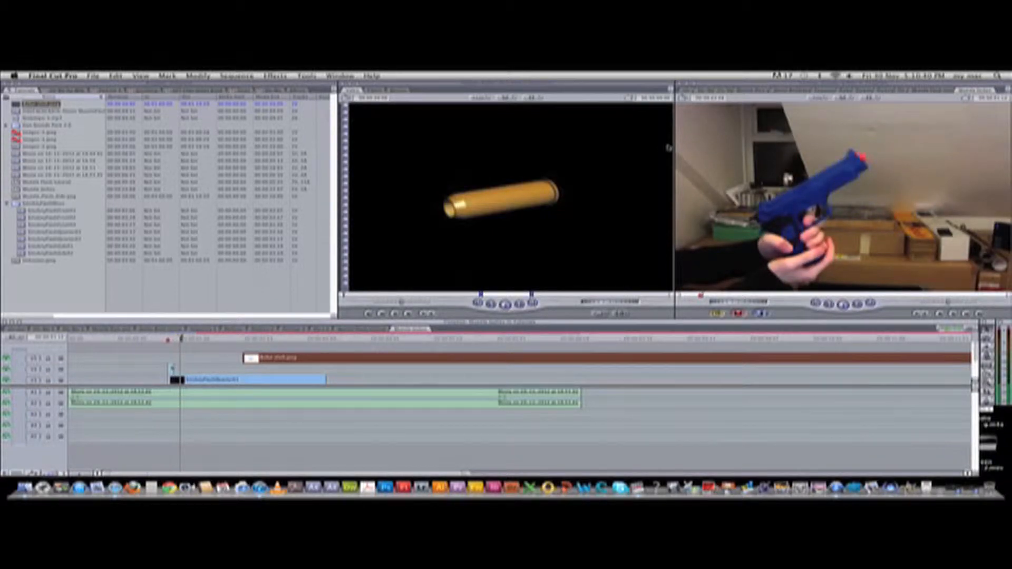
left_click_drag(278, 356, 209, 363)
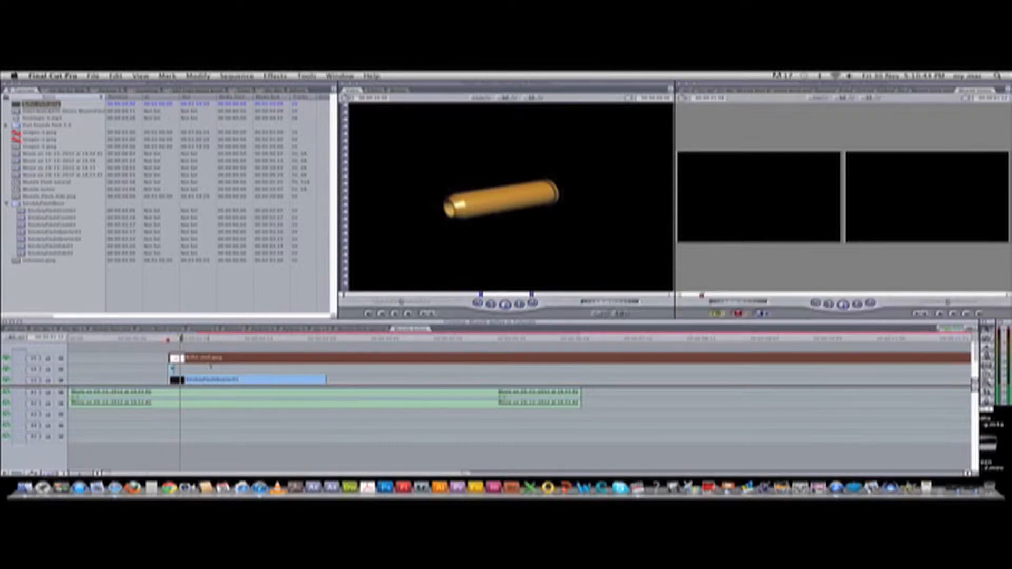
- Cut the bullet shell clip at the playhead and delete the part after the cut
key("b")
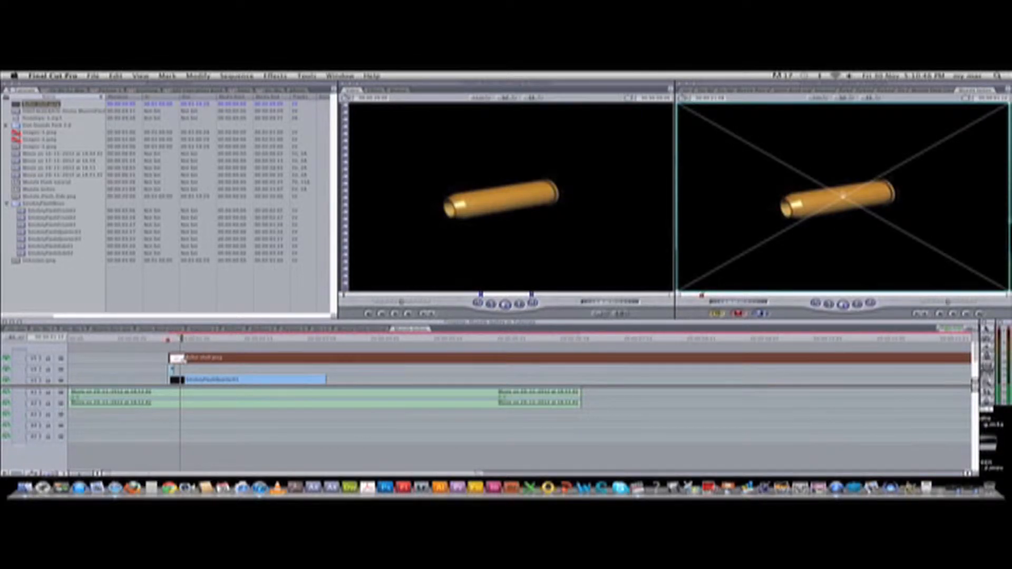
left_click(181, 359)
key("a")
left_click(204, 359)
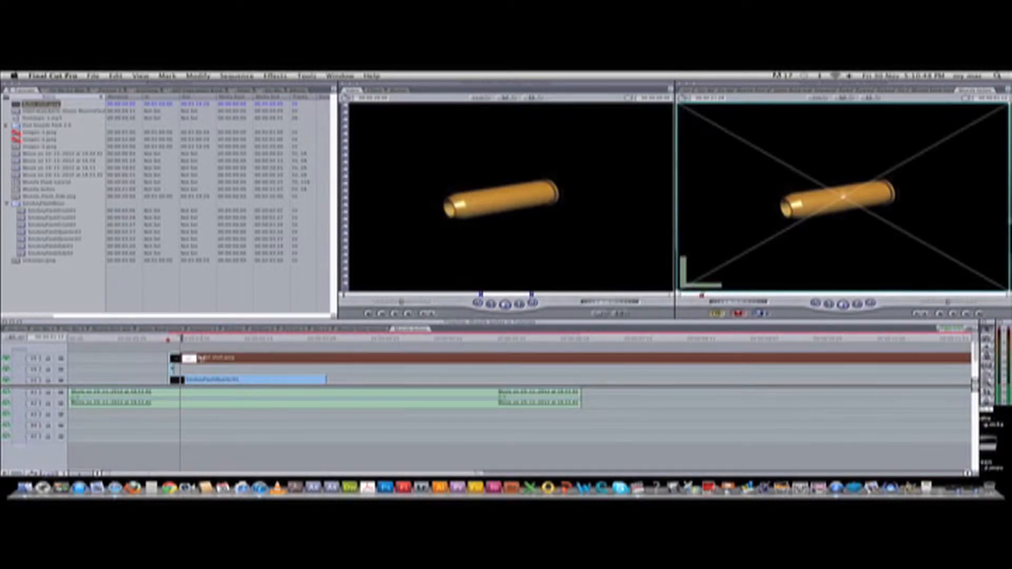
key("Delete")
- Return to the gunshot marker and step frame by frame through the trimmed bullet shell clip to check its length
left_click(170, 338)
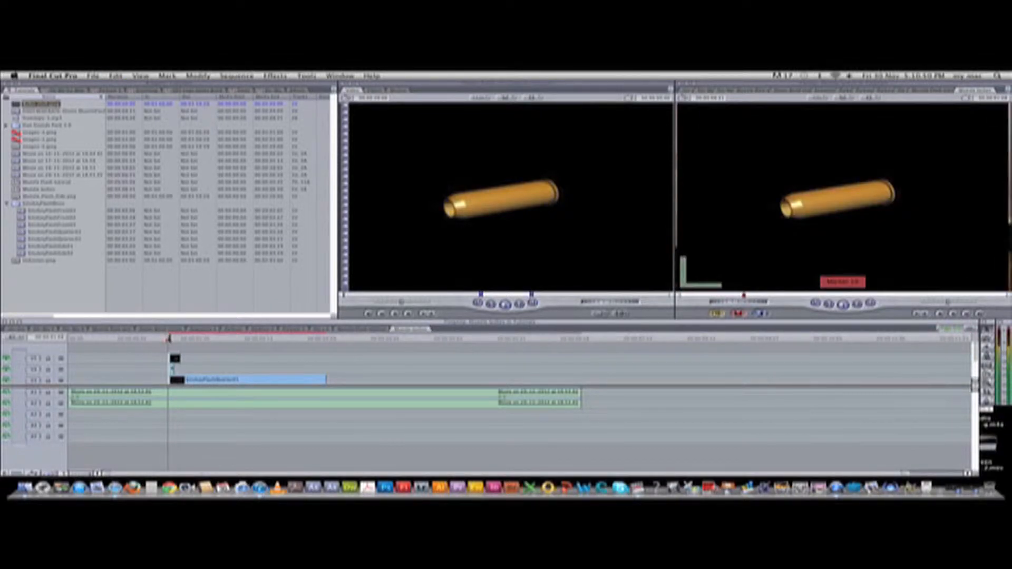
key("Right")
key("Right")
key("Right")
key("Left")
key("Left")
key("Left")
key("Left")
- Try a composite mode that hides the shell image's black background, shift the shell up over the gun, and undo both changes
left_click(177, 360)
left_click(198, 75)
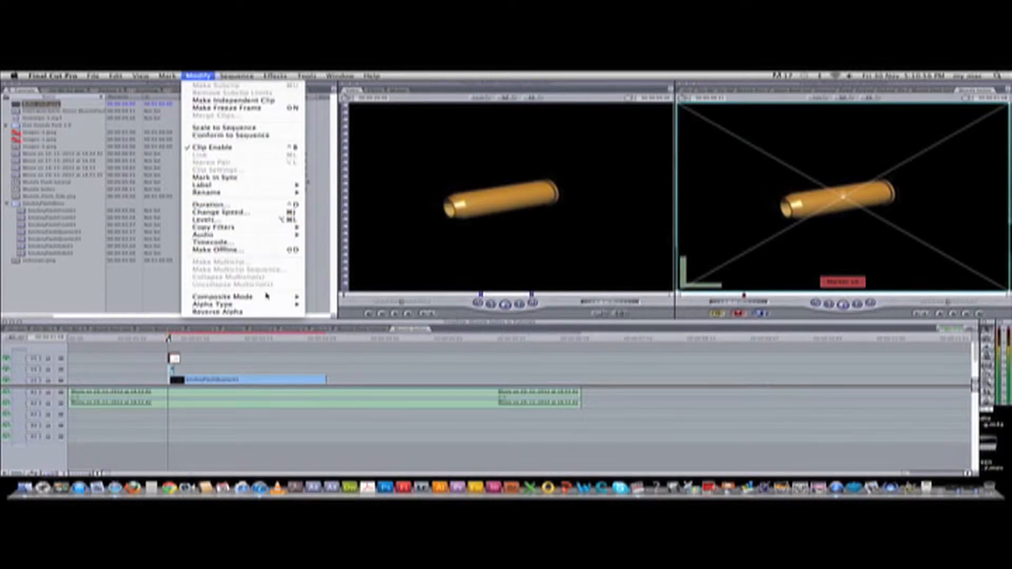
mouse_move(248, 297)
left_click(346, 329)
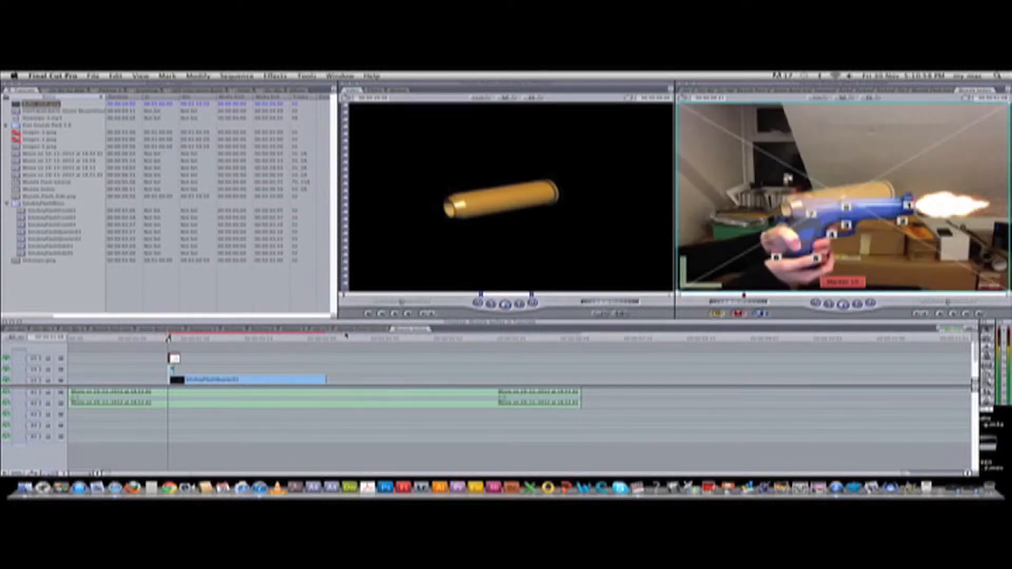
left_click_drag(752, 245, 731, 221)
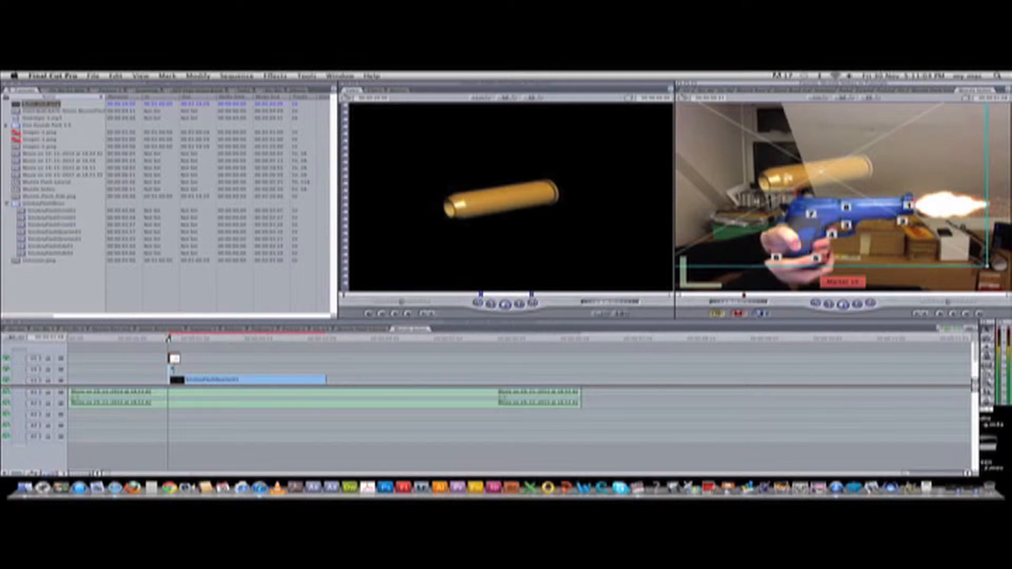
key("super+z")
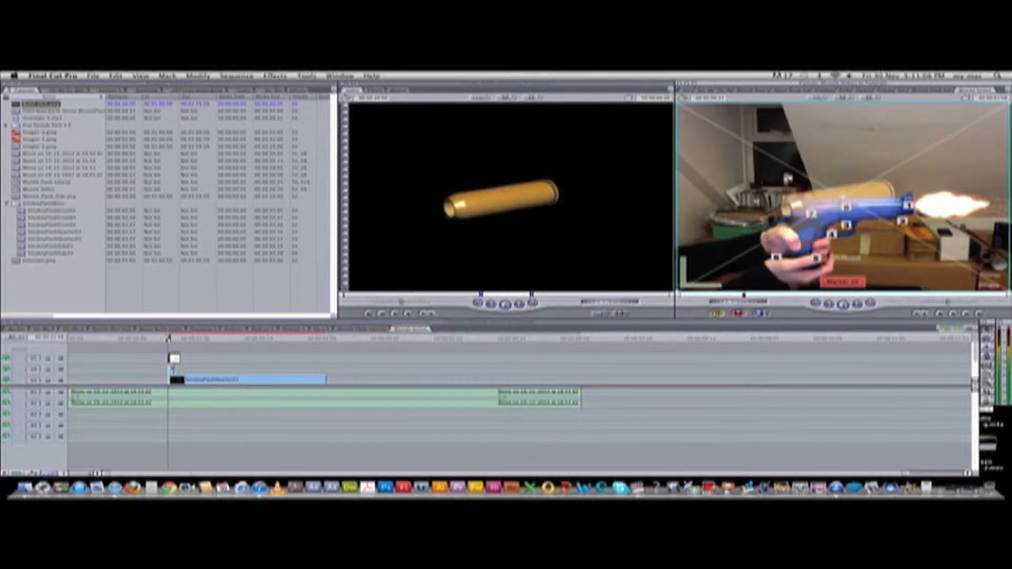
key("super+z")
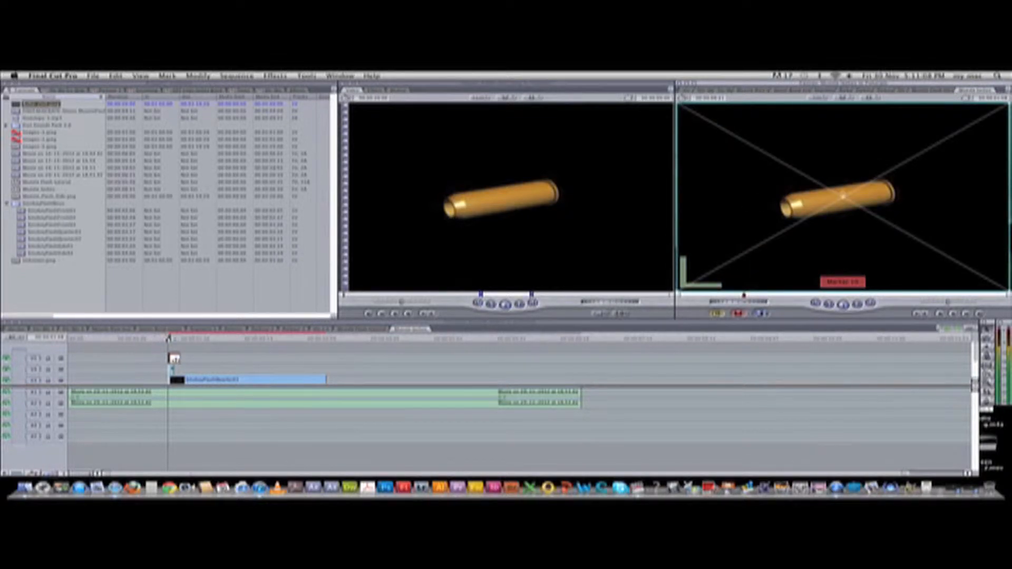
- Apply the Color Key filter to the bullet shell clip and show its filter settings
left_click(275, 76)
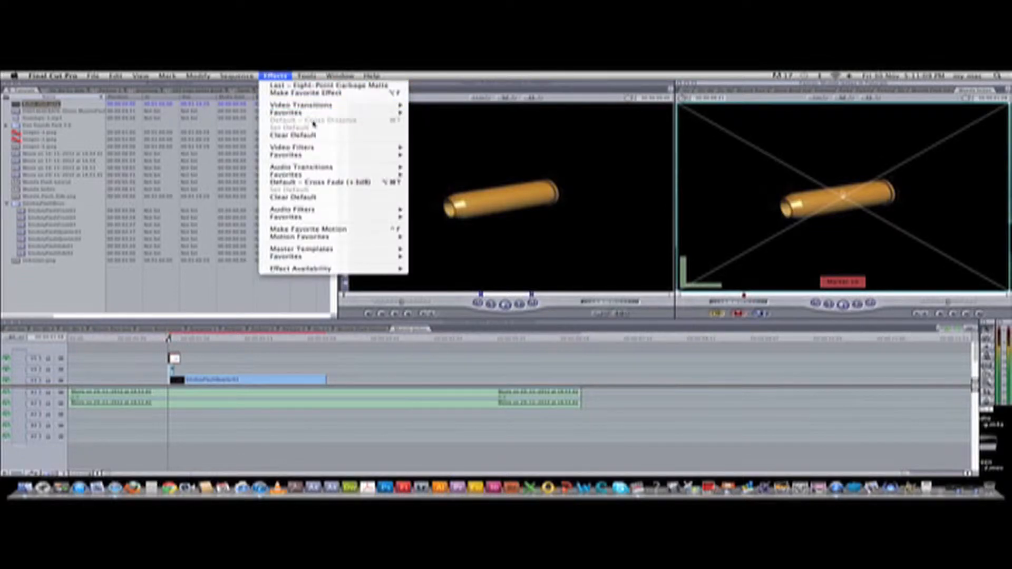
mouse_move(323, 148)
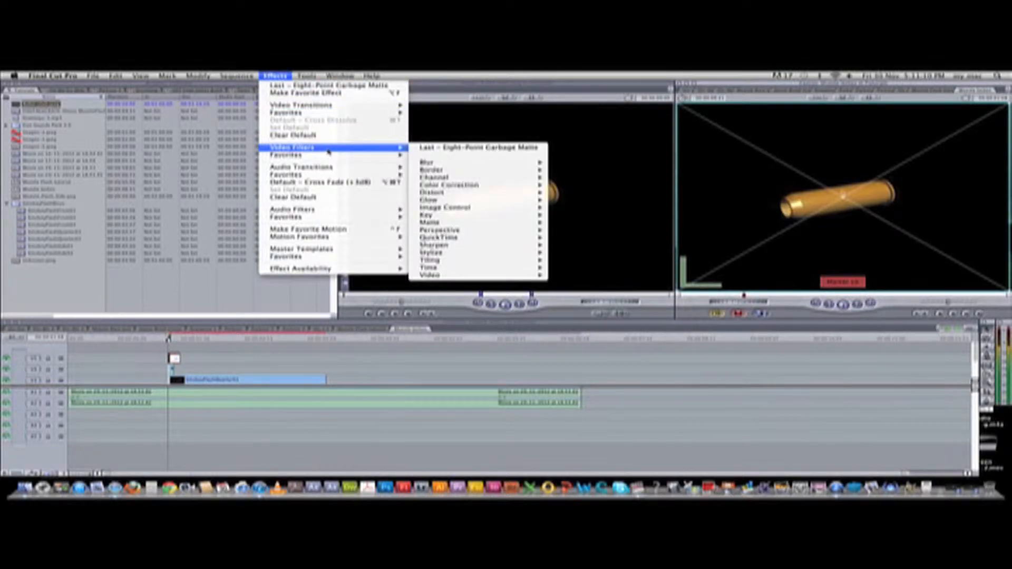
mouse_move(457, 219)
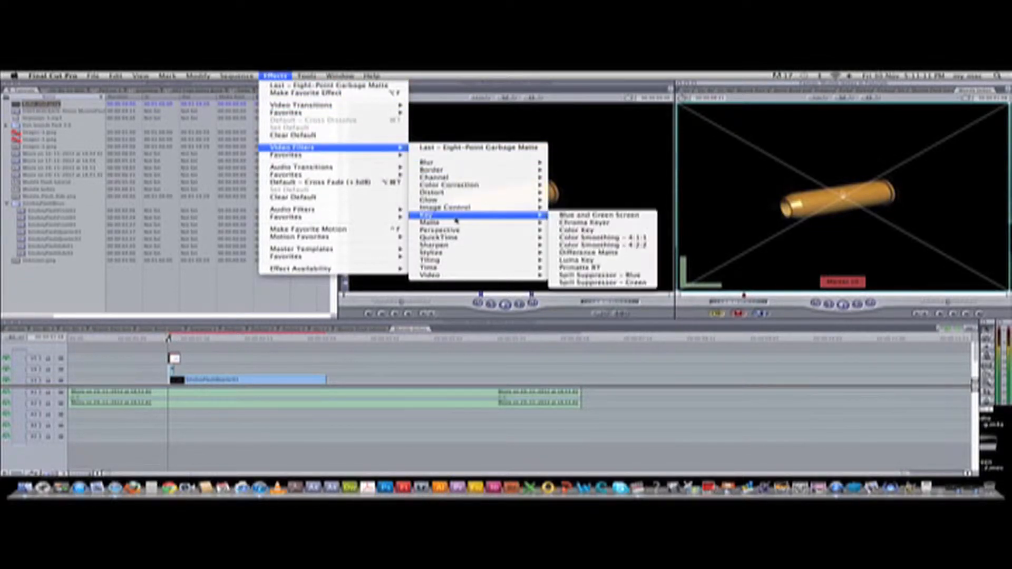
left_click(590, 224)
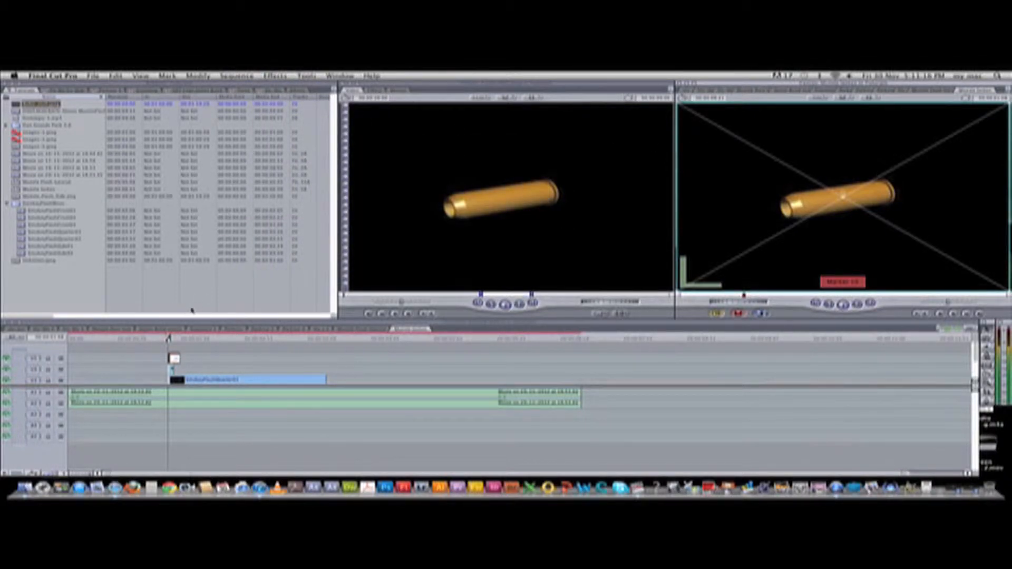
left_click(378, 91)
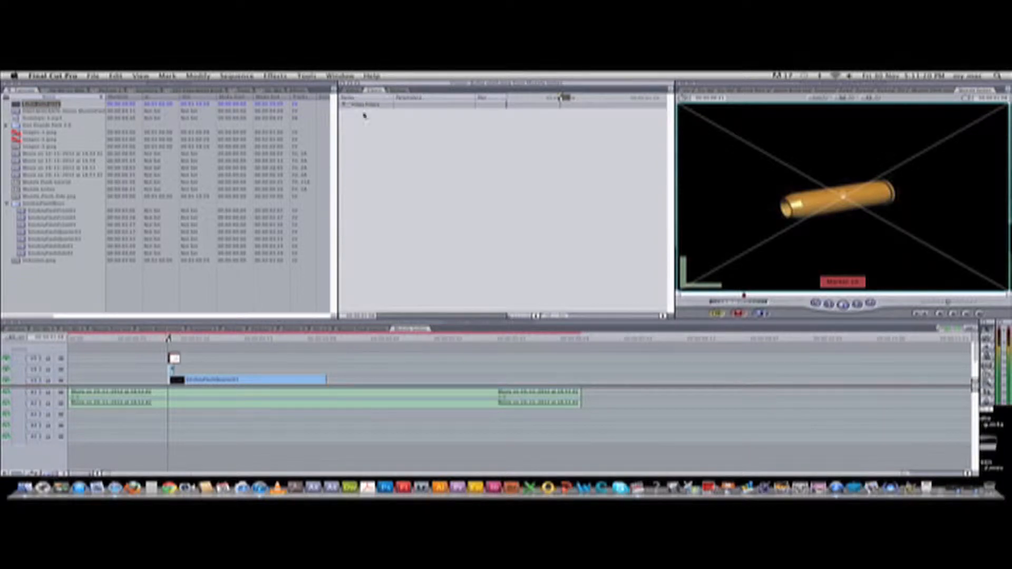
double_click(174, 358)
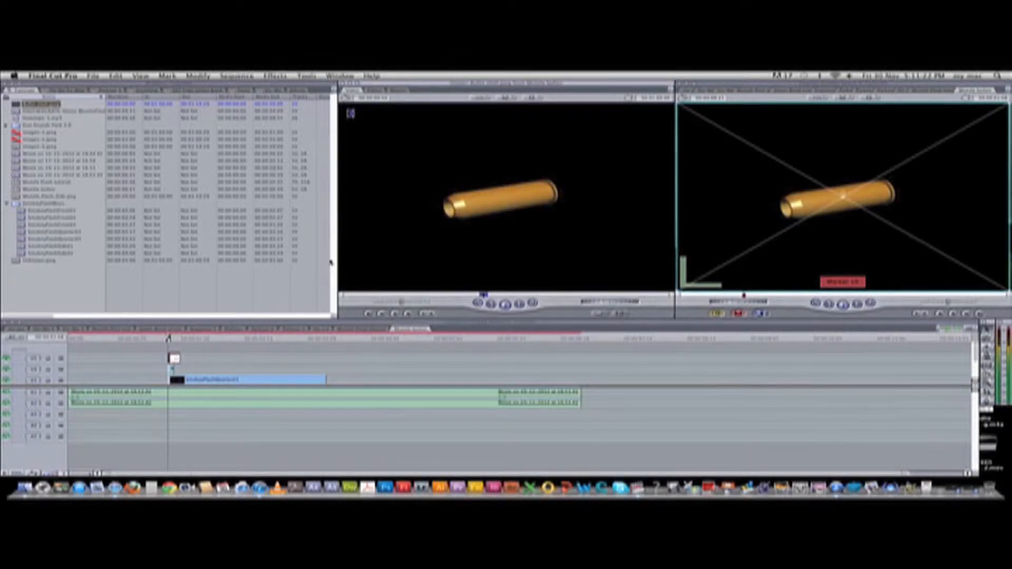
left_click(378, 91)
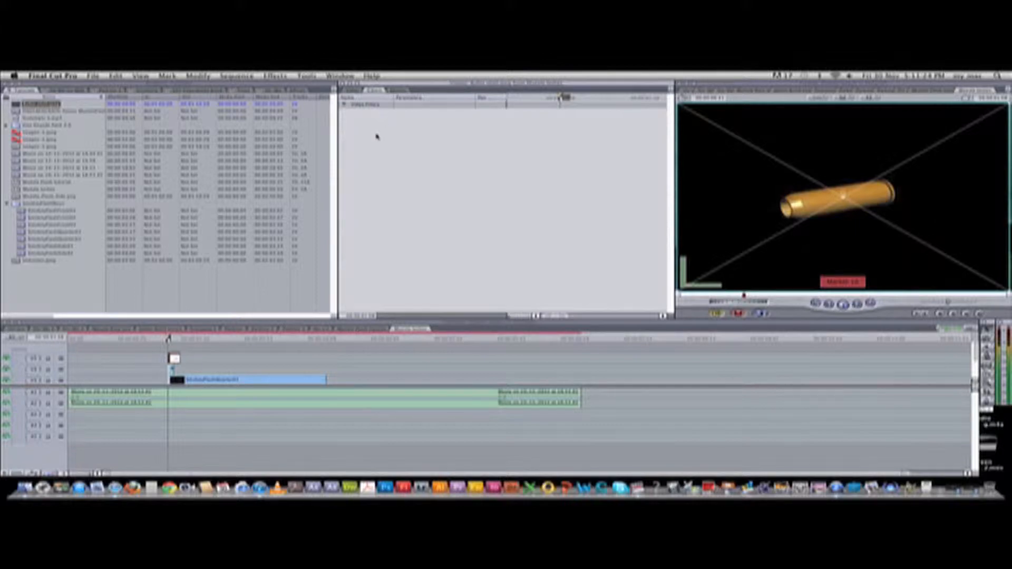
left_click(274, 76)
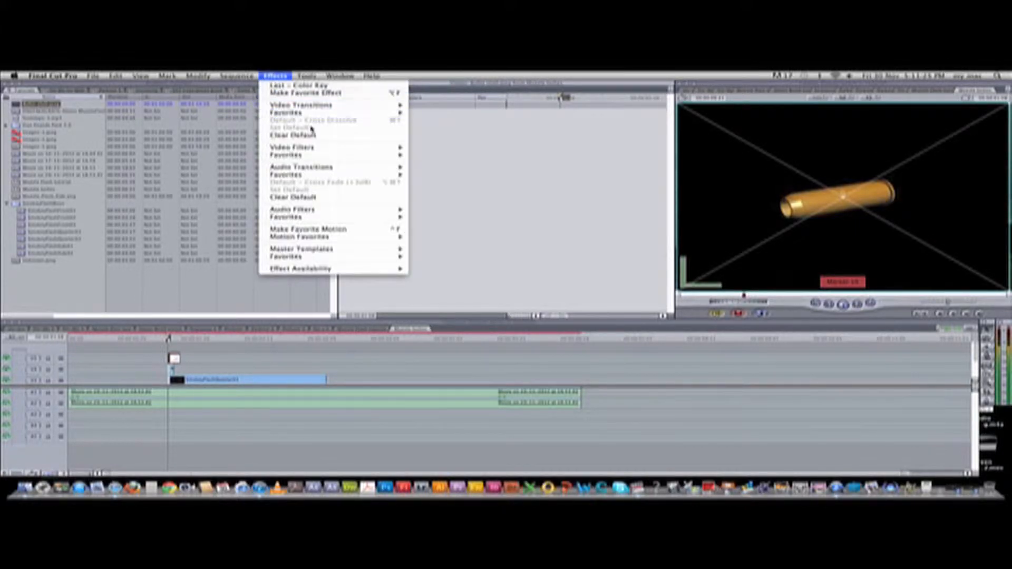
left_click(309, 89)
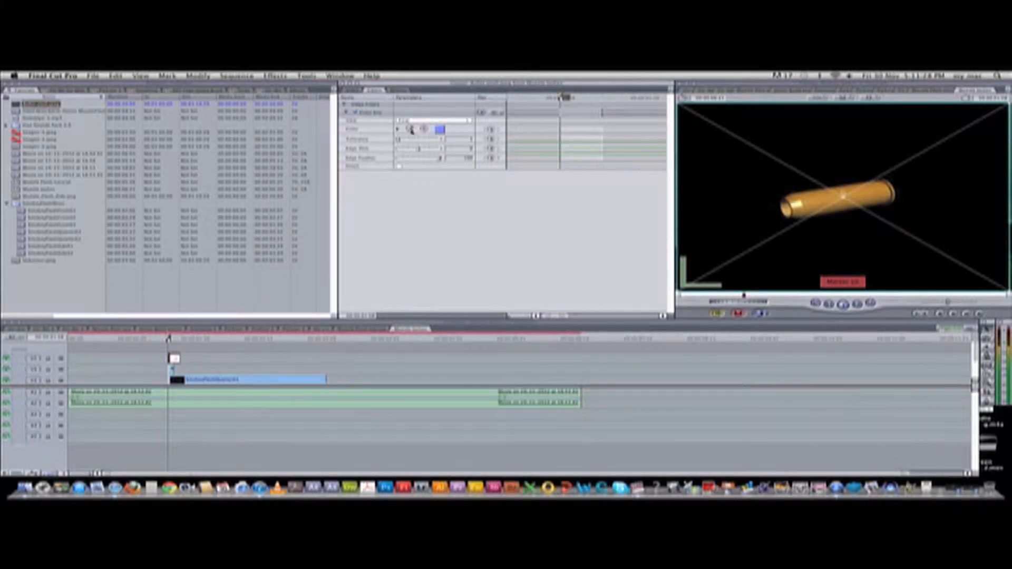
- Sample the shell image's dark background as the key colour and adjust the tolerance, edge thin and edge feather
left_click(410, 129)
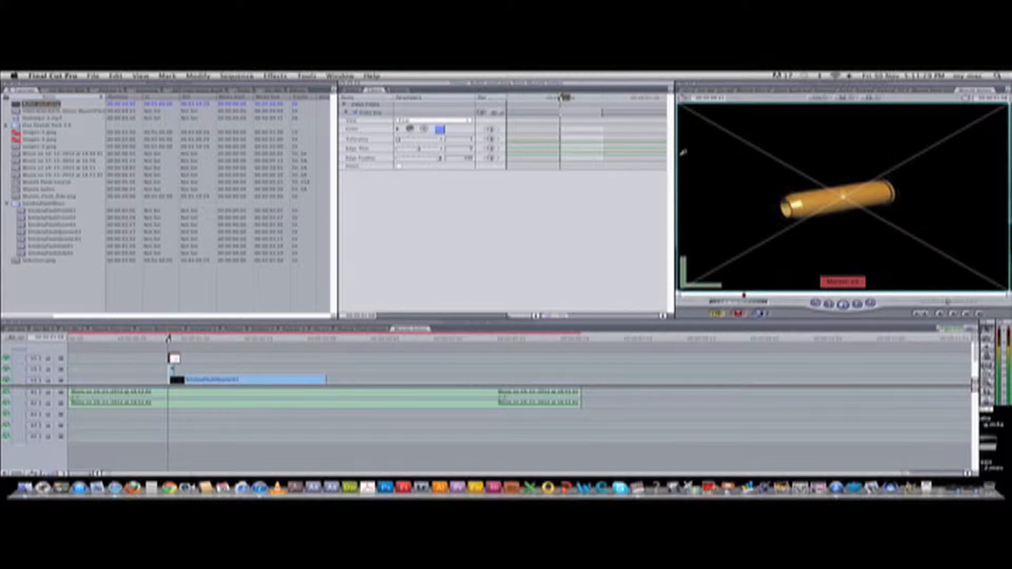
left_click(733, 156)
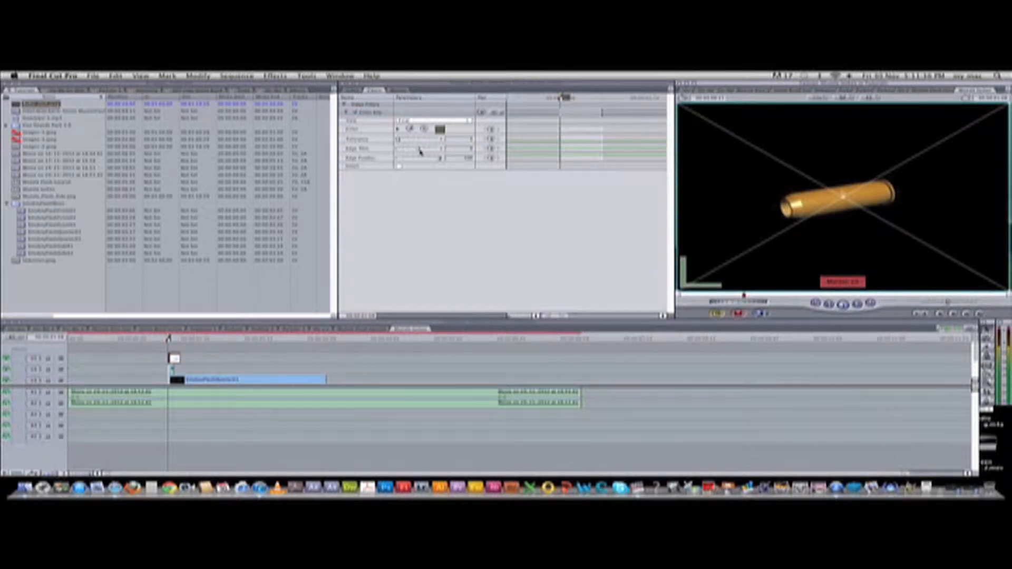
mouse_move(419, 150)
left_mouse_down()
mouse_move(381, 151)
mouse_move(411, 144)
left_mouse_up()
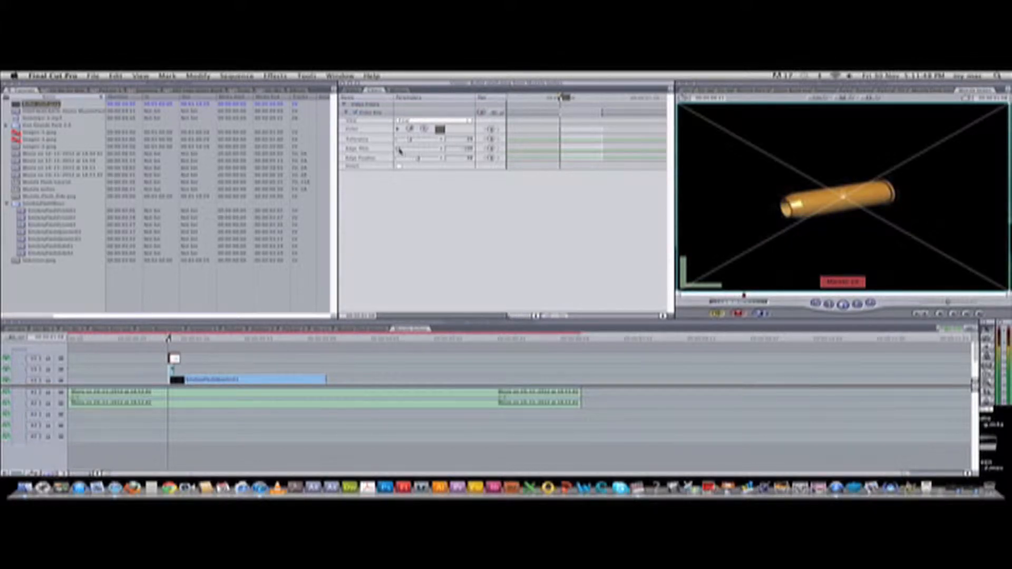
mouse_move(418, 161)
left_mouse_down()
mouse_move(403, 160)
mouse_move(423, 158)
left_mouse_up()
left_click_drag(410, 140, 414, 140)
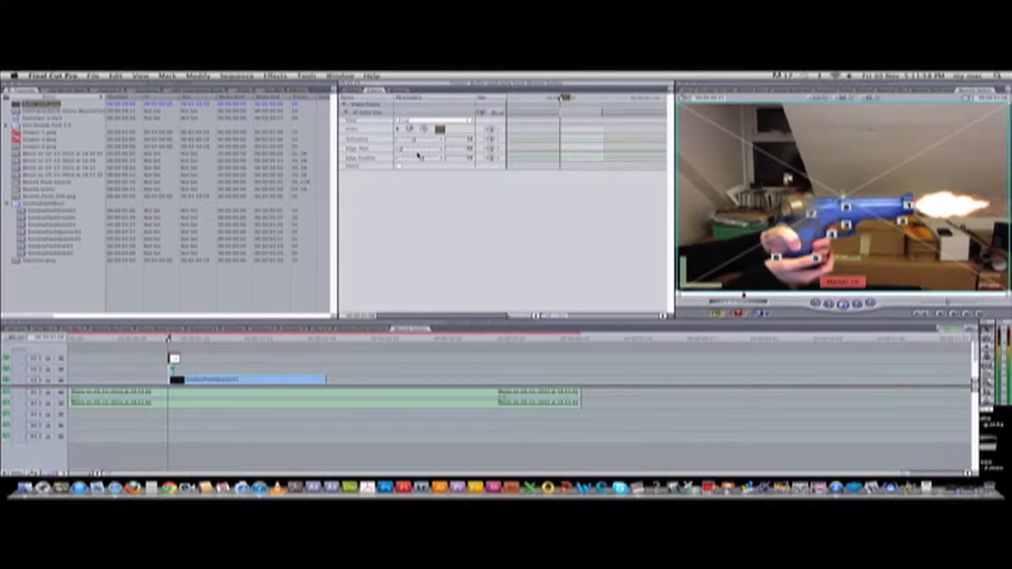
- Resample the key colour from the pure black area around the shell and readjust the tolerance, with edge thin at its minimum
left_click(410, 131)
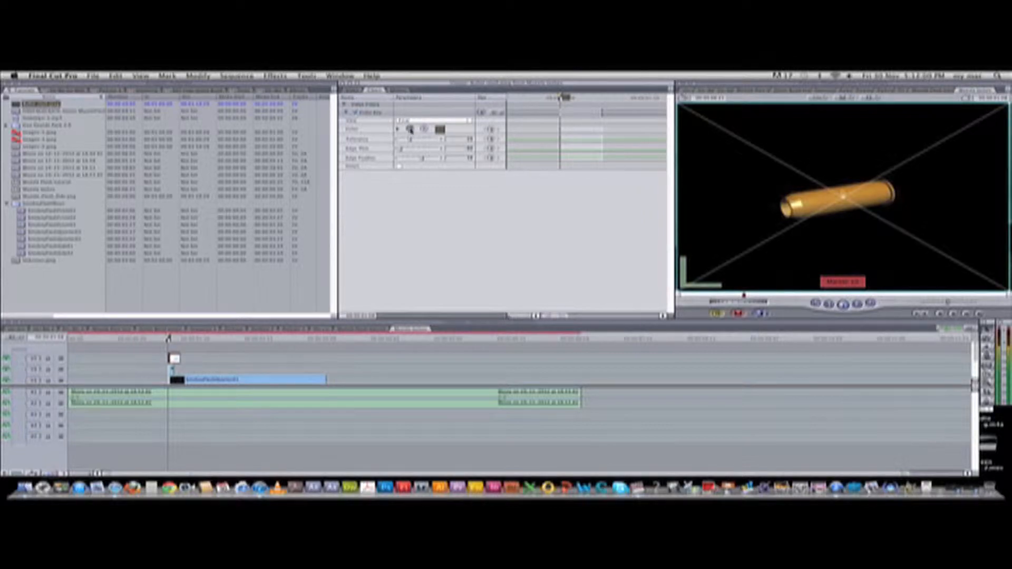
left_click(705, 149)
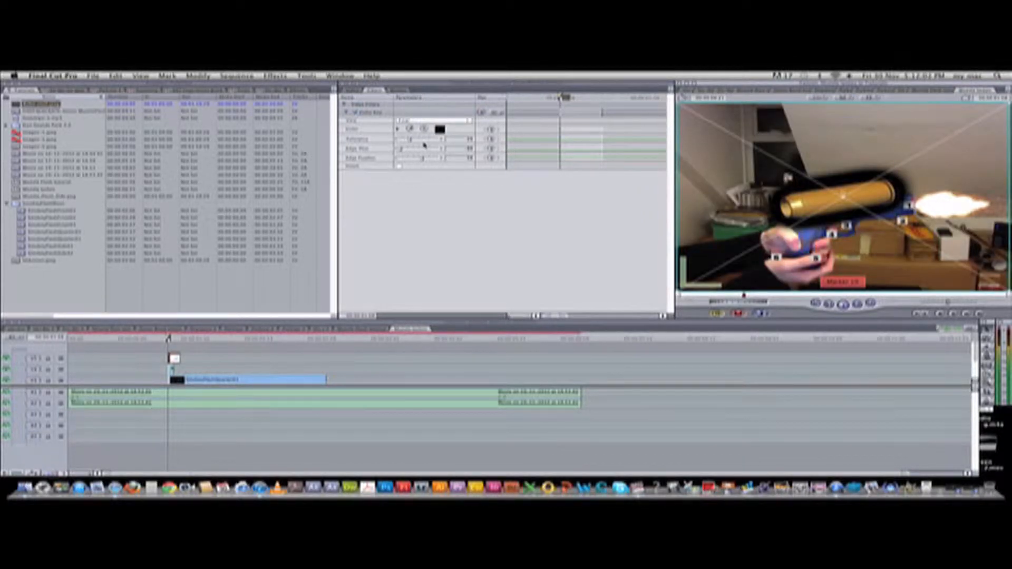
left_click_drag(410, 140, 441, 143)
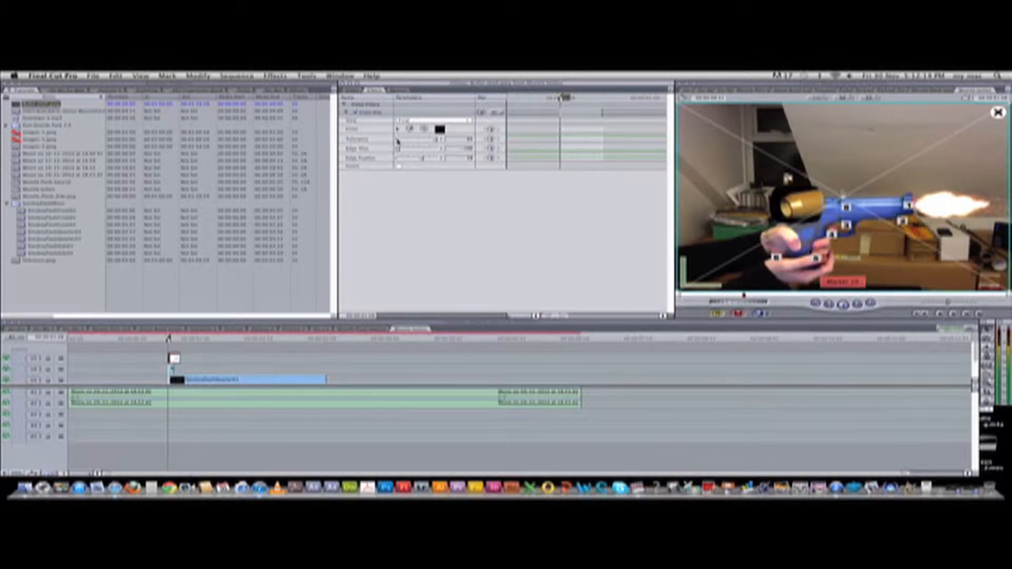
mouse_move(434, 140)
left_mouse_down()
mouse_move(407, 160)
mouse_move(429, 140)
mouse_move(418, 142)
left_mouse_up()
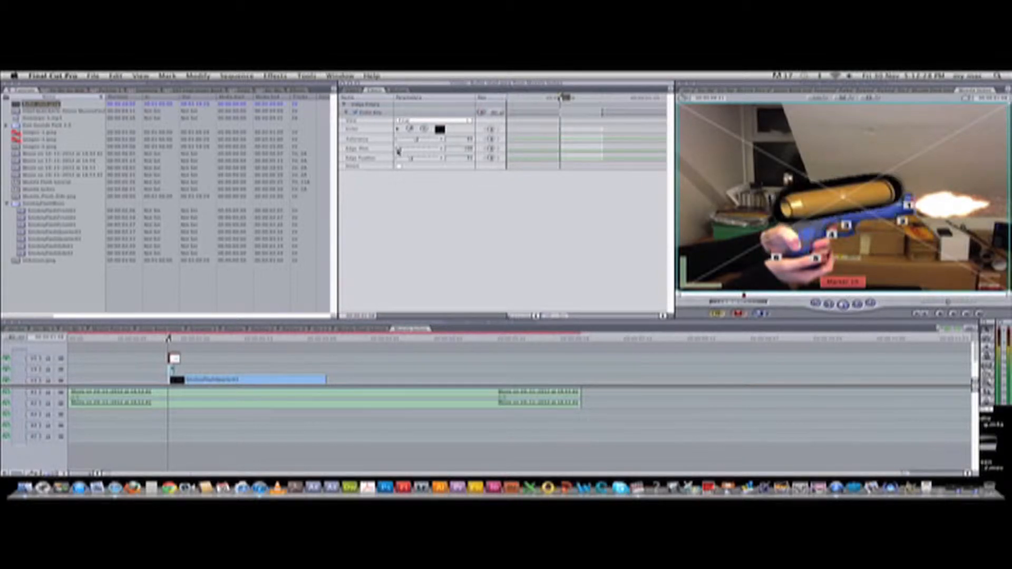
- Raise the Color Key tolerance in small increments and reduce the edge feather to tighten the dark halo around the shell
left_click_drag(419, 141, 422, 141)
left_click(443, 141)
left_click(442, 141)
left_click(443, 141)
left_click(442, 140)
left_click(442, 141)
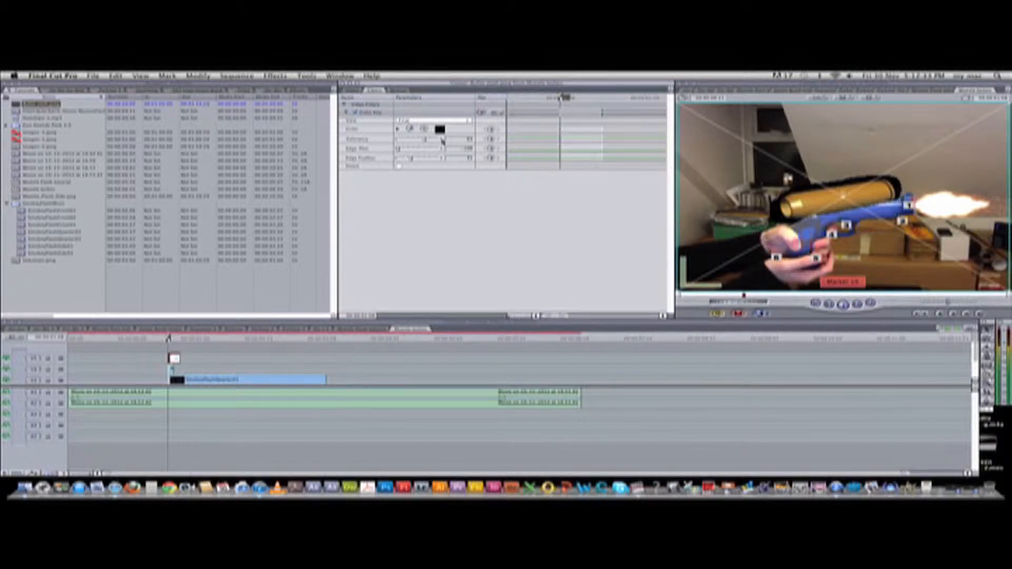
left_click_drag(411, 160, 407, 159)
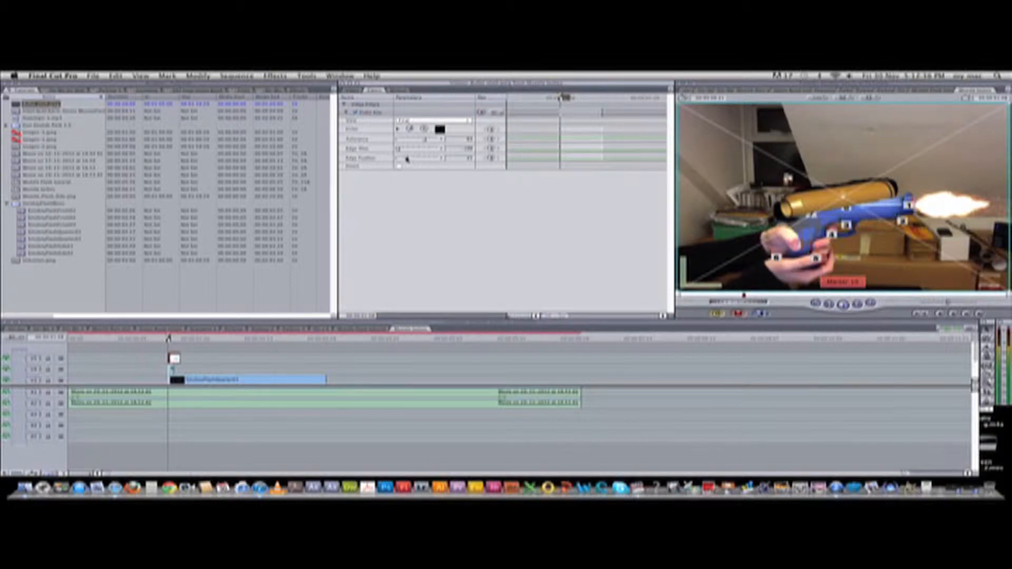
- Resample the black around the shell as the key colour, lower tolerance and edge thin, remove the edge feather, and fine-tune the tolerance
left_click_drag(409, 160, 398, 152)
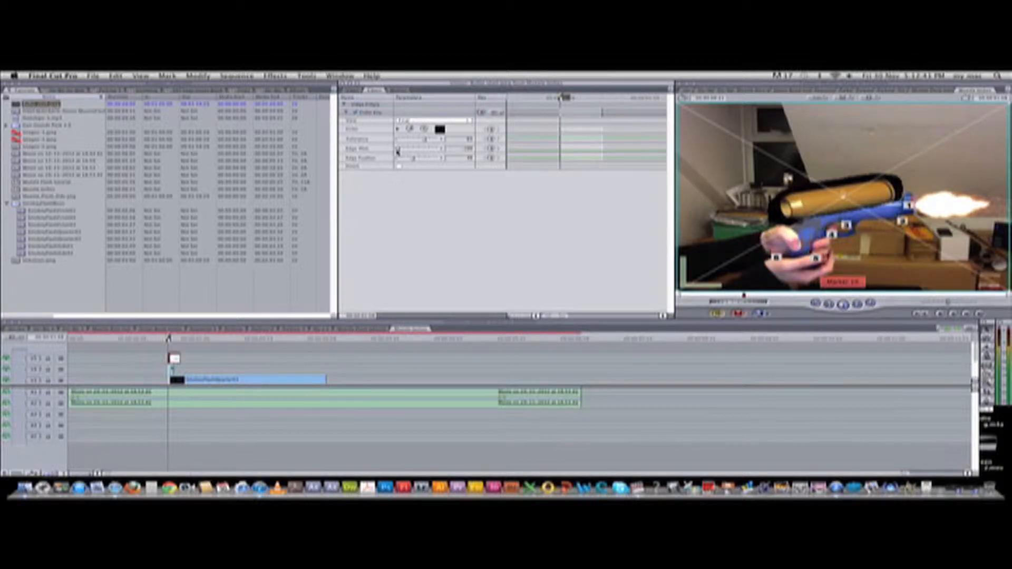
left_click(409, 130)
left_click(808, 190)
left_click_drag(425, 140, 405, 149)
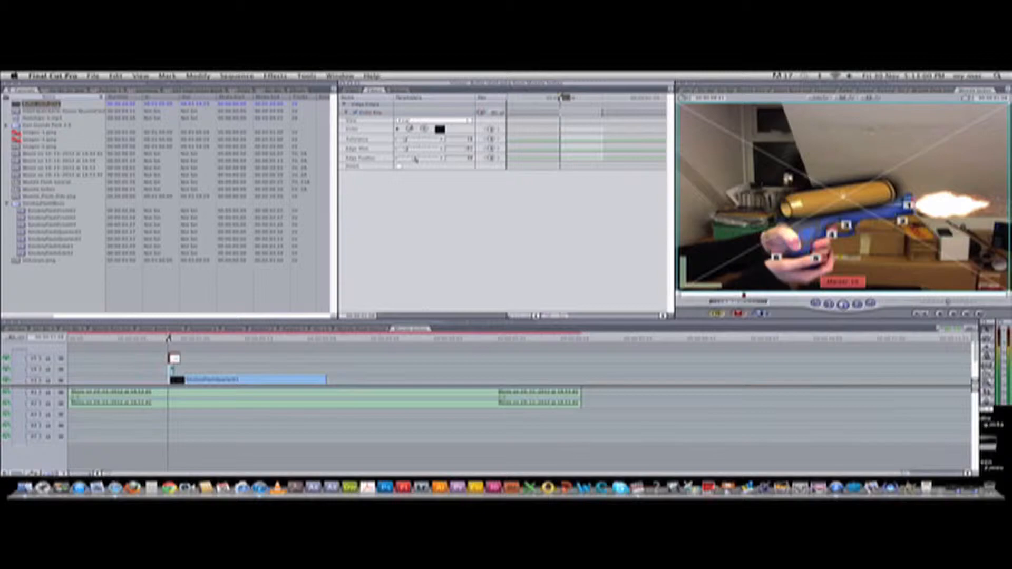
left_click_drag(406, 160, 387, 161)
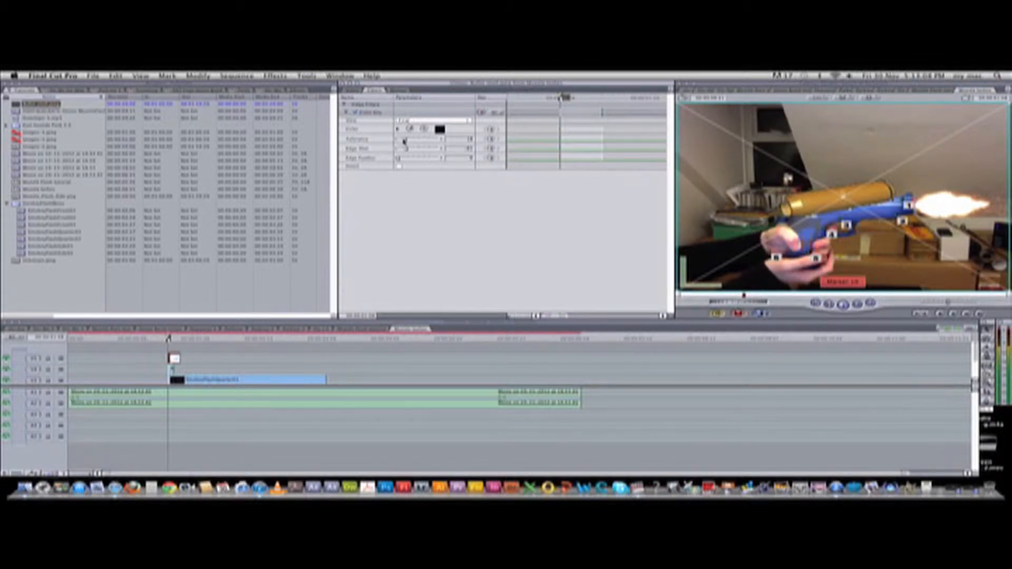
left_click_drag(411, 141, 411, 141)
- Scale the bullet shell image down and place it over the gun's slide at the muzzle flash frame
left_click_drag(720, 176, 733, 184)
left_click_drag(689, 110, 825, 199)
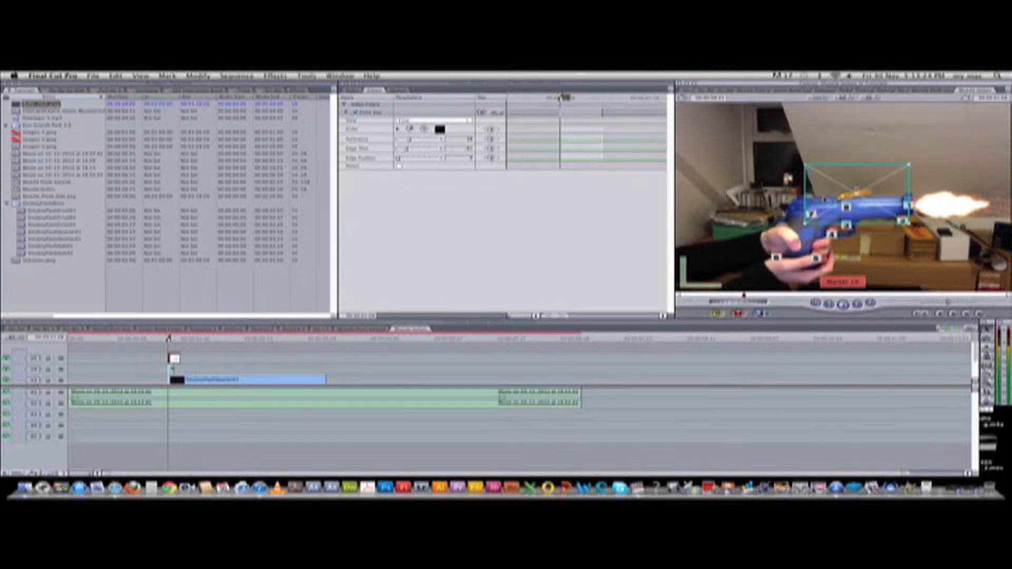
left_click_drag(806, 164, 812, 168)
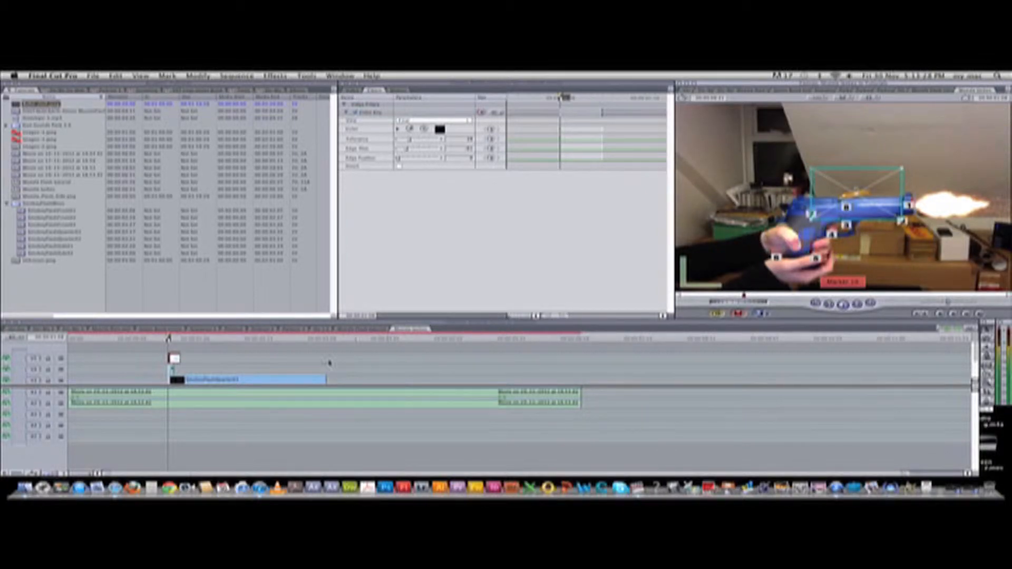
left_click(171, 339)
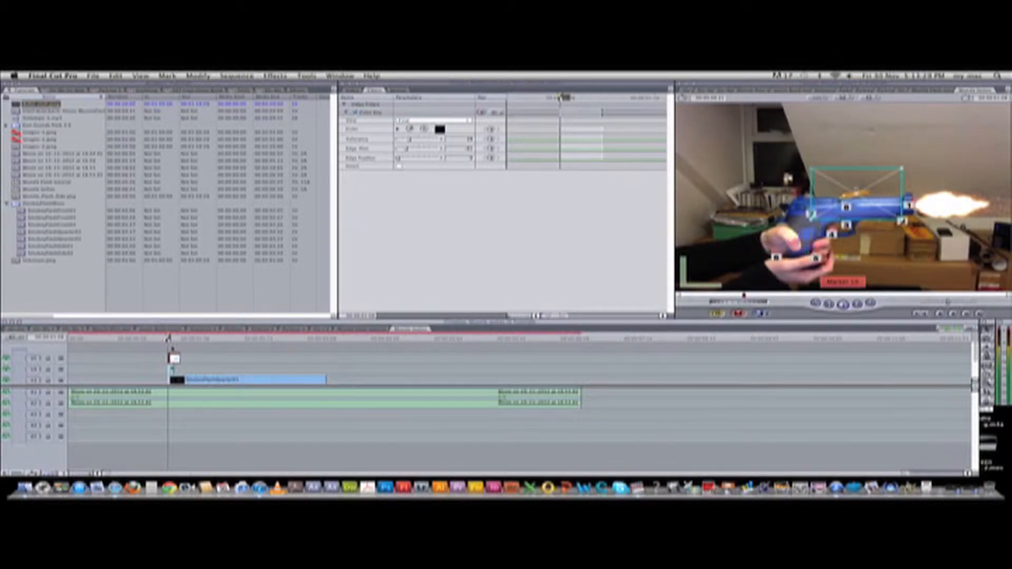
scroll(190, 367, "down", 2)
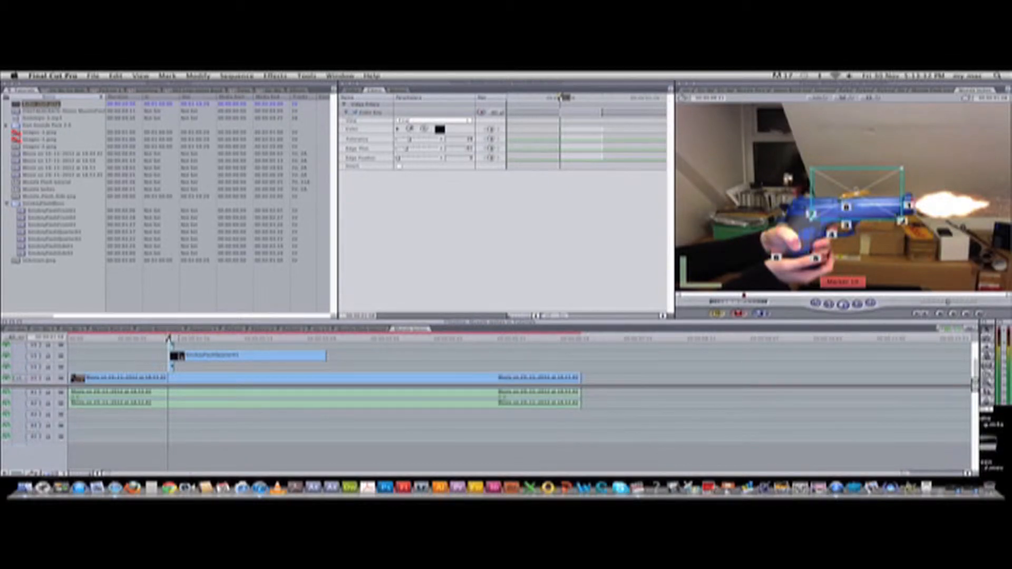
scroll(174, 359, "up", 2)
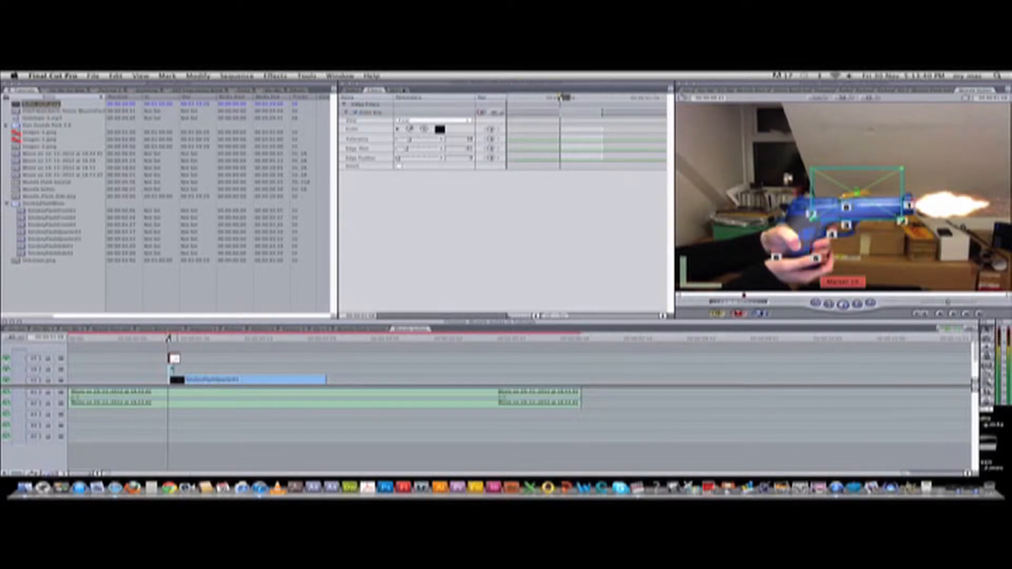
- Keyframe the shell's motion so that by its last frame it has rotated and flown past the picture's upper-left edge
left_click(402, 90)
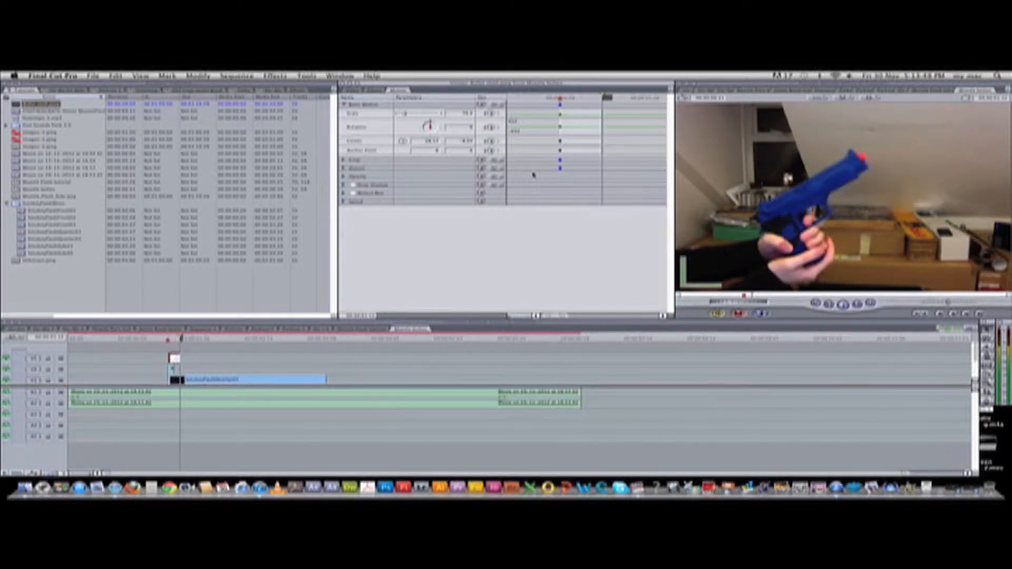
key("Left")
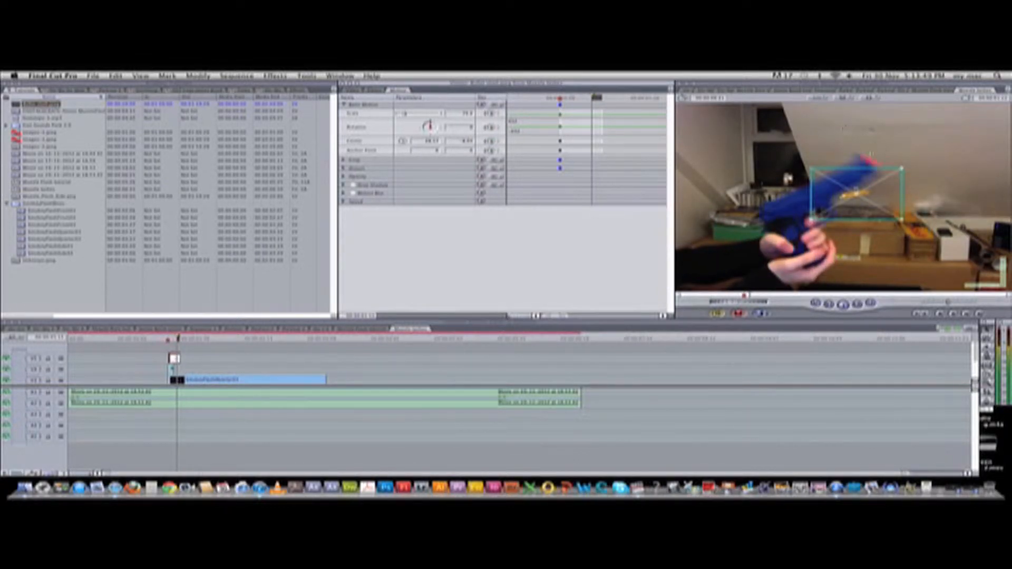
left_click_drag(864, 168, 816, 206)
left_click_drag(824, 216, 694, 159)
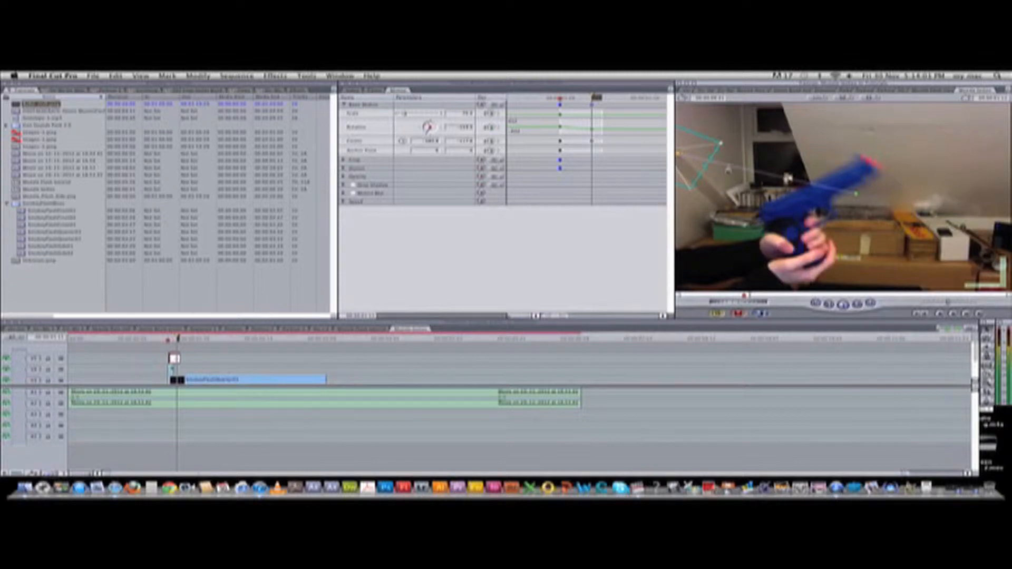
- Add a point to the shell's motion path, bend the path upward into an arc, and fine-tune the shell's end position
left_click(790, 179)
left_click_drag(789, 179, 793, 172)
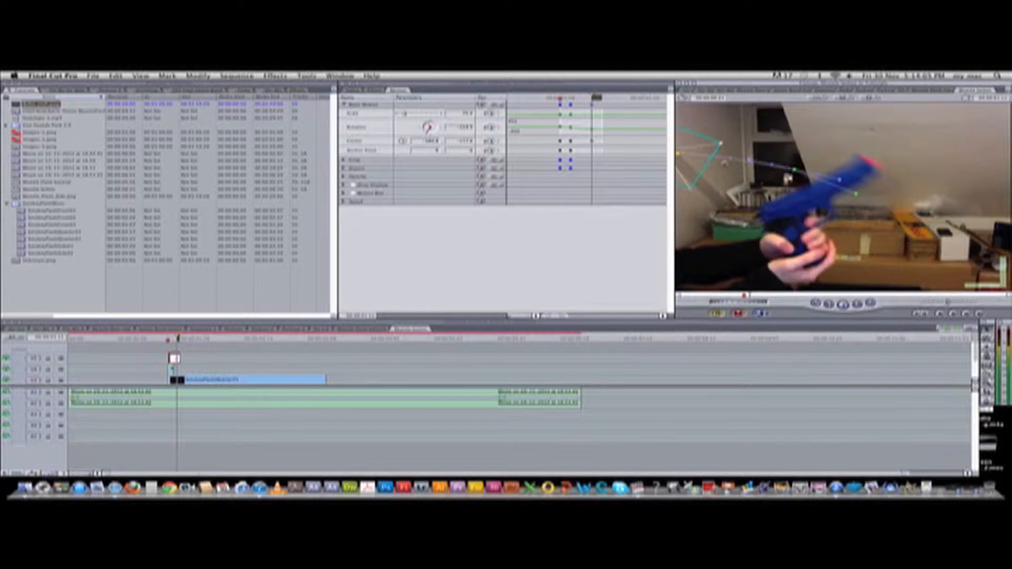
left_click_drag(693, 157, 690, 158)
left_click_drag(693, 157, 696, 154)
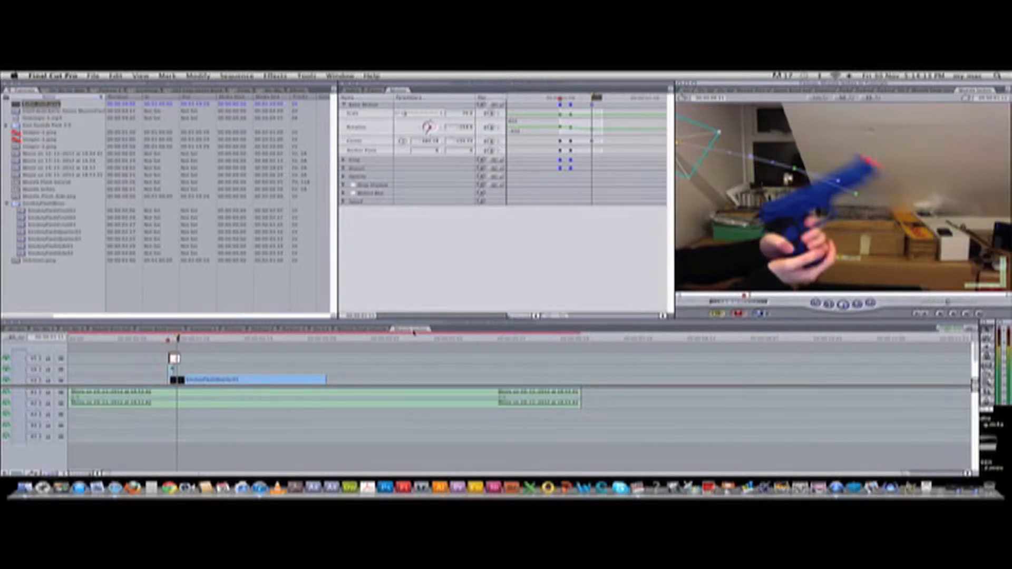
- Return to the frame before the gunshot, deselect the shell clip and render the sequence
key("Left")
key("Left")
key("Left")
key("Left")
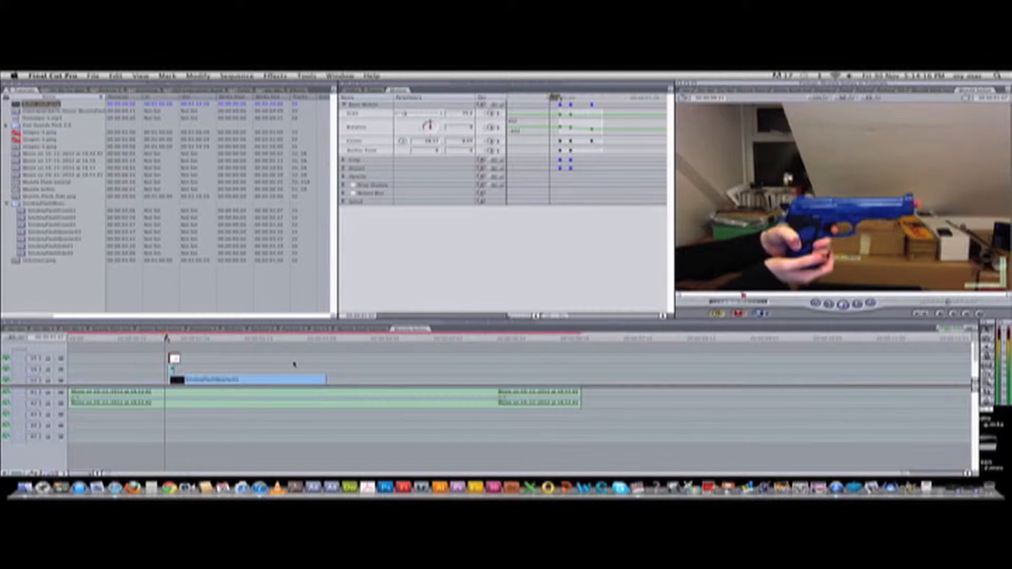
left_click(205, 350)
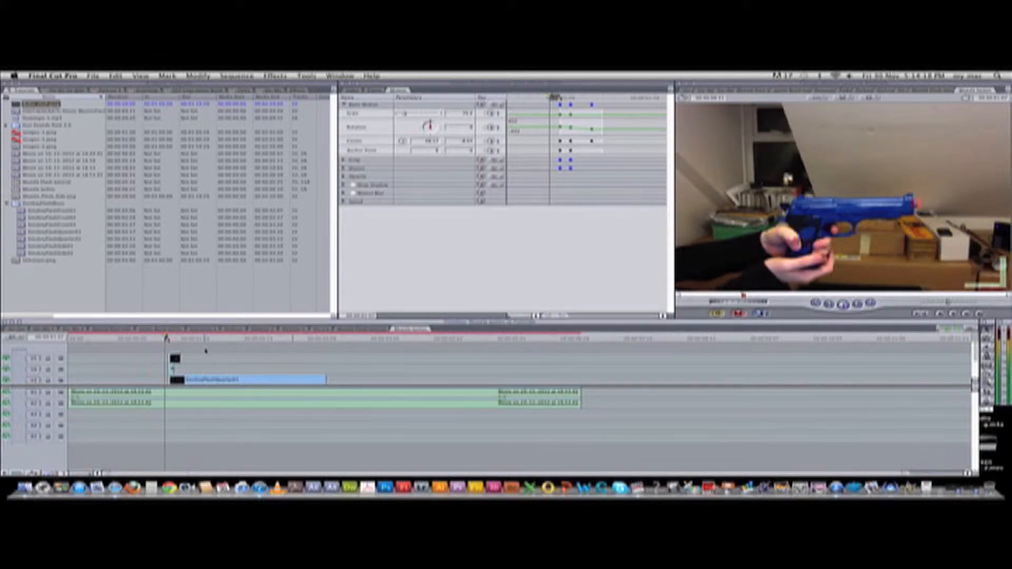
key("alt+r")
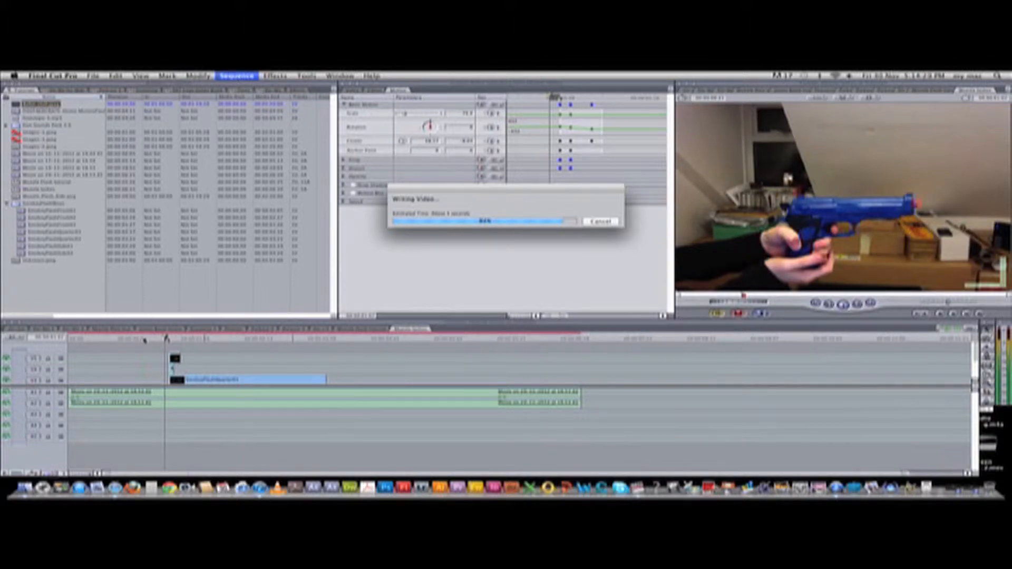
- Play back the gunshot several times to review the shell ejection
left_click(142, 340)
key("space")
left_click(152, 339)
key("space")
key("space")
left_click(168, 339)
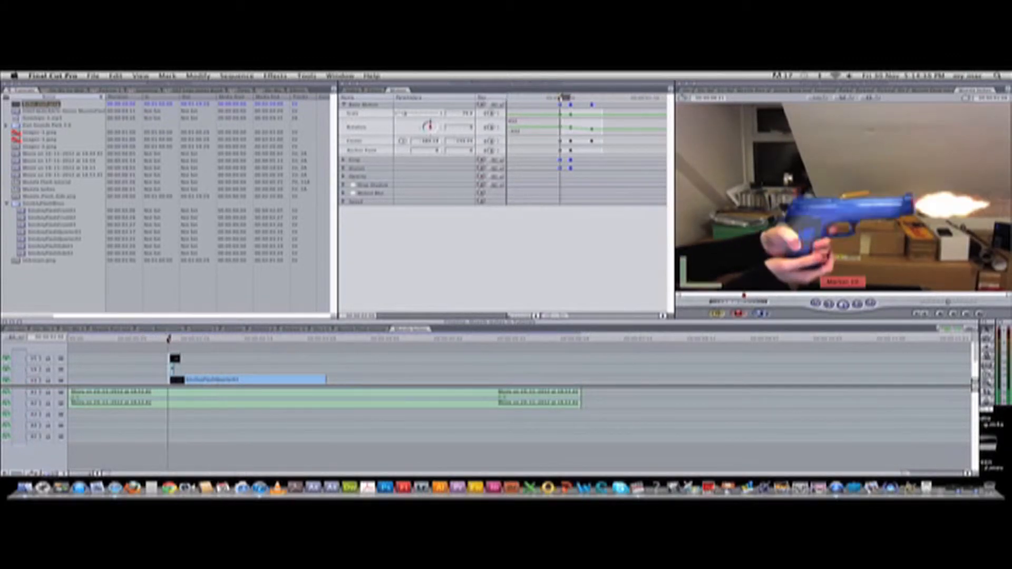
key("space")
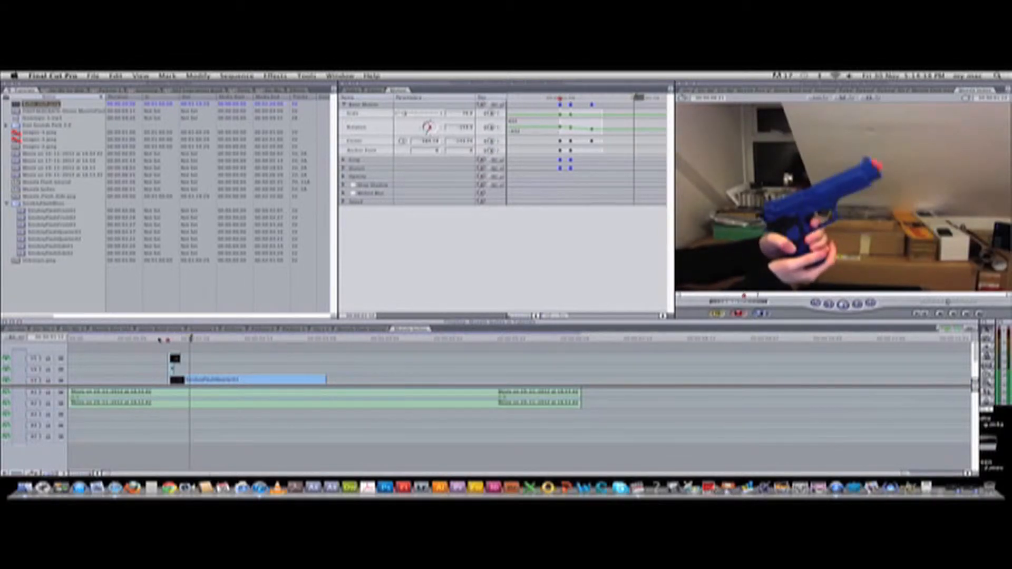
left_click(168, 339)
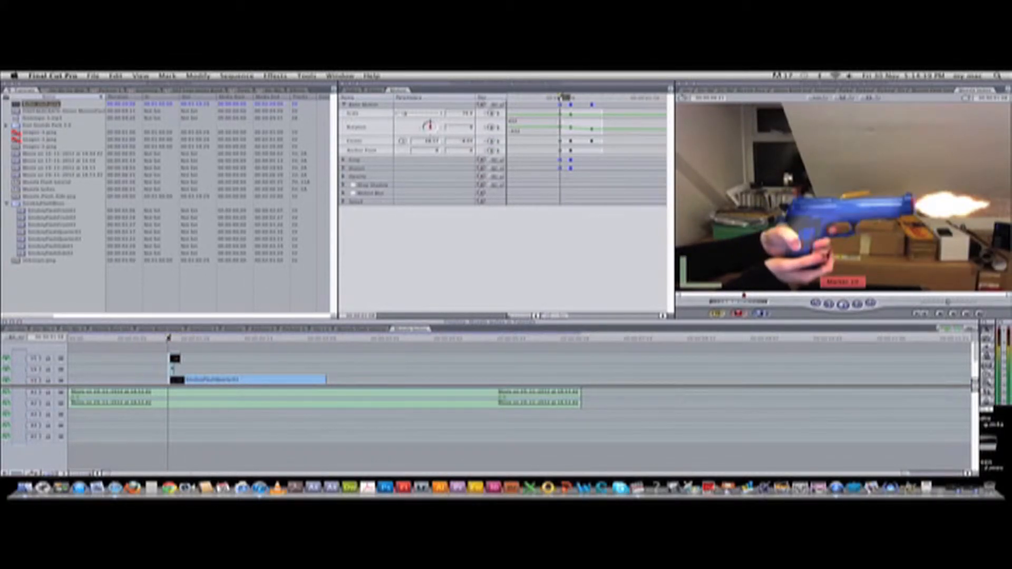
key("space")
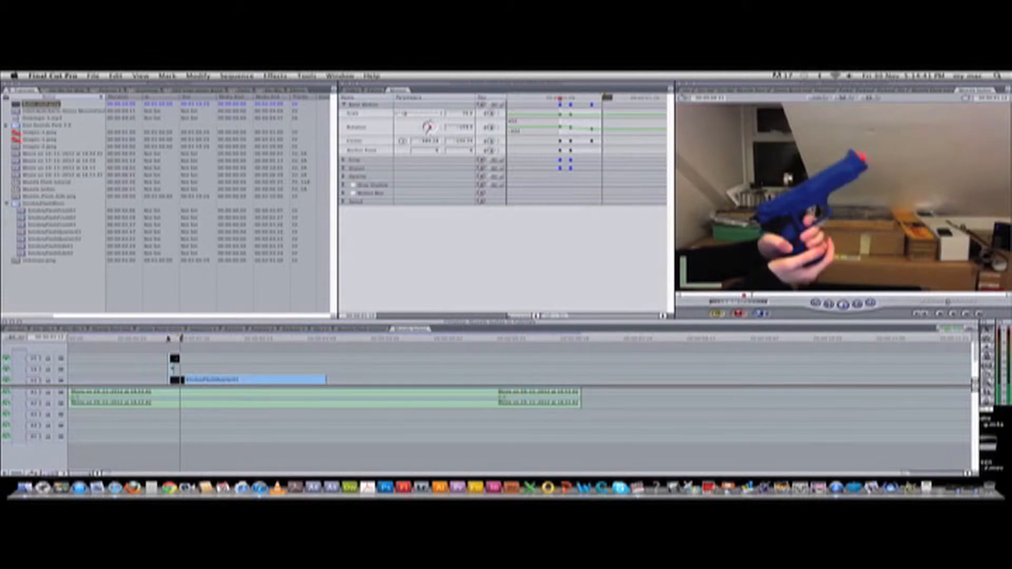
- Examine the shell's position and rotation frame by frame during the ejection
key("Left")
key("Left")
key("Left")
key("Right")
key("Right")
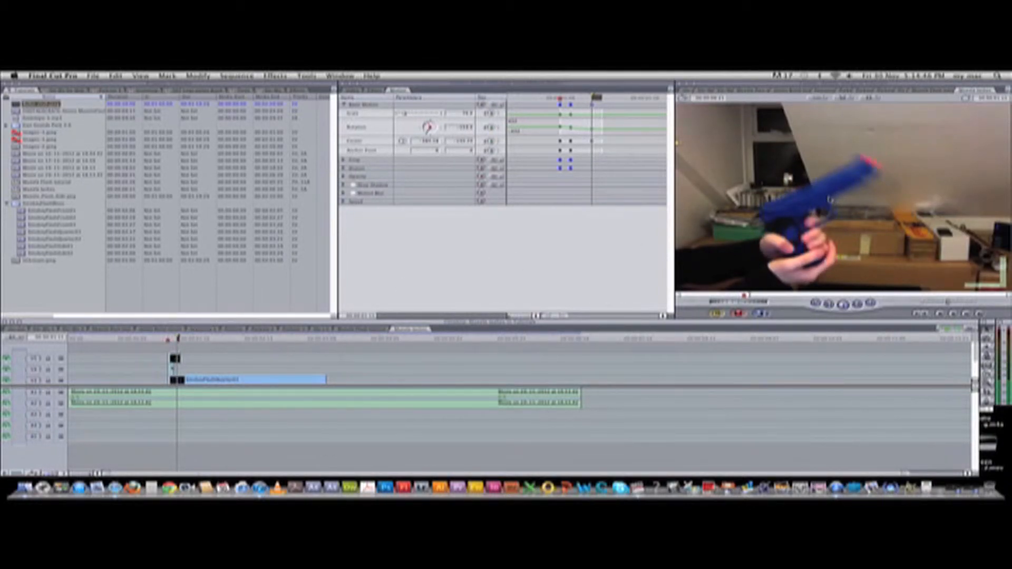
key("Left")
key("Left")
key("Right")
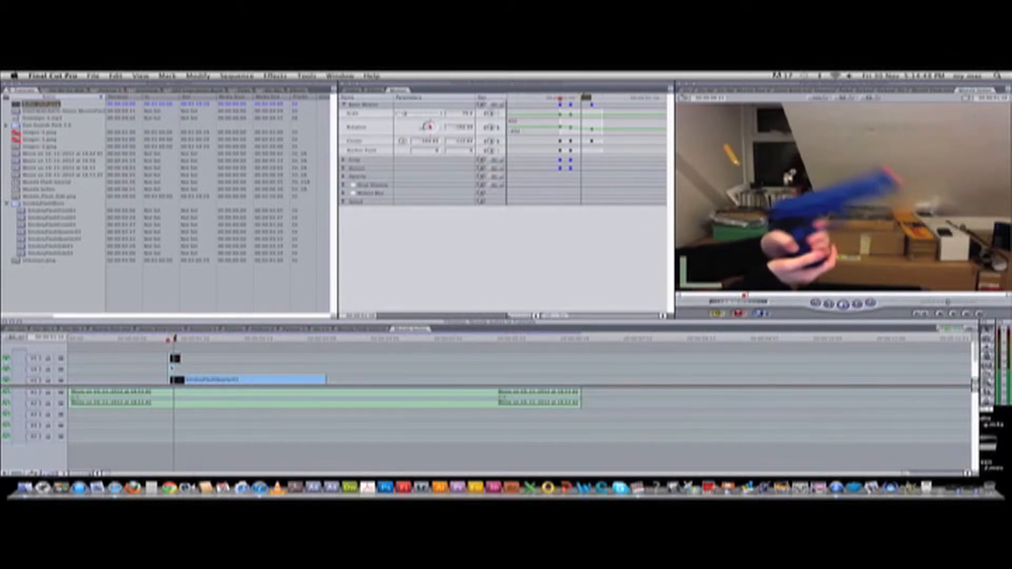
key("Right")
key("Left")
key("Left")
key("Left")
key("Right")
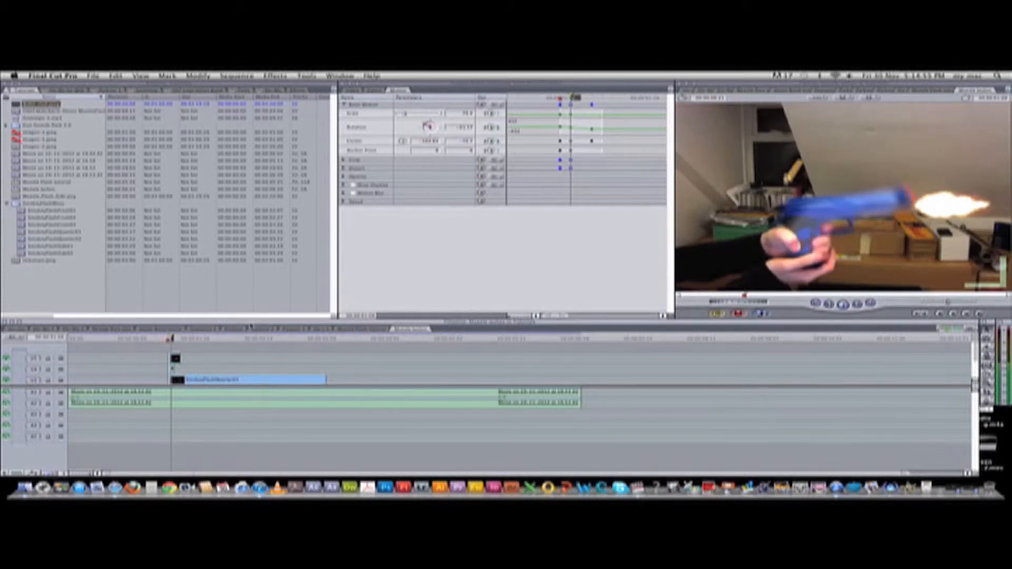
- Enable motion blur on the shell clip, choose the highest sample count and lower the blur percentage
double_click(175, 359)
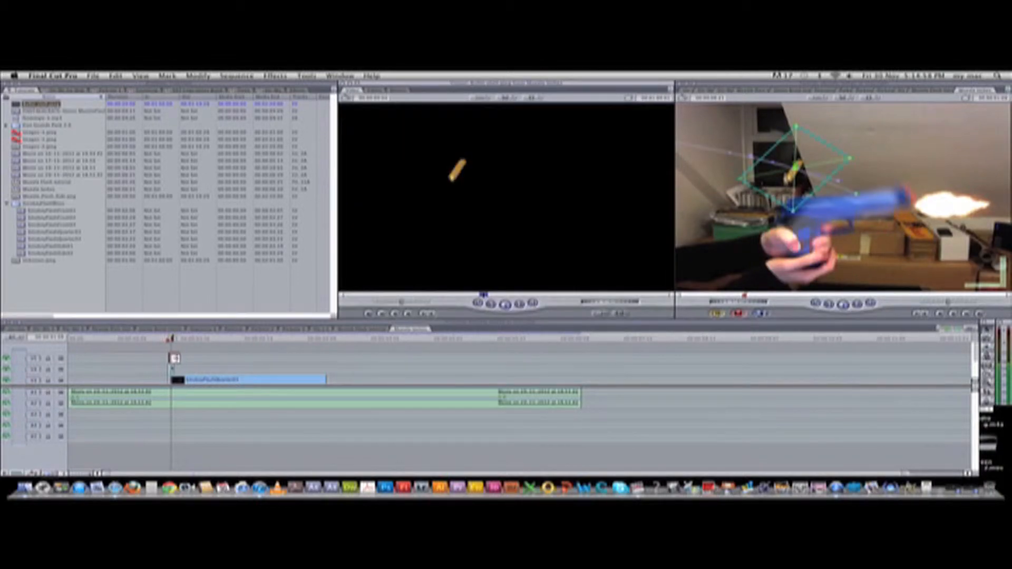
left_click(381, 91)
left_click(394, 93)
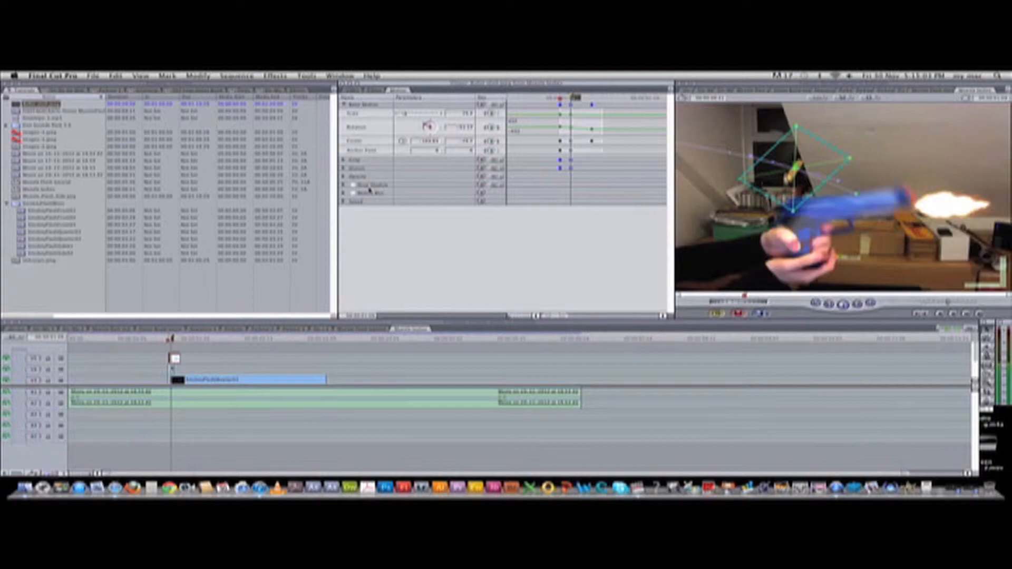
left_click(346, 194)
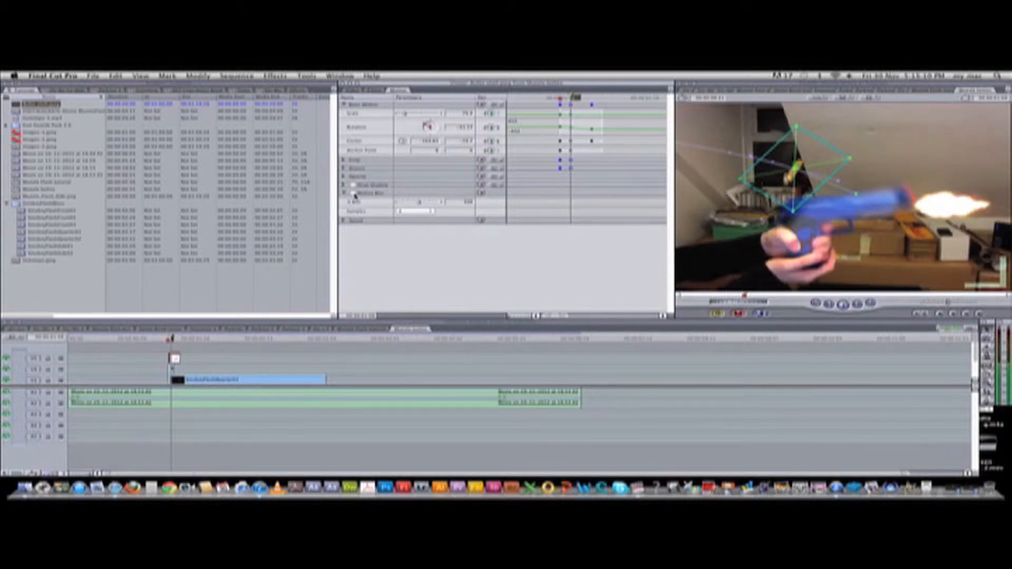
left_click(354, 194)
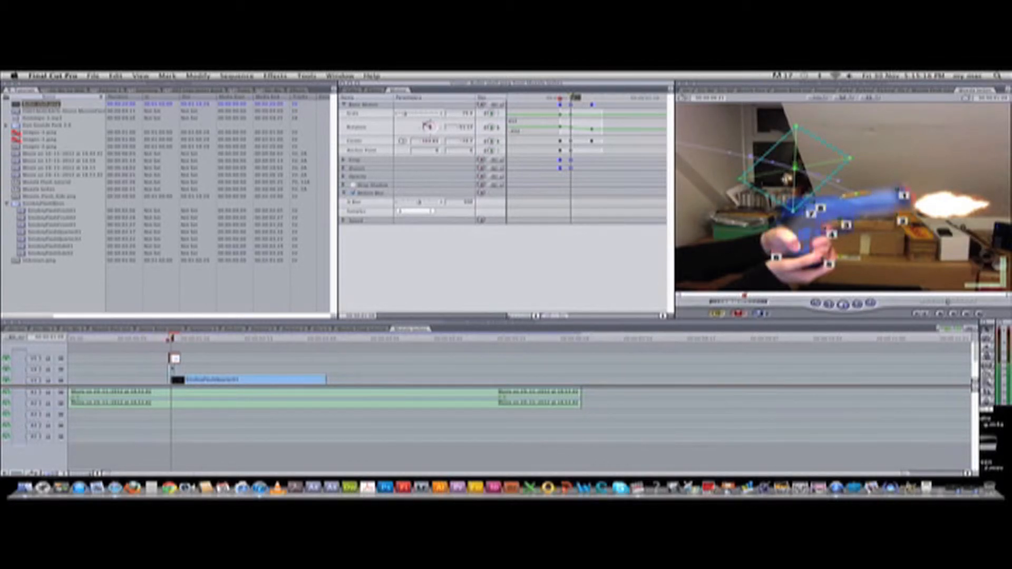
left_click(427, 211)
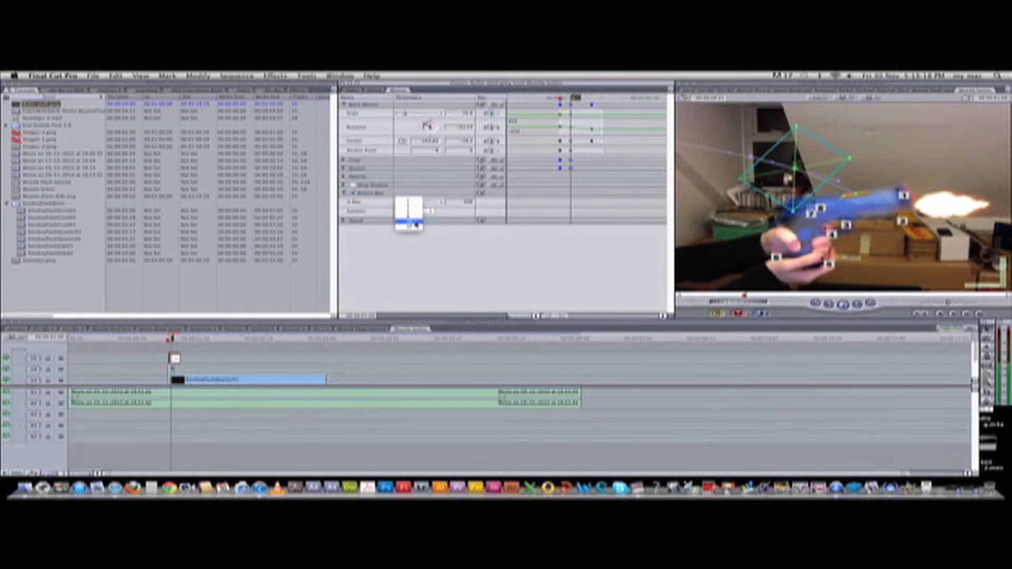
left_click(414, 227)
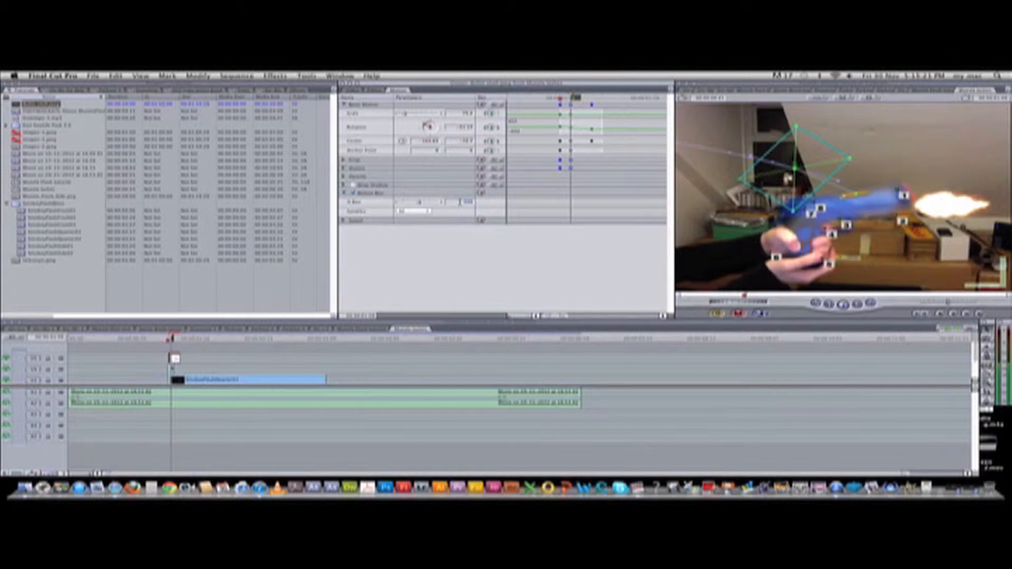
type("8")
key("Return")
- Examine the motion blur on the shell frame by frame through its flight
key("Left")
key("Right")
key("Right")
key("Right")
key("Right")
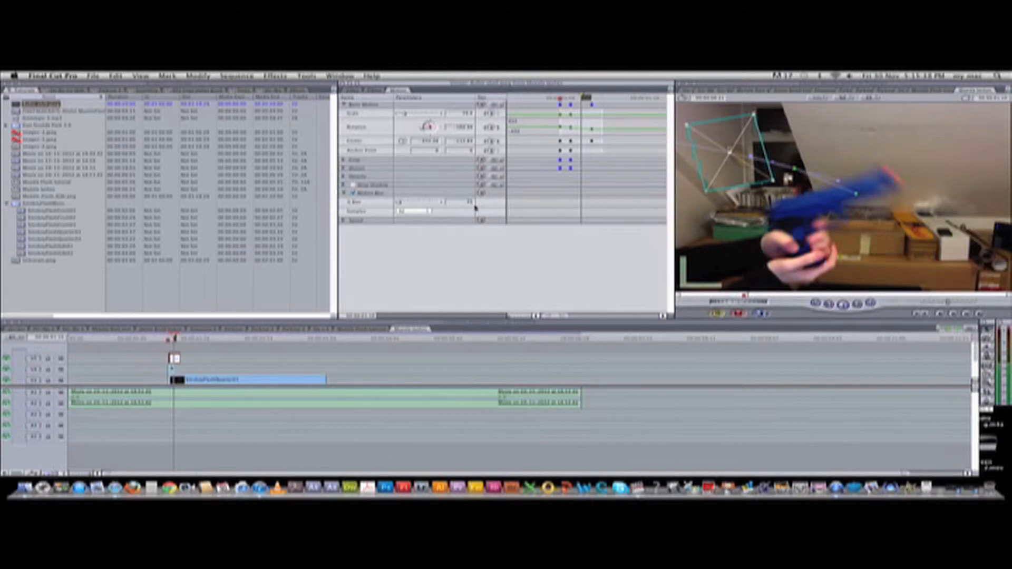
key("Left")
key("Left")
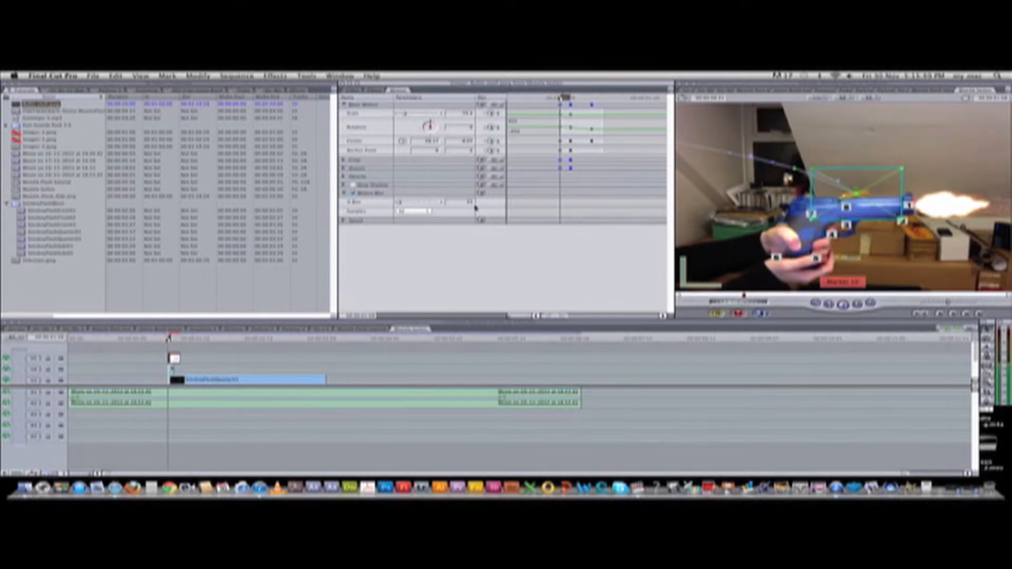
key("Right")
key("Right")
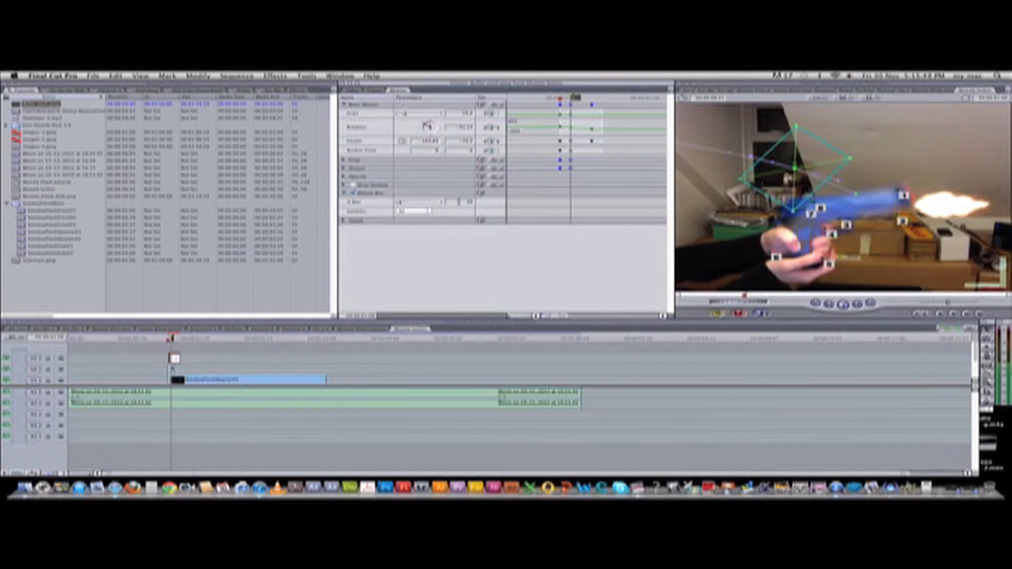
- Check the blurred shell on its own at the muzzle flash frame and turn off its motion blur
left_click(353, 90)
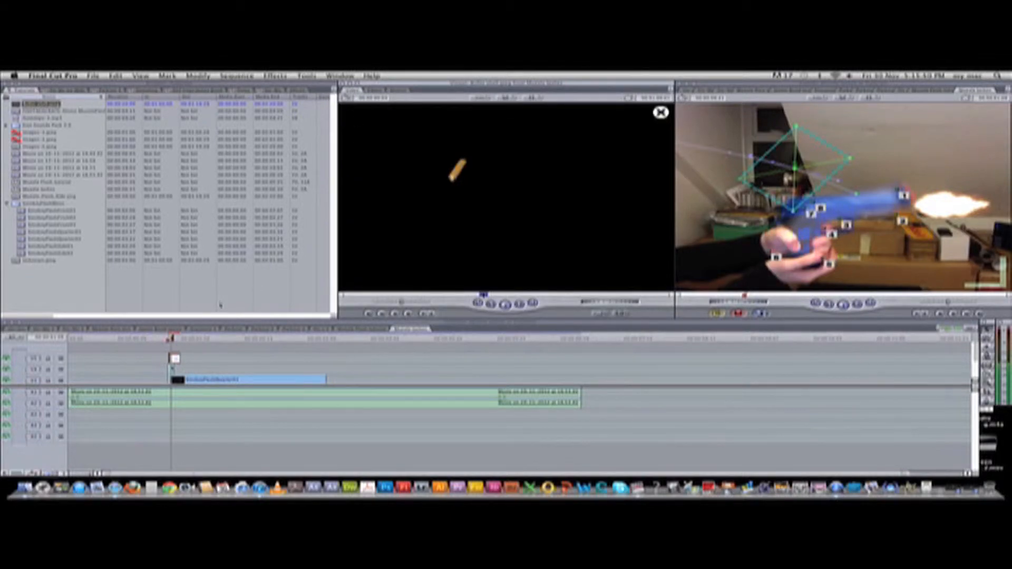
key("Left")
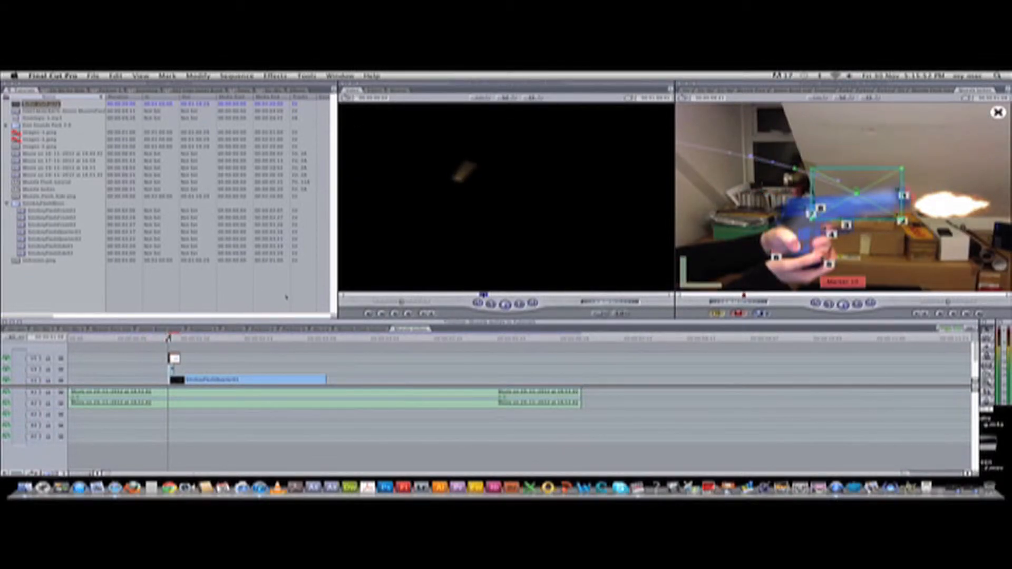
left_click(399, 90)
left_click(352, 193)
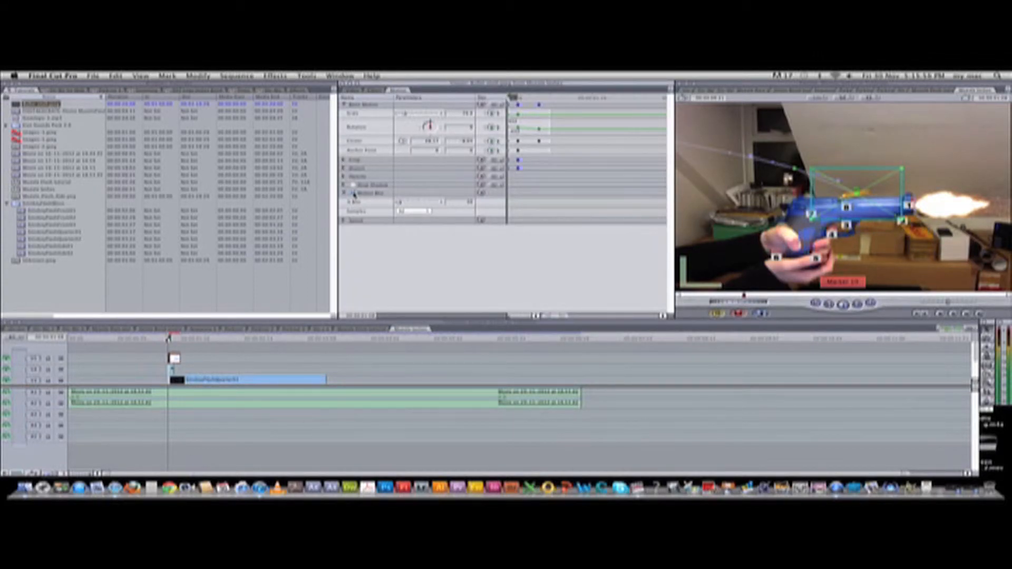
- Render the composited shell clip at the muzzle flash frame
left_click(351, 90)
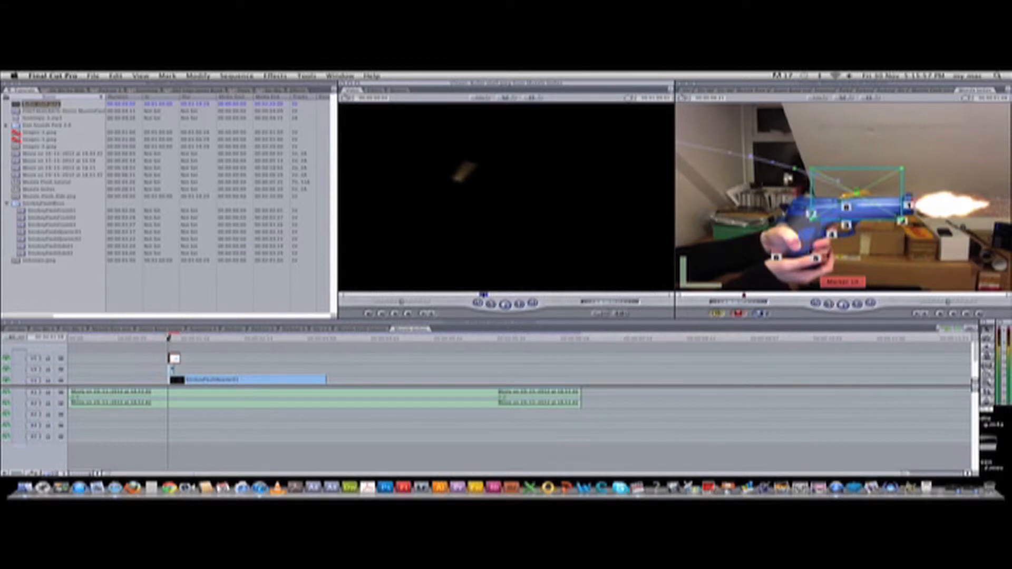
left_click(165, 338)
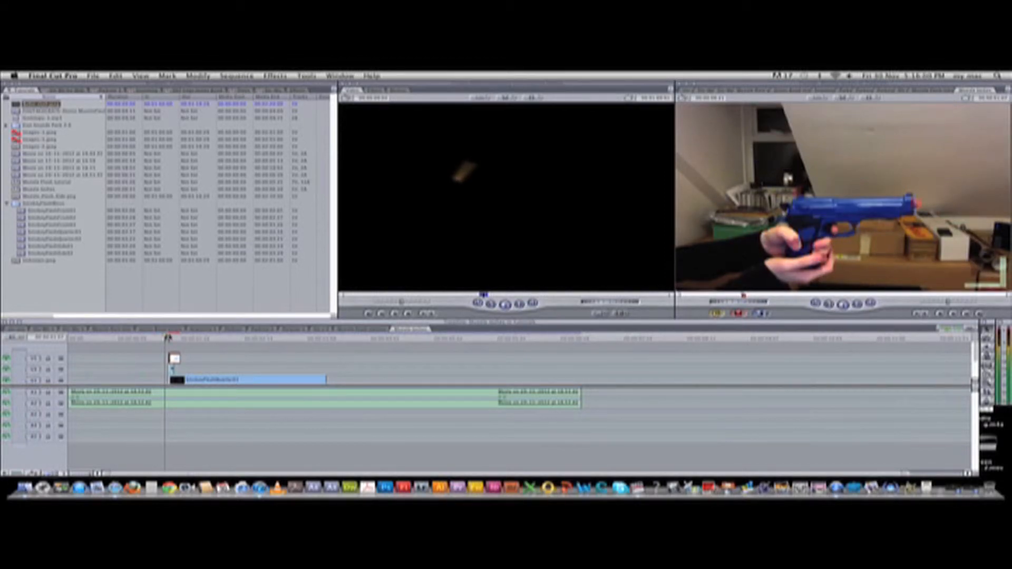
left_click(169, 338)
key("super+r")
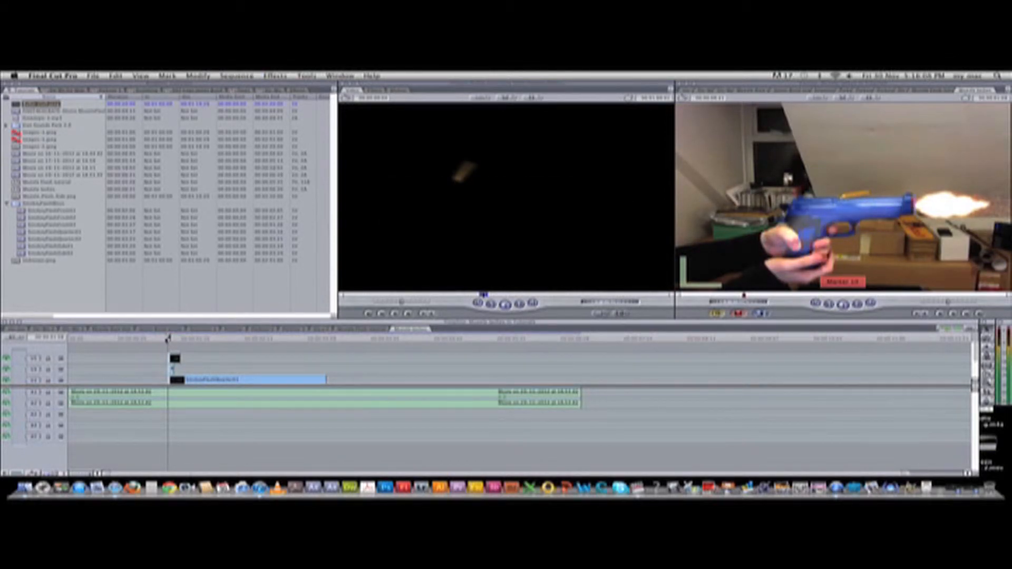
- Play back the rendered gunshot several times to check the flash and shell ejection, finishing on the muzzle flash frame
left_click(153, 341)
key("space")
left_click(156, 340)
key("space")
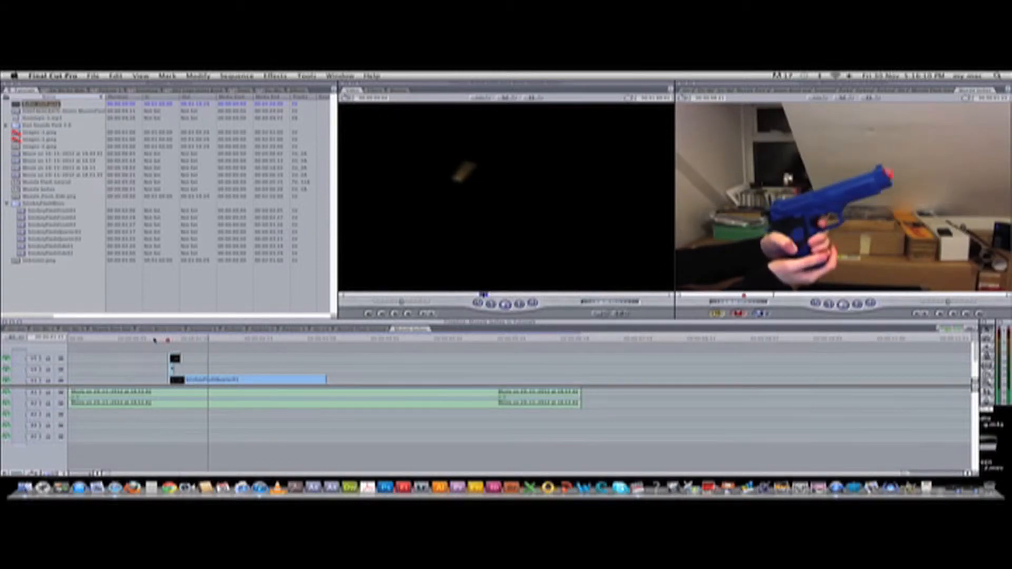
left_click(153, 340)
key("space")
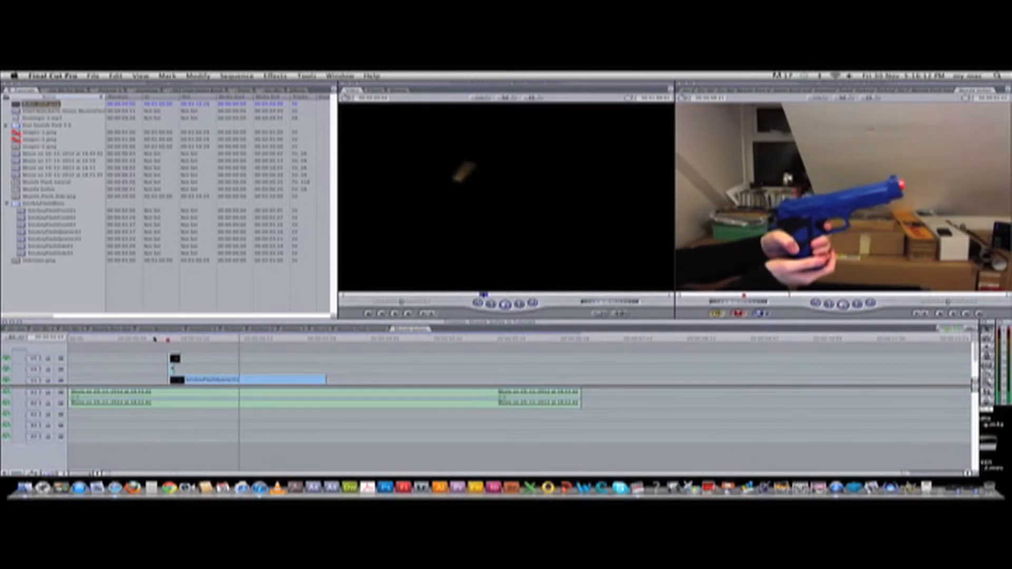
key("space")
left_click_drag(160, 340, 132, 340)
key("space")
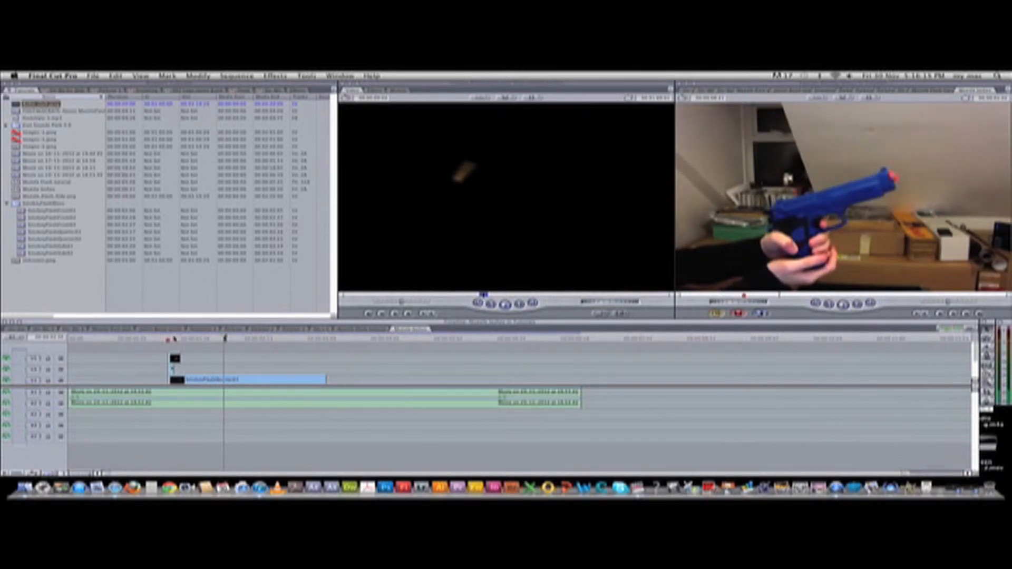
left_click(168, 339)
scroll(163, 364, "down", 3)
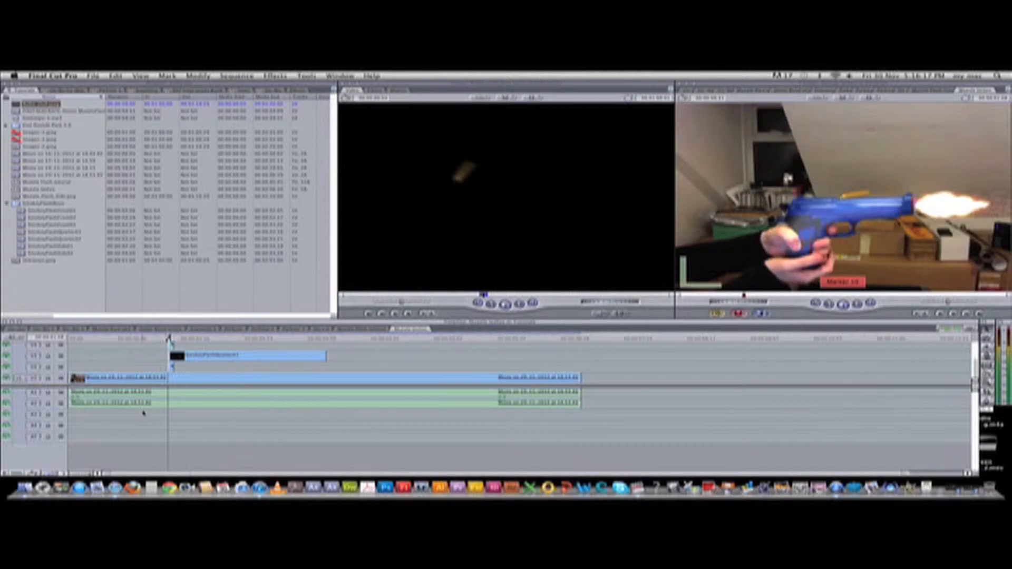
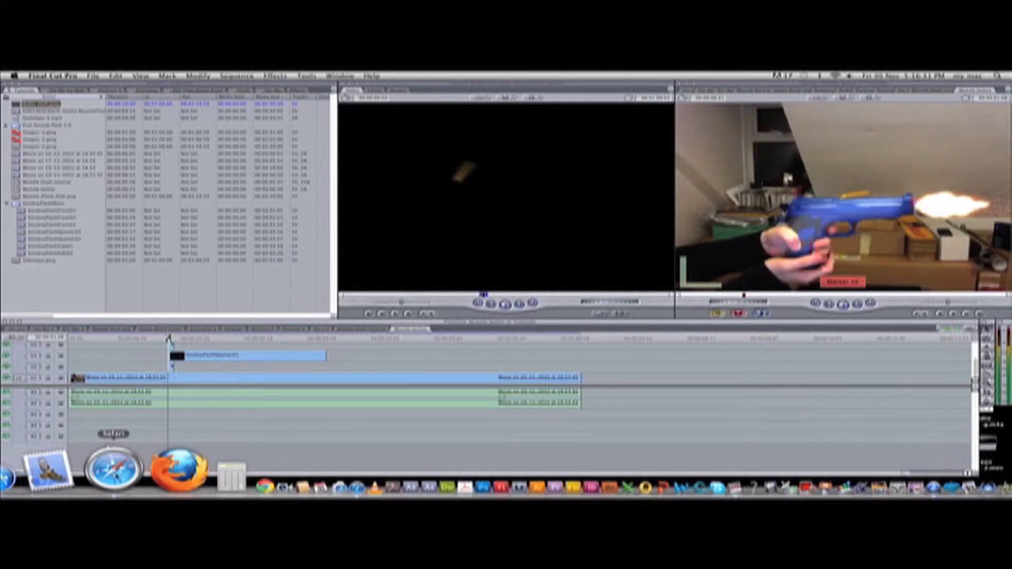
- Switch to Safari, look over the free sound packs on sweetsoundeffects.com, and return to Final Cut Pro
left_click(113, 467)
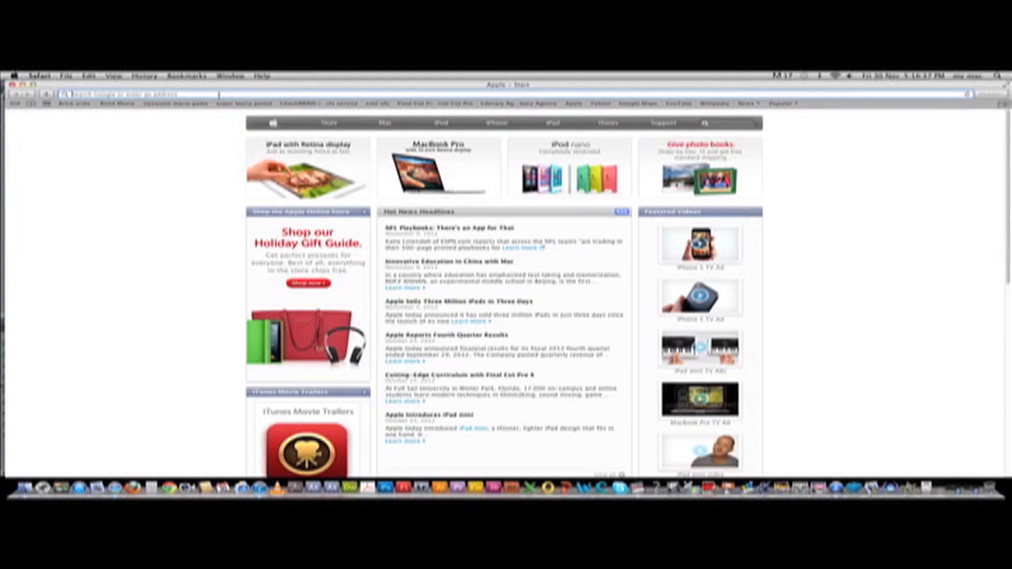
type("soundsoundeffects.com")
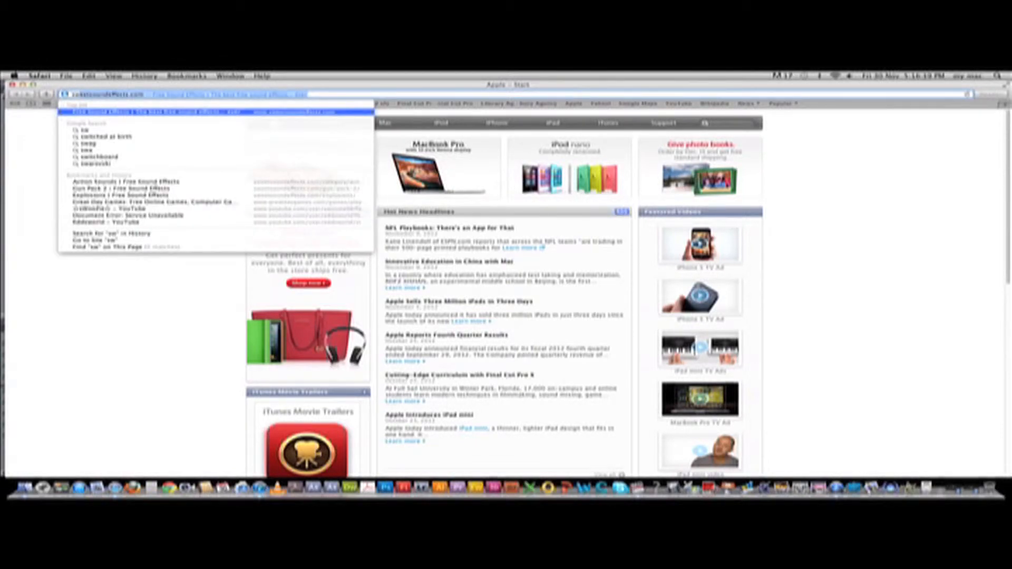
key("Return")
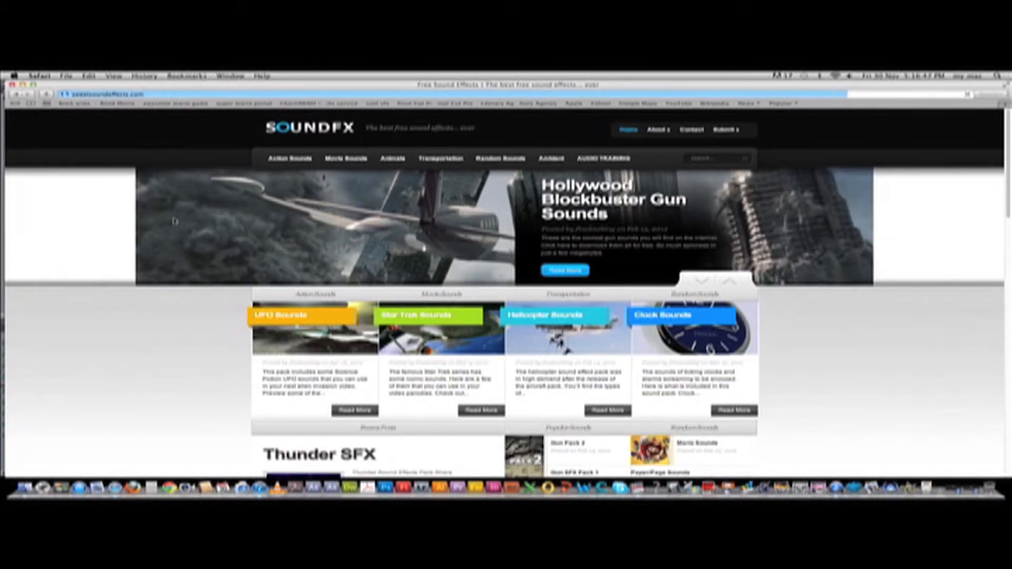
scroll(183, 244, "down", 5)
scroll(185, 247, "down", 1)
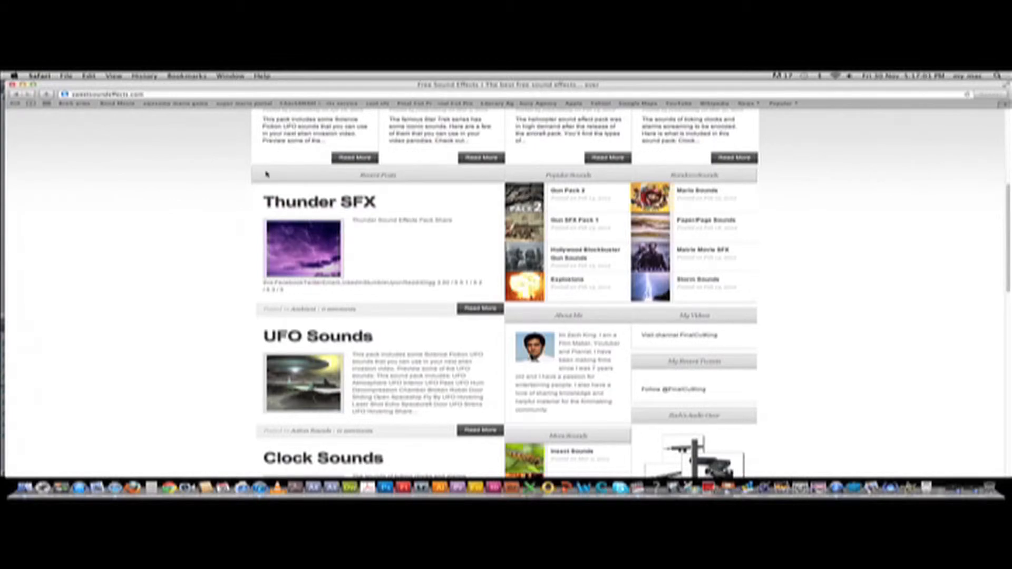
left_click(12, 85)
left_click(68, 263)
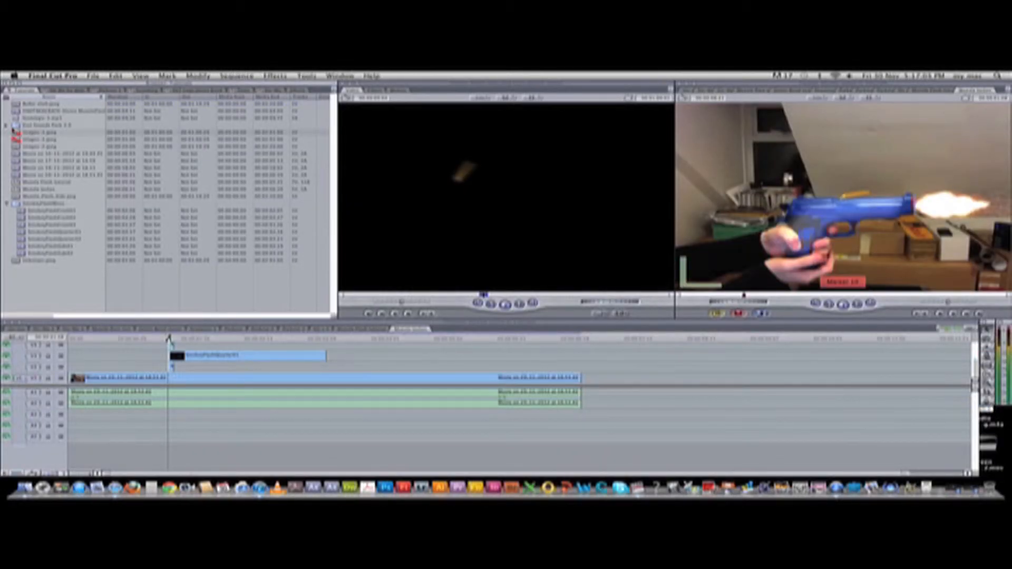
- Choose a gunshot sound from the gun sounds bin and place it on the empty audio tracks, starting at the muzzle flash frame
left_click(6, 125)
scroll(32, 158, "down", 10)
scroll(32, 162, "up", 10)
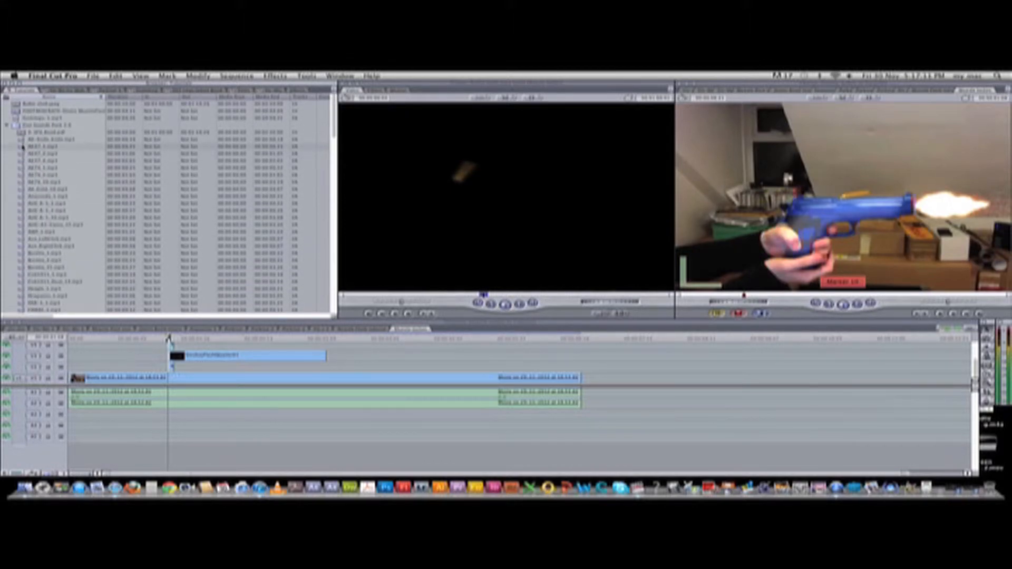
left_click(24, 141)
scroll(22, 143, "down", 5)
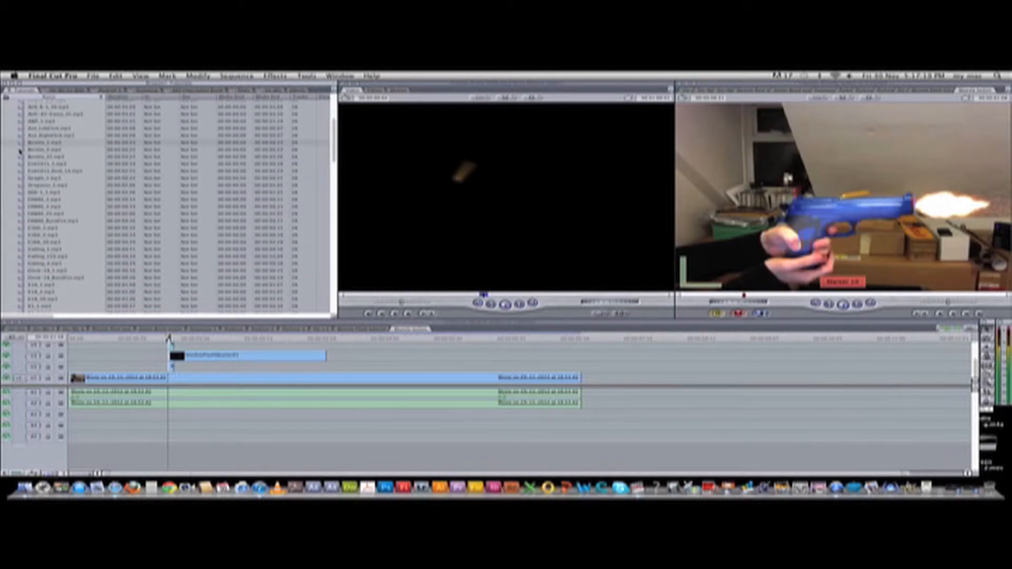
scroll(19, 151, "down", 3)
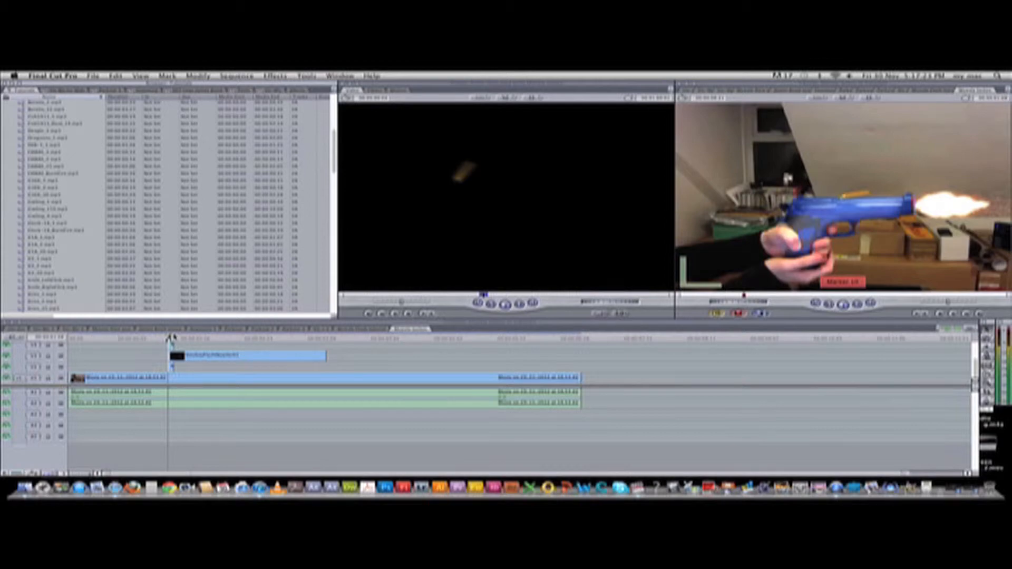
left_click(169, 340)
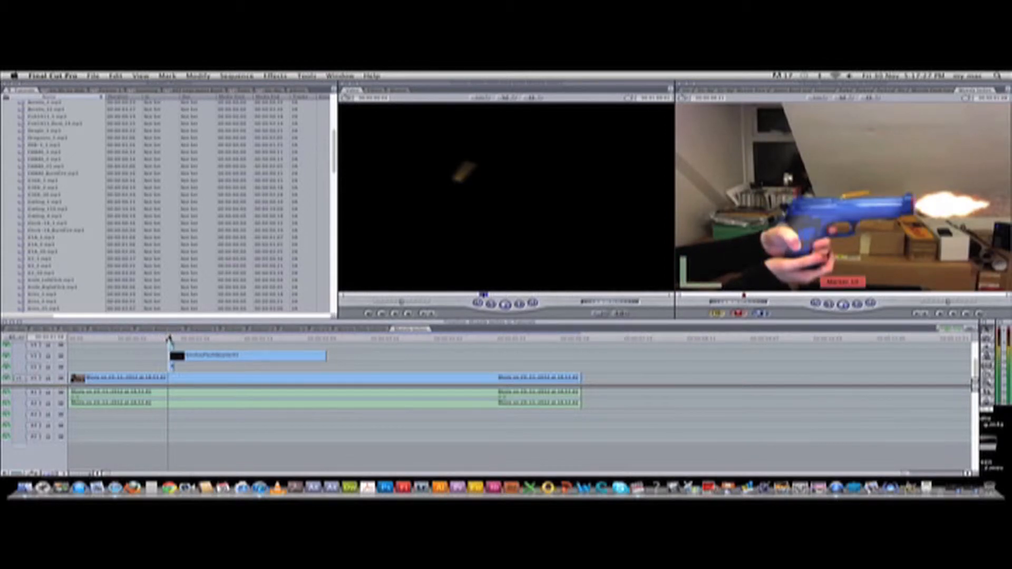
scroll(41, 202, "down", 6)
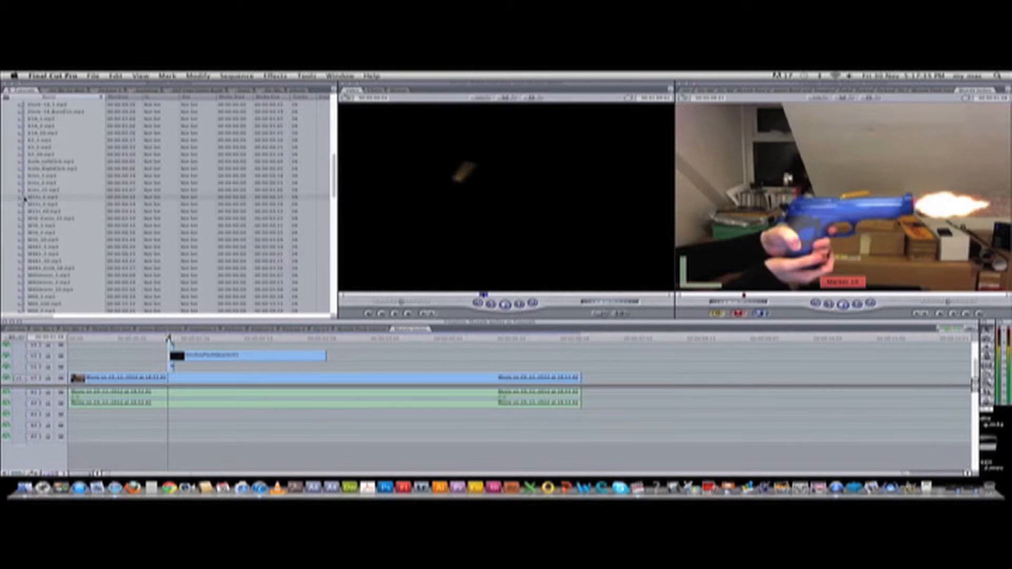
double_click(24, 197)
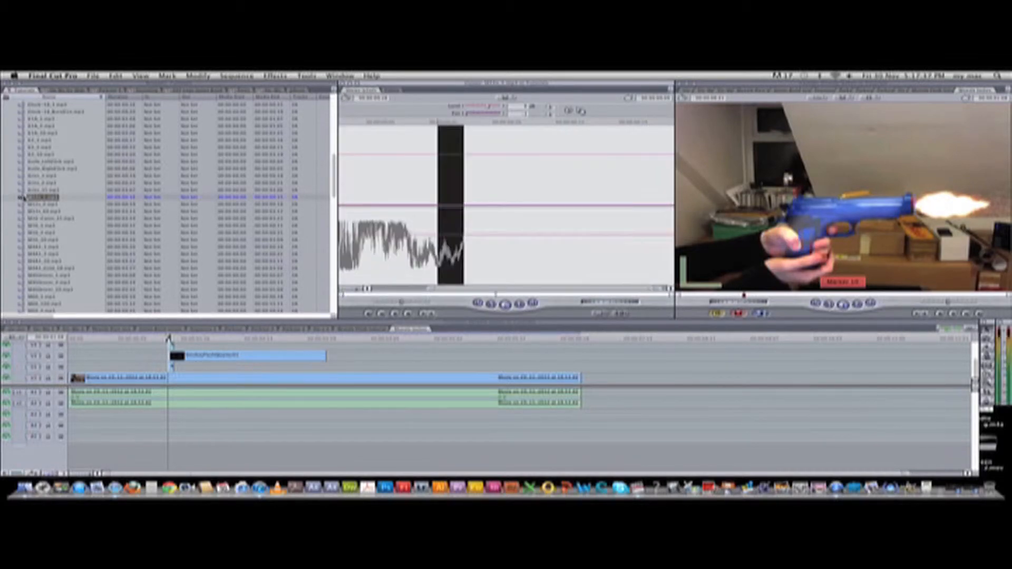
mouse_move(24, 198)
left_mouse_down()
mouse_move(135, 258)
mouse_move(178, 415)
left_mouse_up()
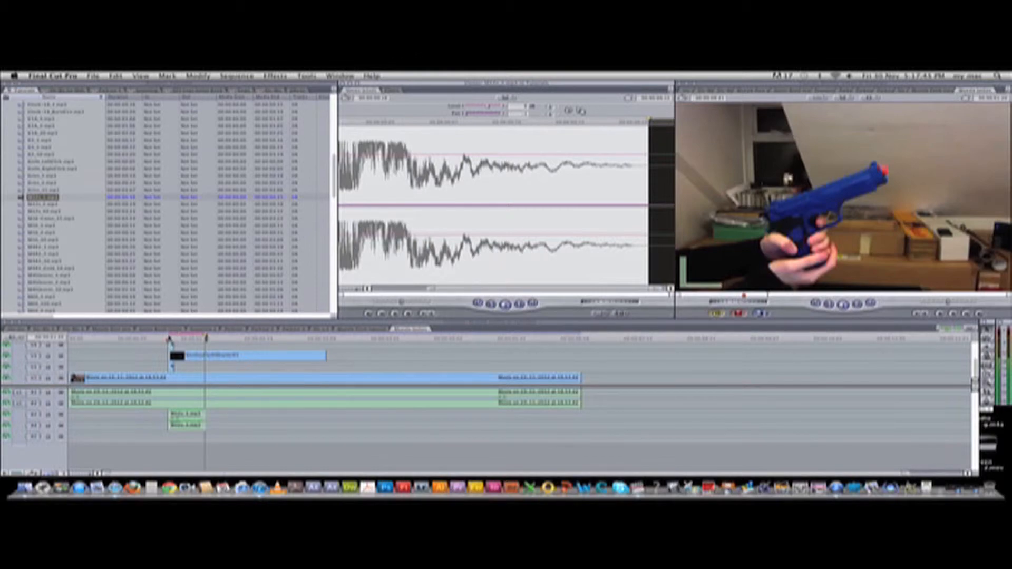
- Render the whole sequence and play it from the start with the gunshot sound
left_click(151, 361)
key("alt+r")
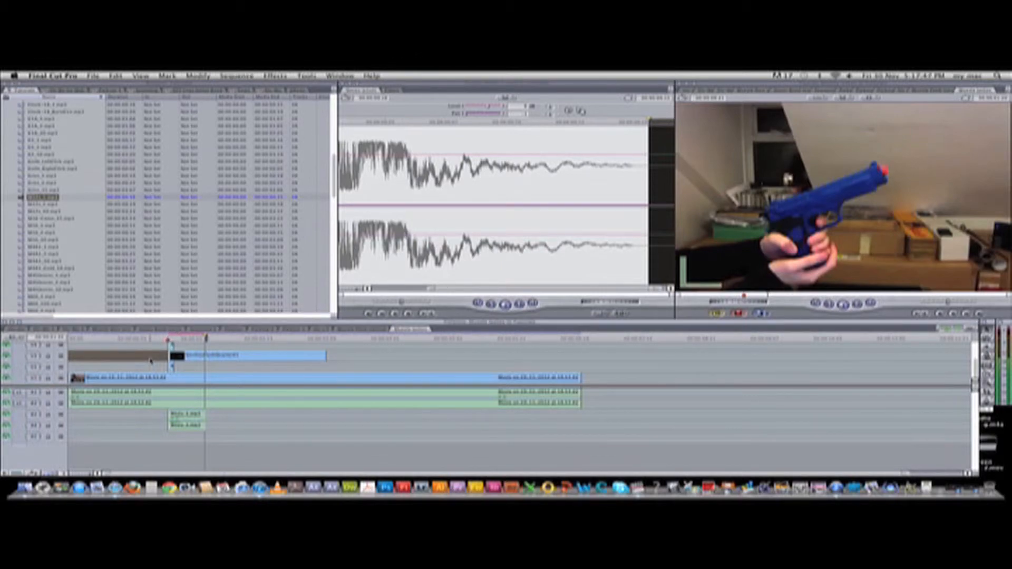
left_click(147, 348)
left_click_drag(147, 340, 63, 346)
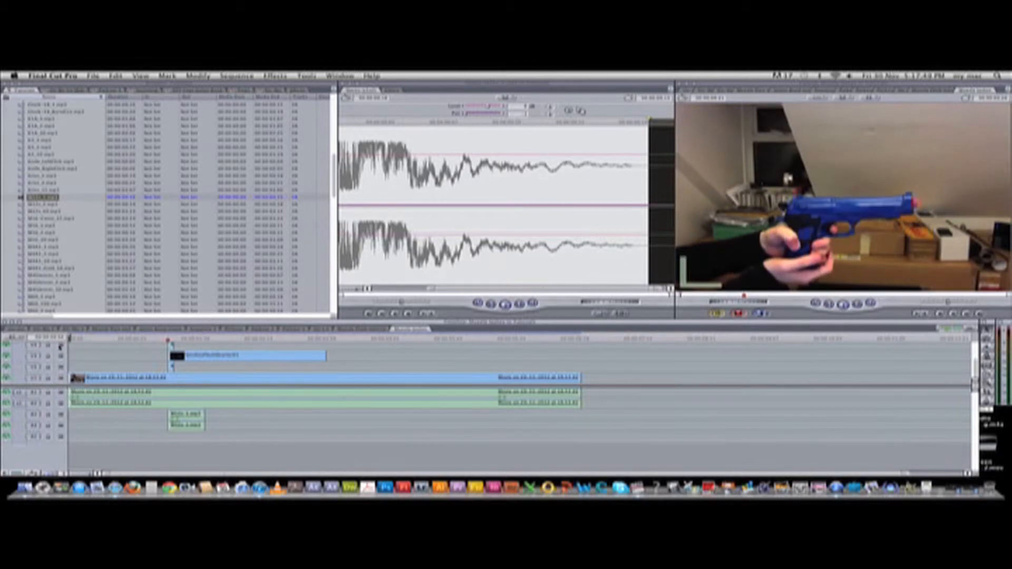
key("space")
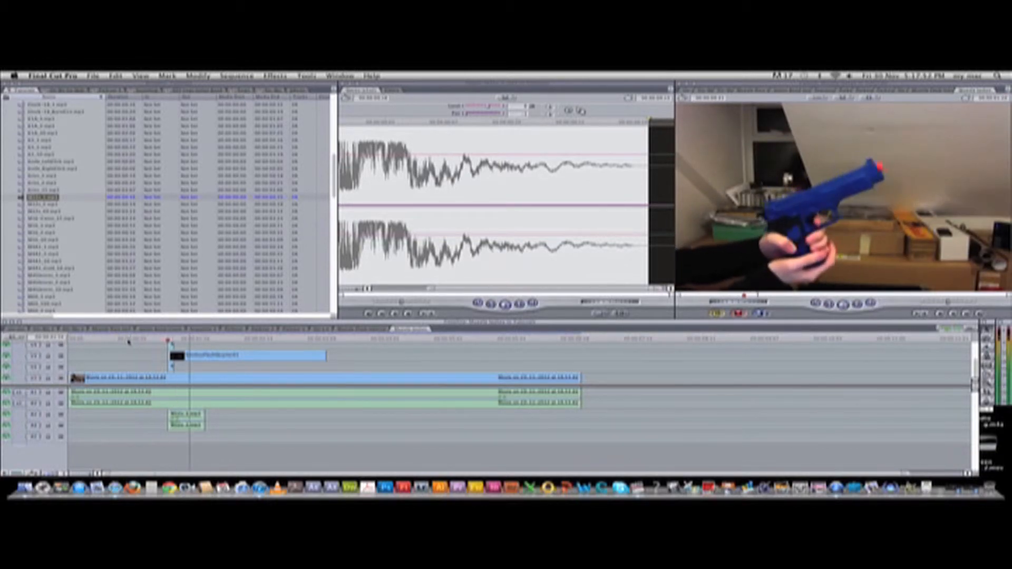
- Shift the gunshot sound slightly earlier and play back the shot to check its sync with the muzzle flash
left_click(156, 340)
left_click_drag(180, 416, 177, 416)
left_click(156, 422)
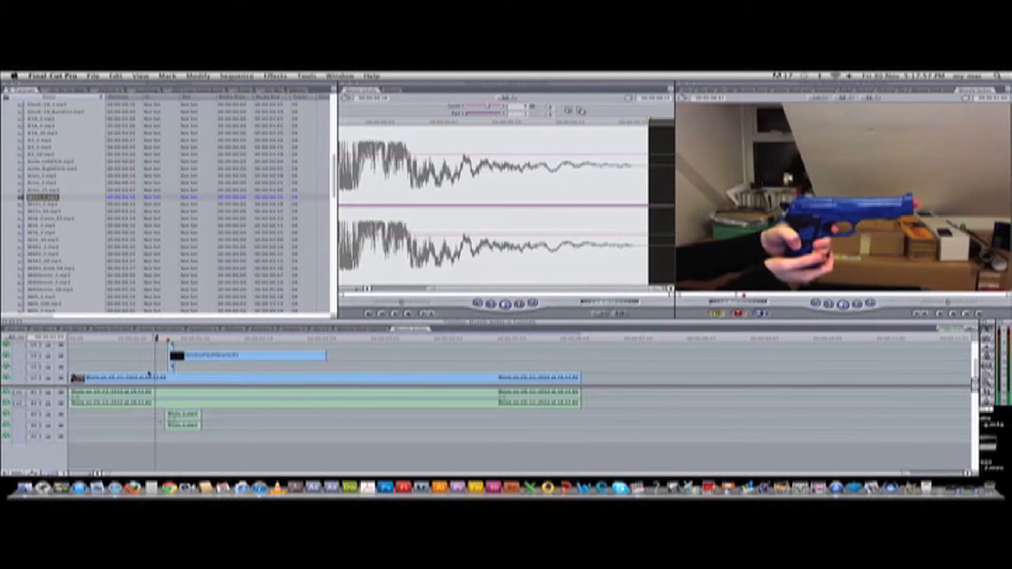
key("space")
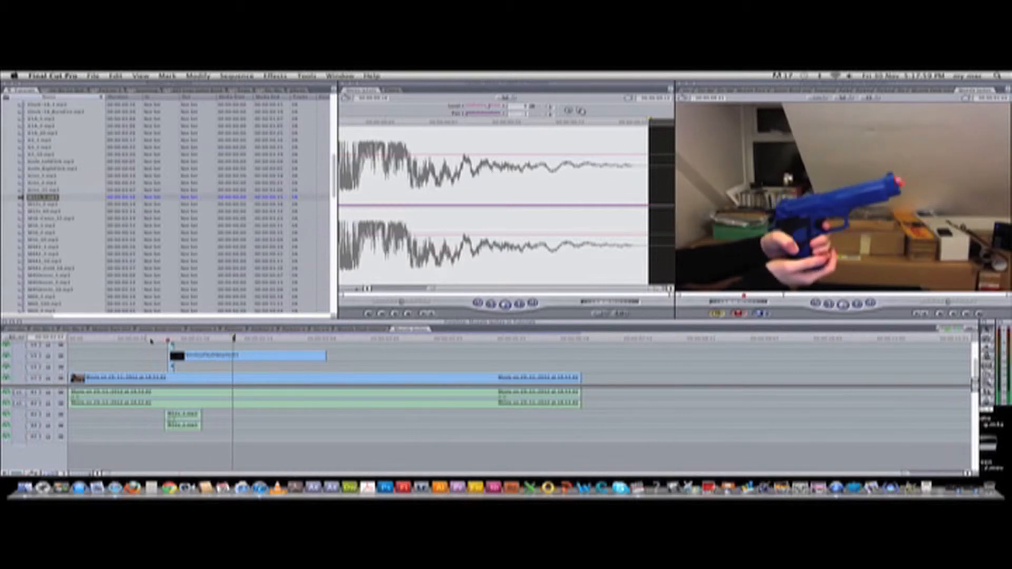
left_click(143, 339)
key("space")
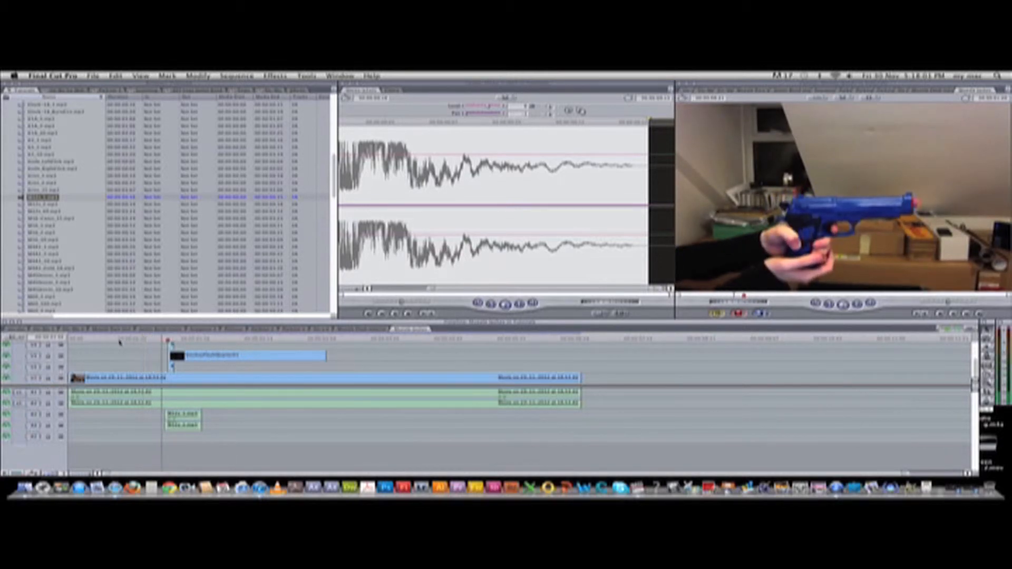
left_click(168, 339)
key("space")
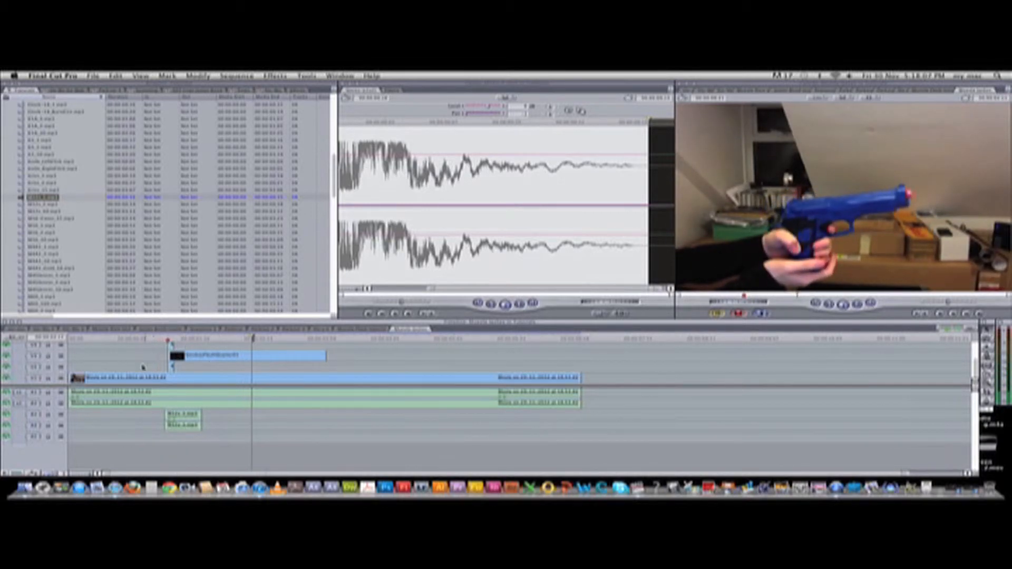
- Start a QuickTime Conversion export in QuickTime Movie format under a new file name and open its video compression settings
left_click(93, 75)
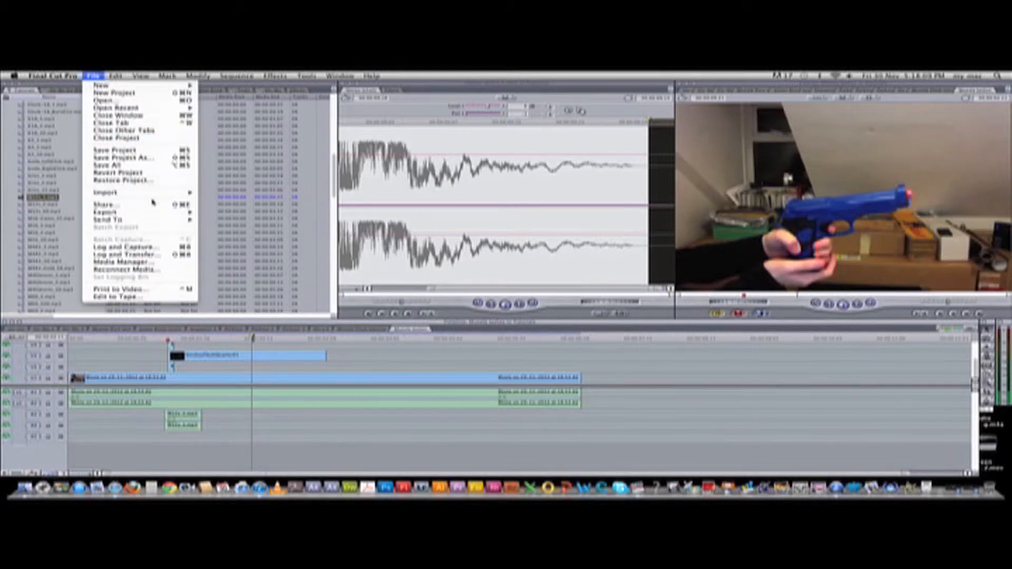
mouse_move(152, 212)
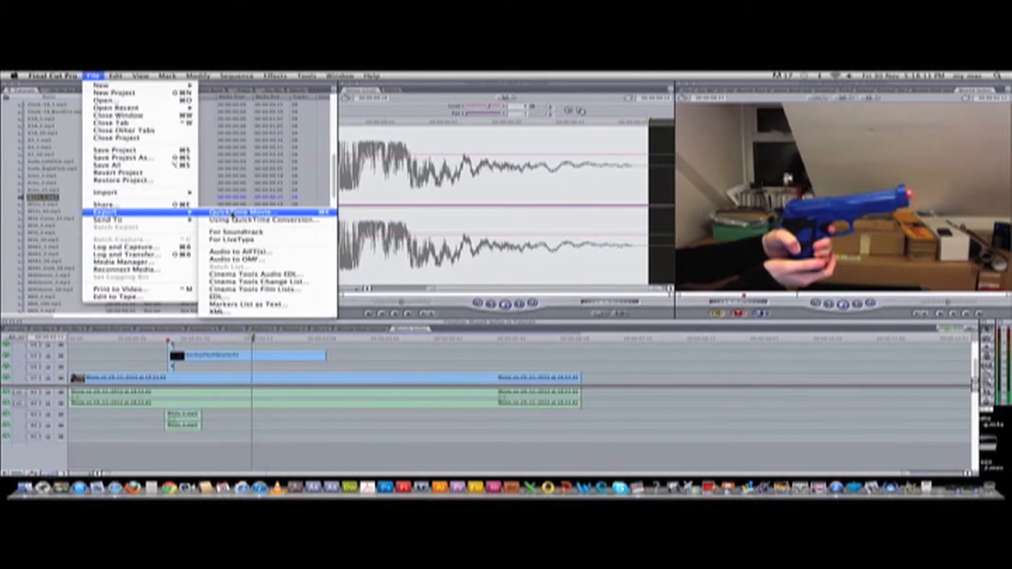
left_click(232, 214)
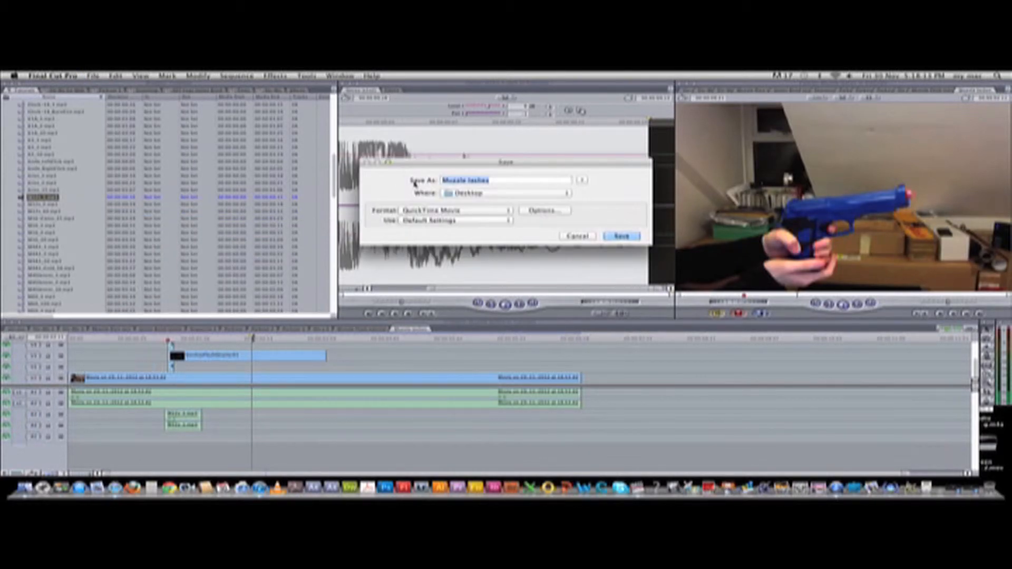
left_click(470, 183)
type("f")
left_click(544, 211)
left_click(455, 152)
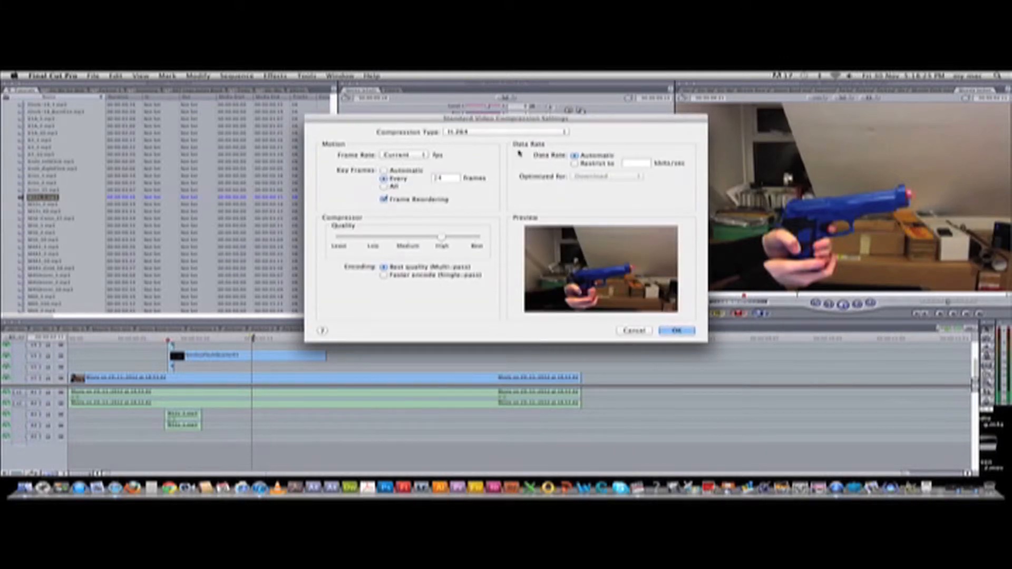
- Set the export's key frames to automatic and switch its frame rate to a custom value
left_click(389, 171)
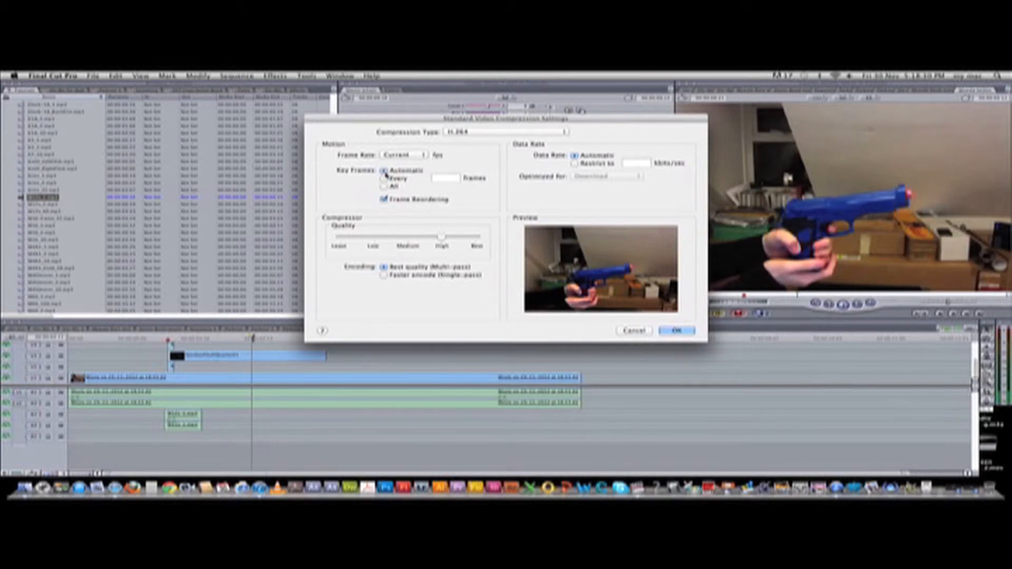
left_click(421, 158)
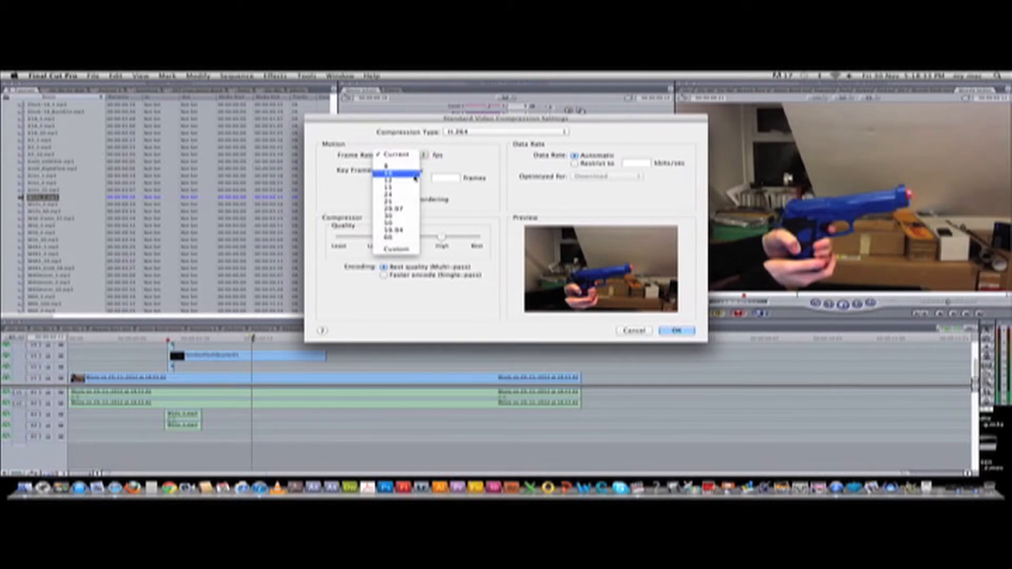
left_click(404, 249)
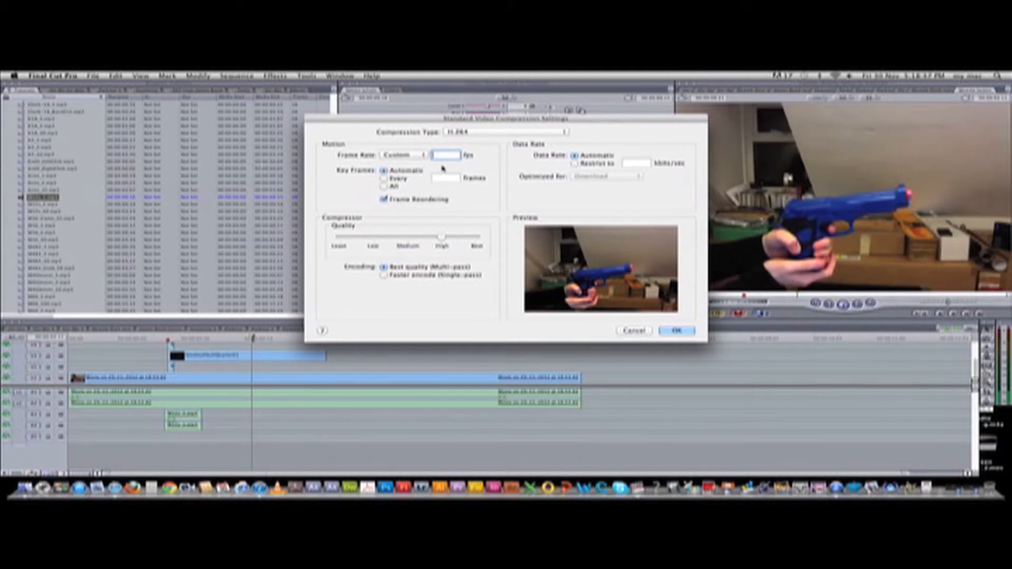
- Restrict the data rate to 5000 kbits/sec, keep best-quality multi-pass encoding and accept the video compression settings
left_click(575, 164)
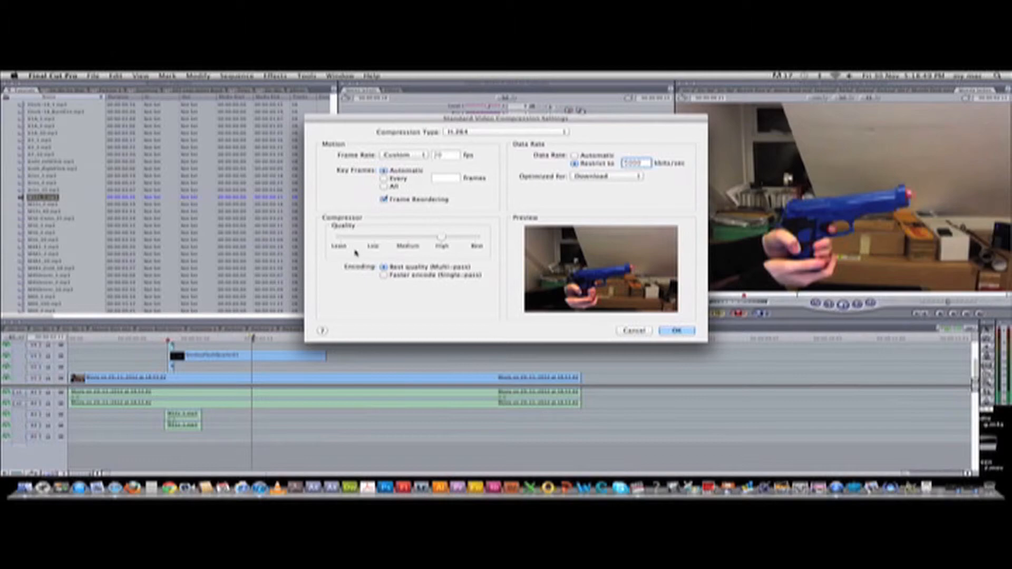
left_click(383, 276)
left_click(383, 268)
left_click(384, 276)
left_click(384, 267)
left_click(677, 332)
- Review the export's sound settings and leave them without making changes
left_click(449, 230)
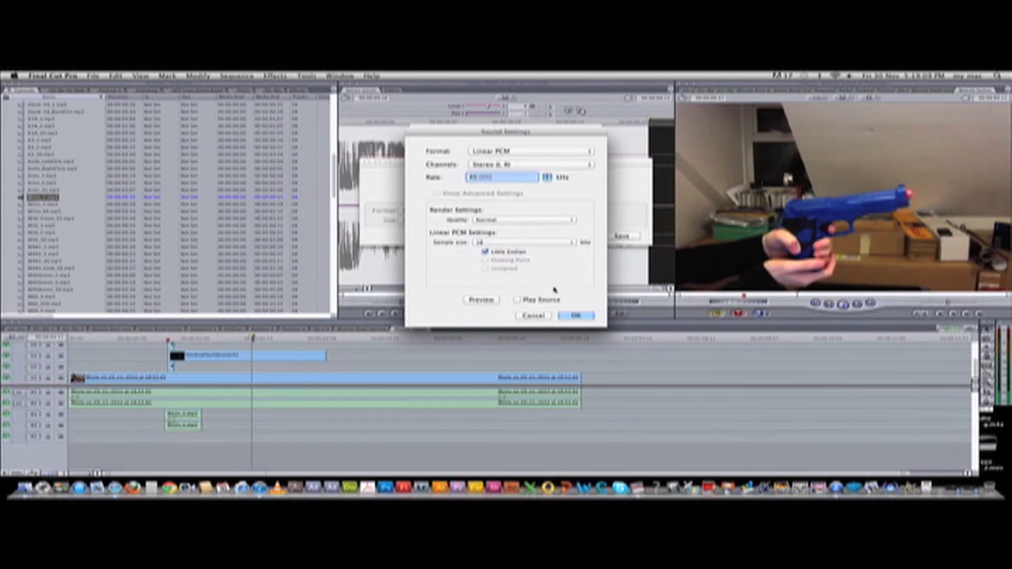
left_click(535, 316)
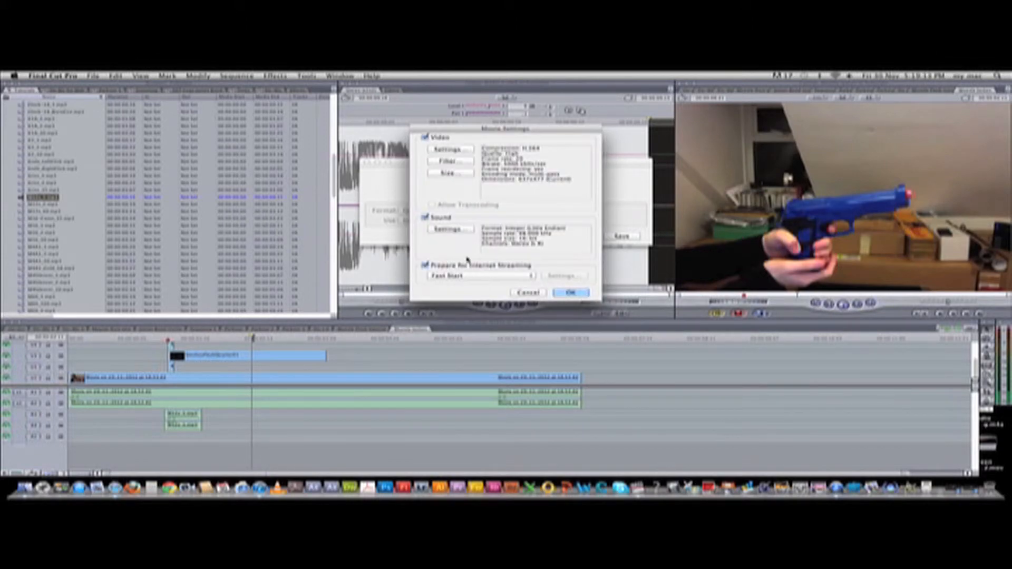
- Open the export size settings and look through the project's clip list for the source footage's frame size
left_click(451, 174)
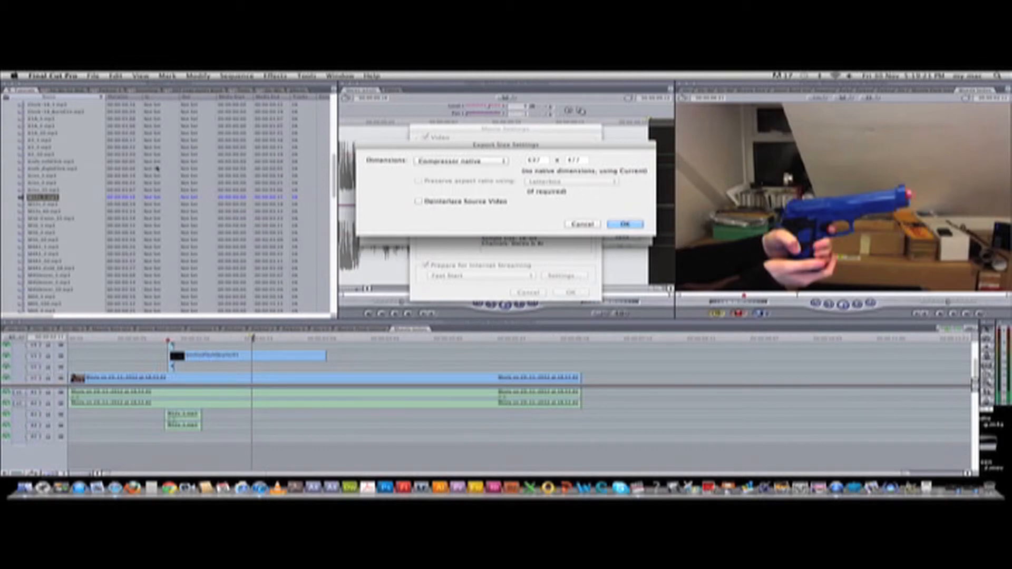
scroll(158, 199, "right", 5)
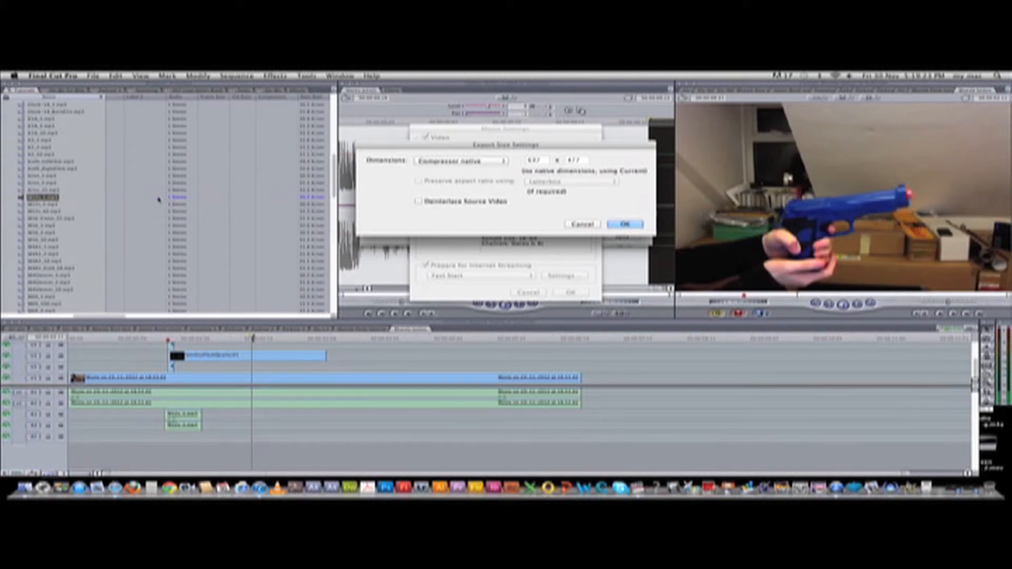
scroll(159, 200, "up", 4)
scroll(159, 199, "up", 8)
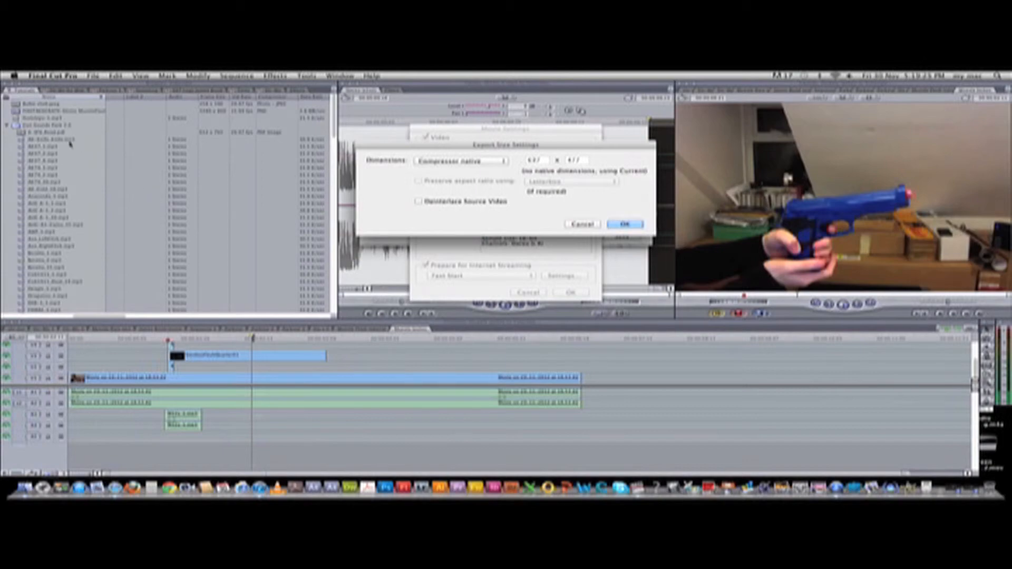
scroll(32, 141, "down", 10)
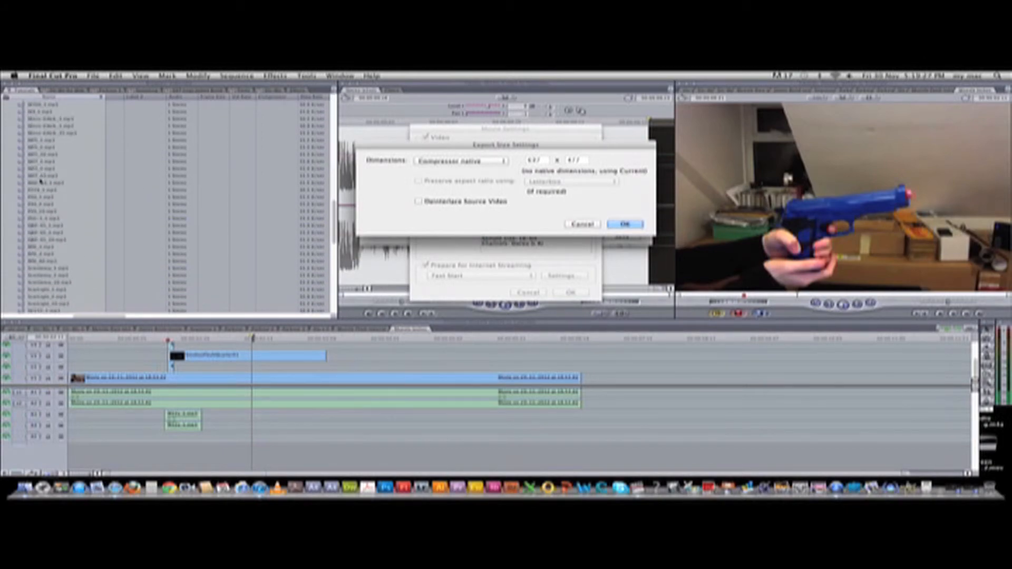
scroll(42, 179, "down", 5)
scroll(41, 187, "down", 4)
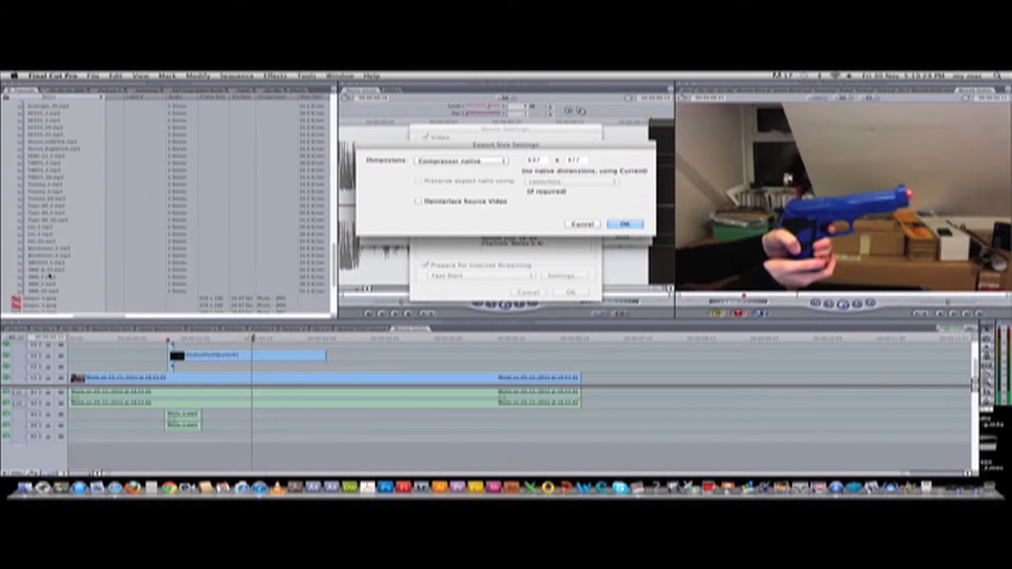
scroll(187, 277, "down", 1)
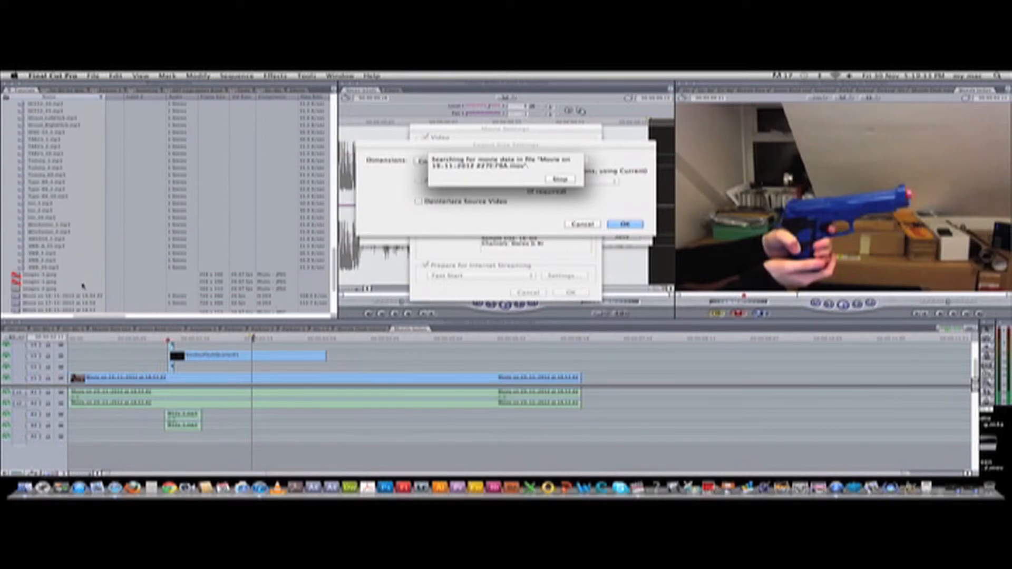
scroll(81, 287, "down", 3)
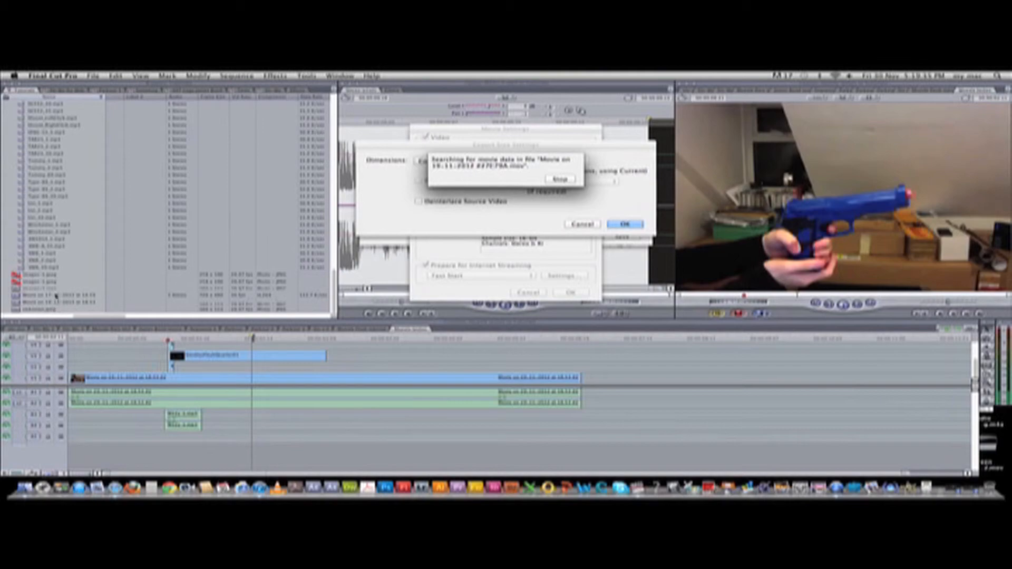
left_click(561, 181)
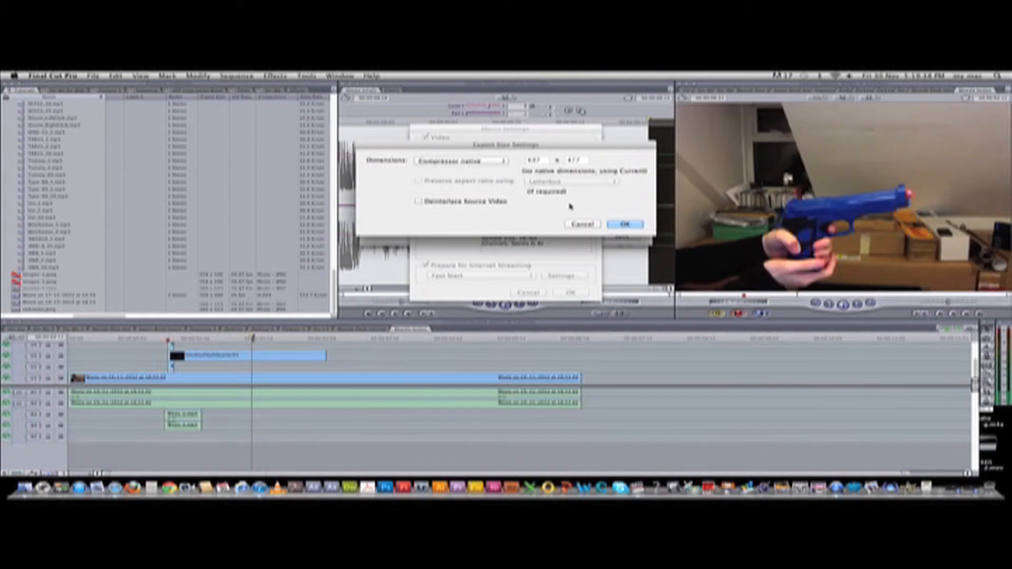
- Set the export dimensions to 1280 x 720 HD with the source video deinterlaced, and save the movie to the Desktop
left_click(496, 162)
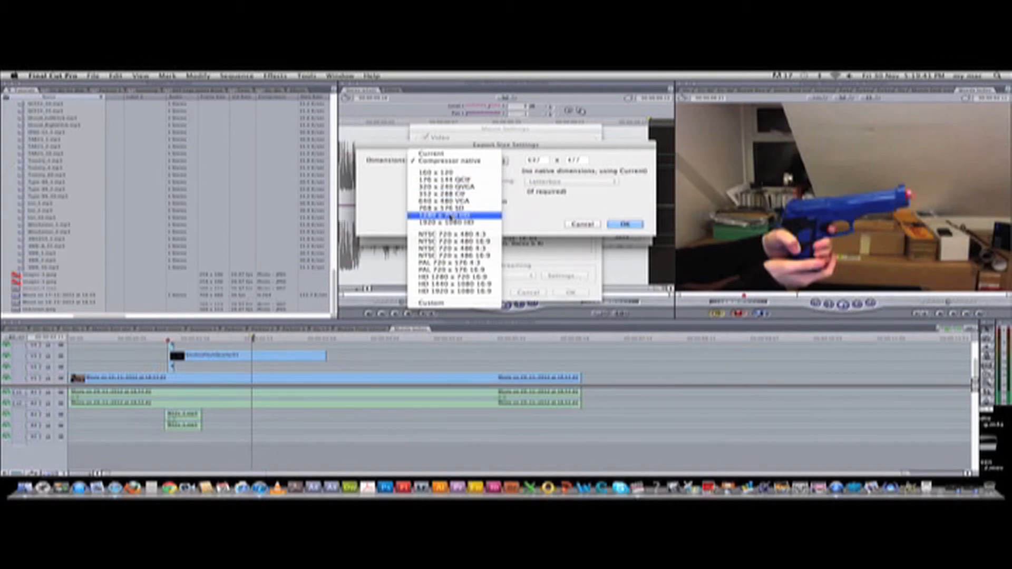
left_click(450, 217)
left_click(420, 203)
left_click(625, 225)
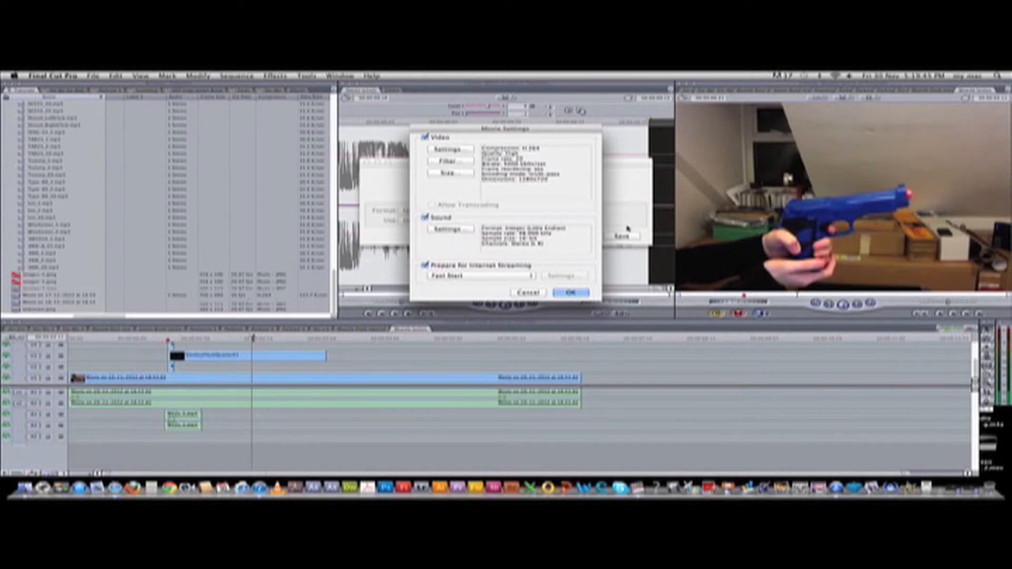
left_click(570, 293)
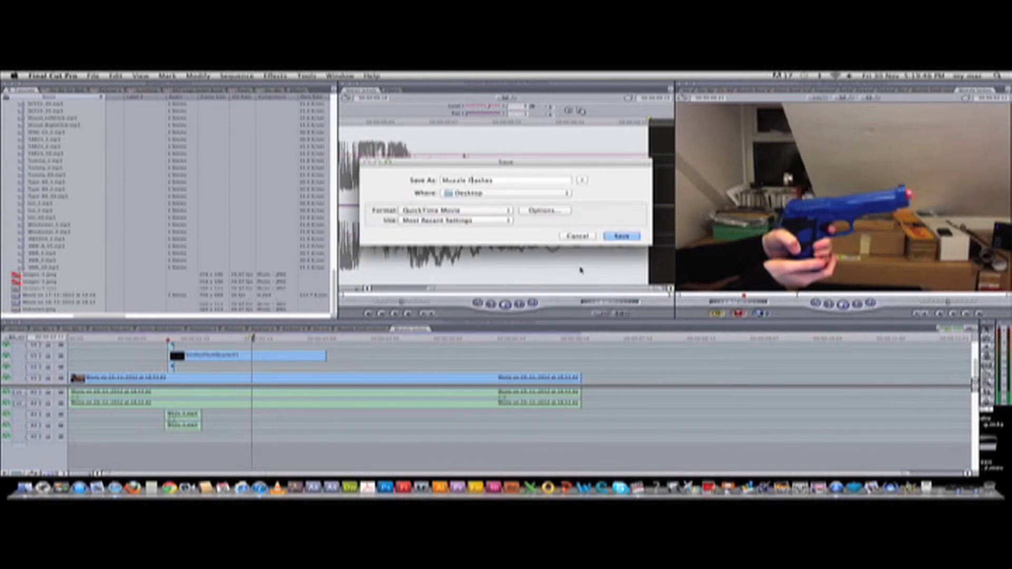
left_click(614, 235)
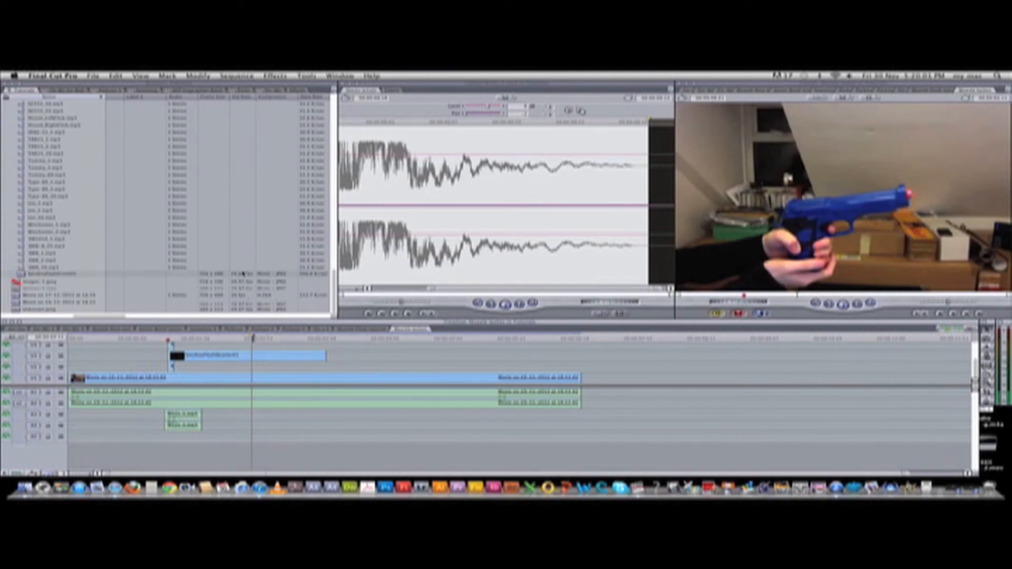
- Collapse the smoky flash bin and examine the source movie clip's frame size and frame rate in the clip list
left_click_drag(335, 291, 333, 305)
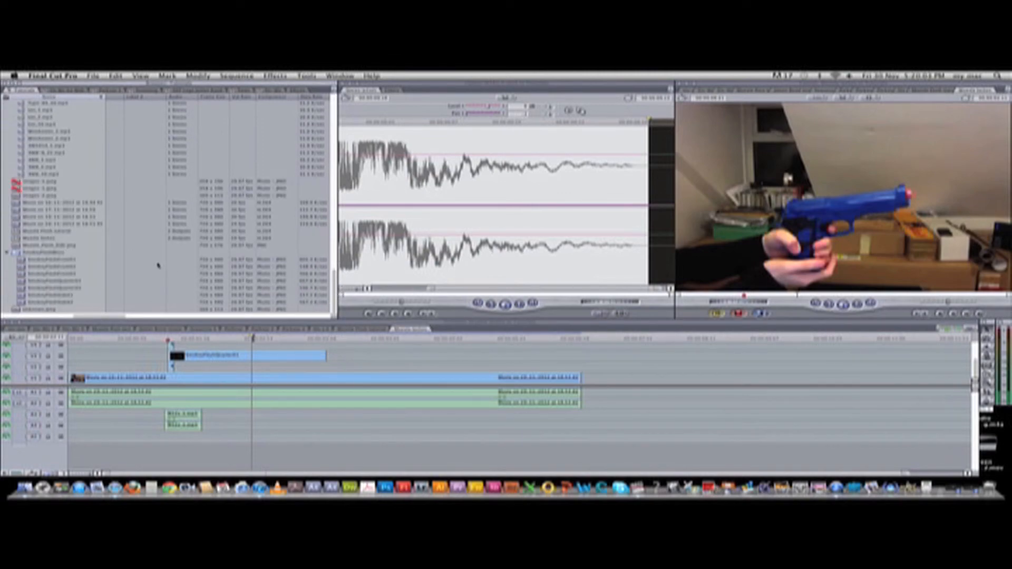
left_click(8, 254)
scroll(211, 269, "left", 5)
scroll(270, 260, "right", 2)
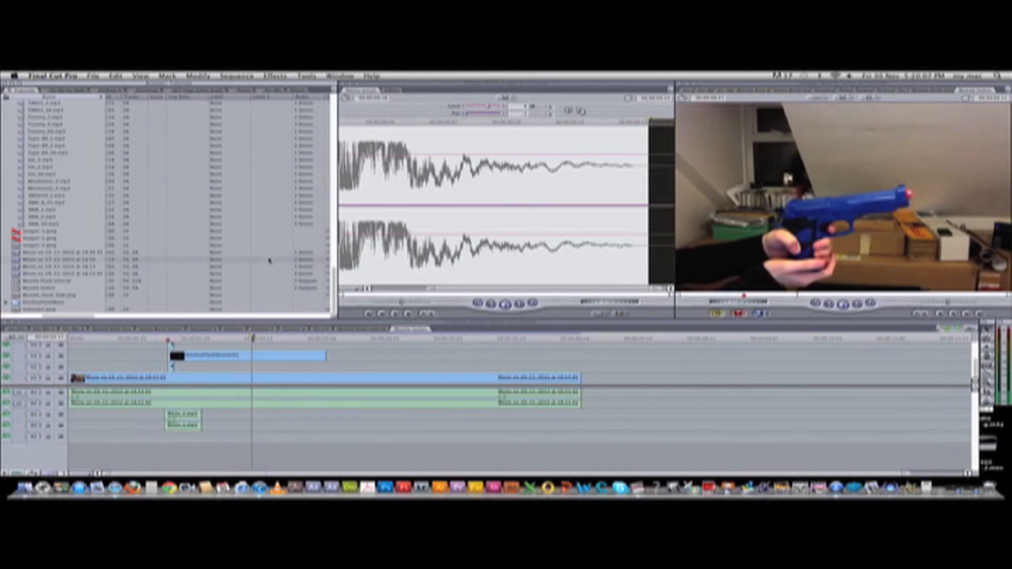
left_click(36, 275)
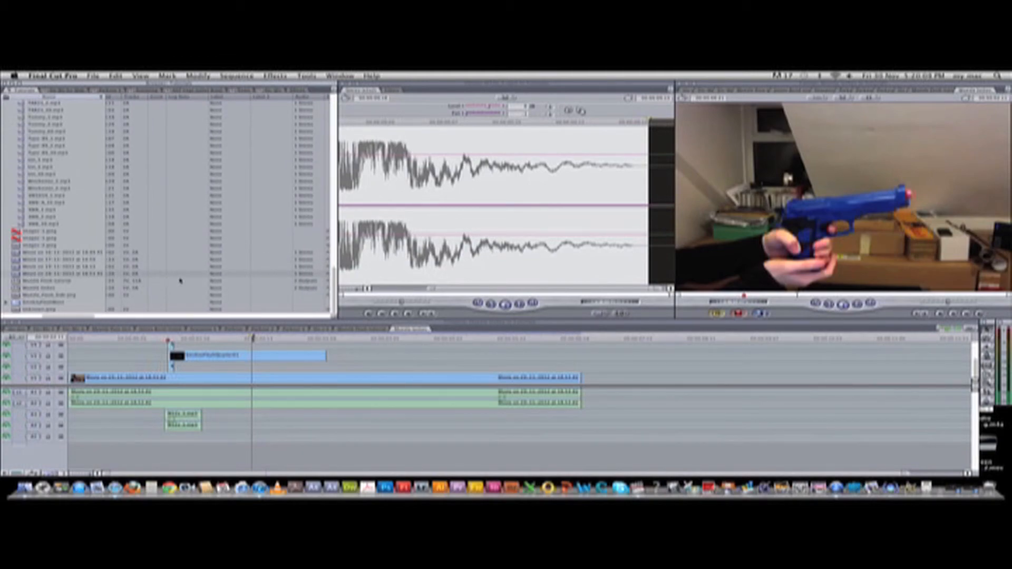
scroll(215, 280, "right", 3)
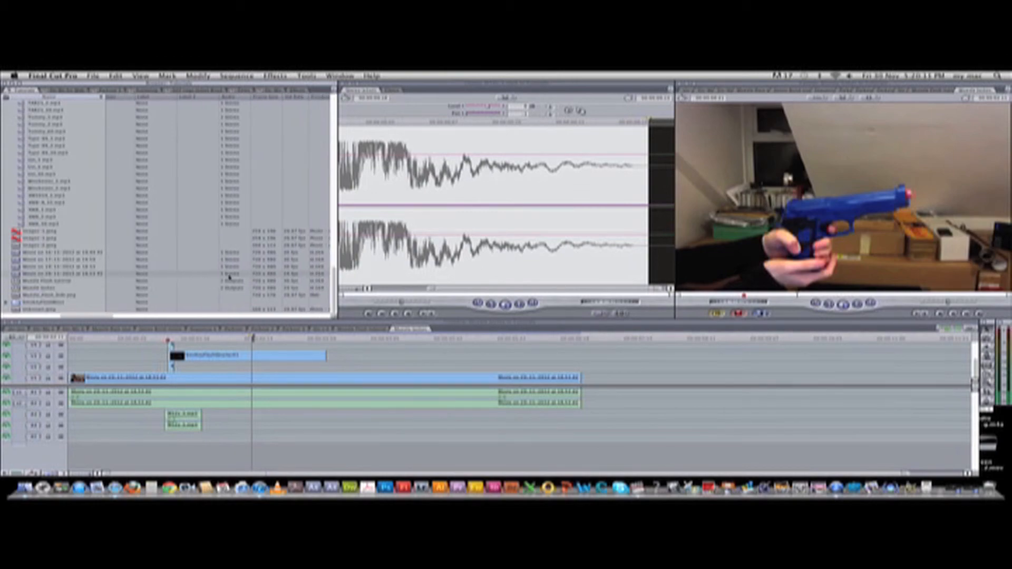
scroll(229, 277, "right", 1)
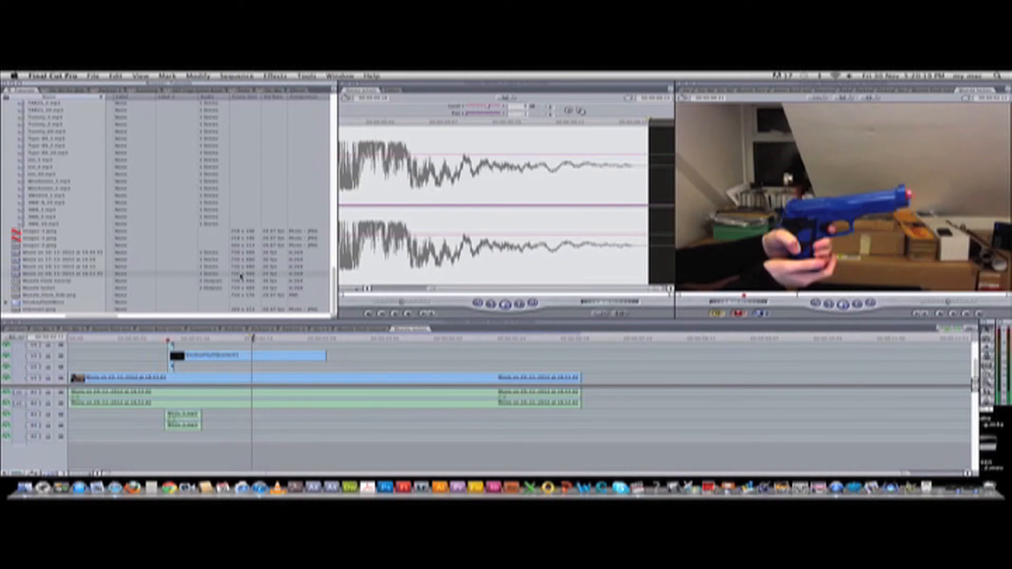
scroll(241, 276, "right", 1)
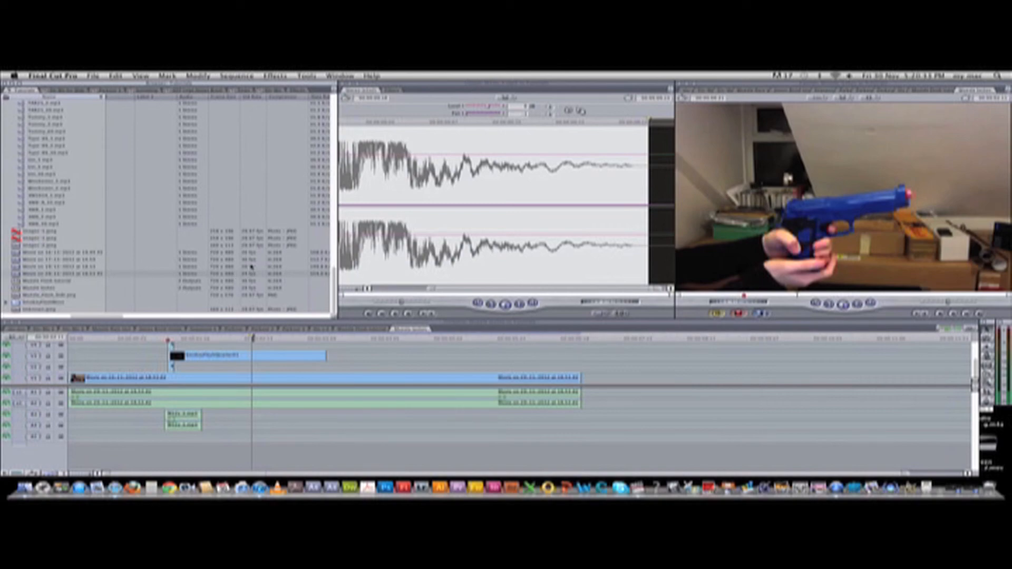
- Examine the source movie clip's remaining properties, including its data rate and pixel aspect
left_click(210, 268)
left_click(225, 274)
scroll(274, 278, "right", 5)
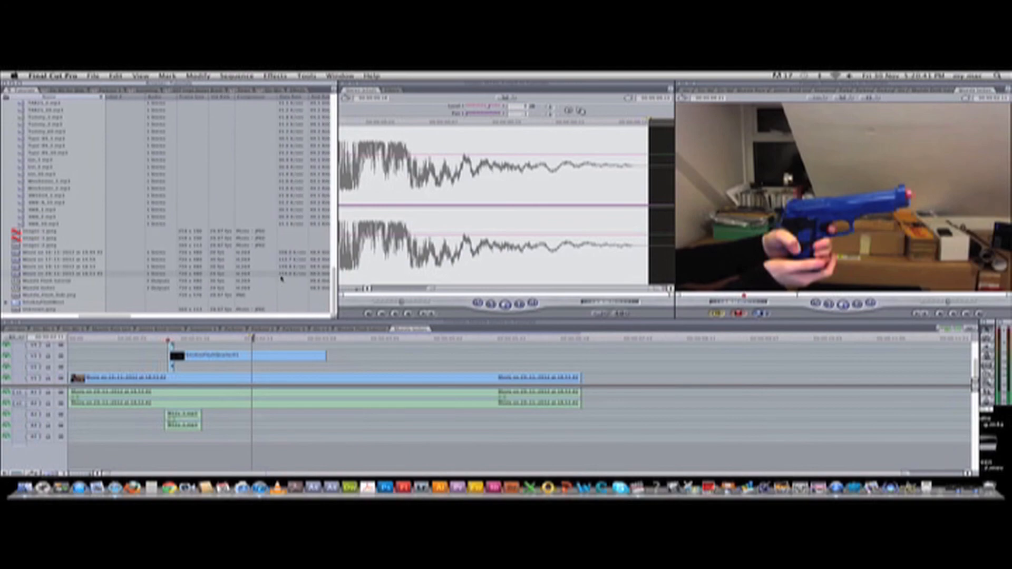
scroll(238, 276, "right", 5)
scroll(238, 276, "right", 5)
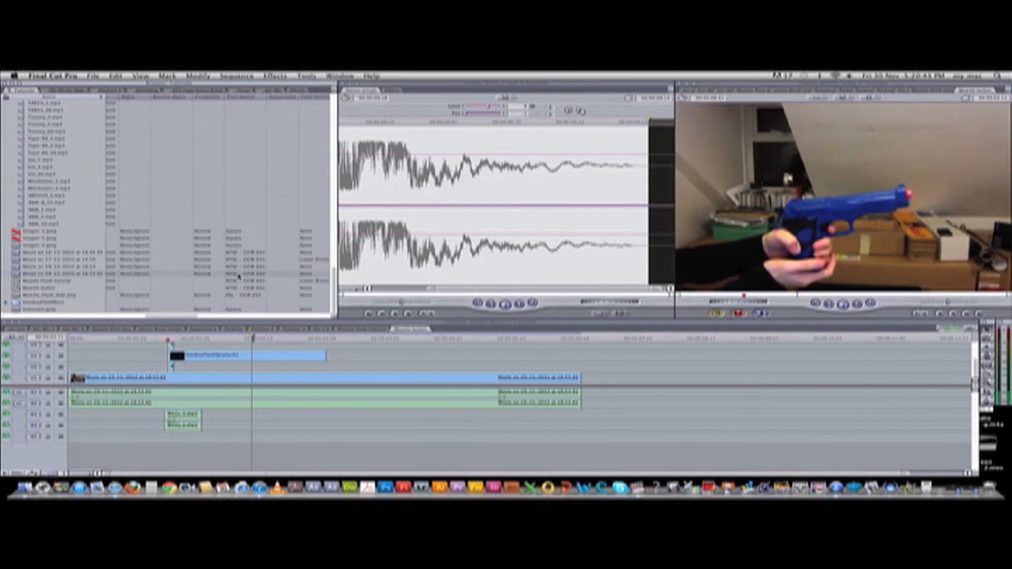
- Return to the start of the clip list and collapse the gun sounds bin
scroll(239, 276, "left", 15)
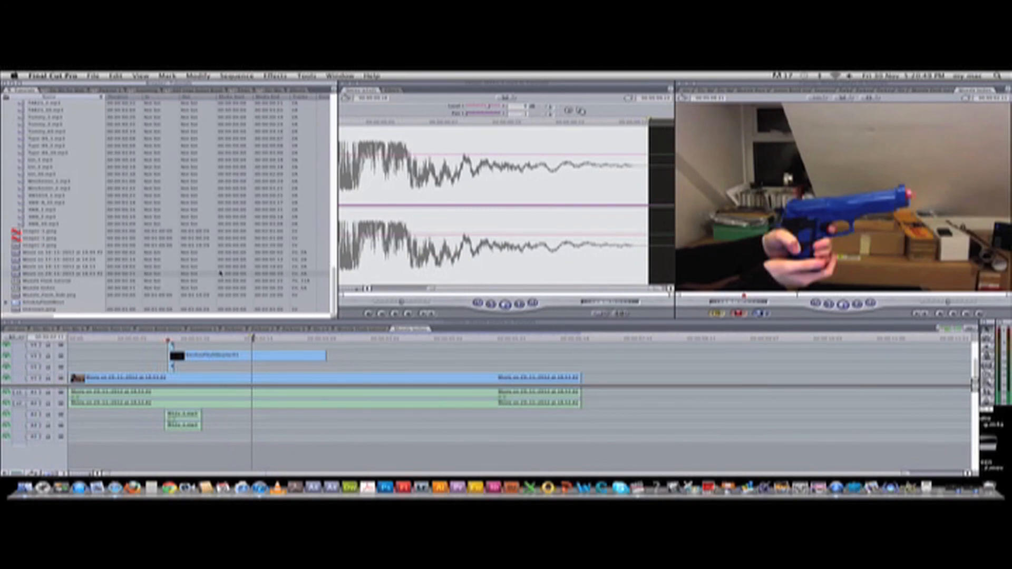
scroll(232, 274, "up", 20)
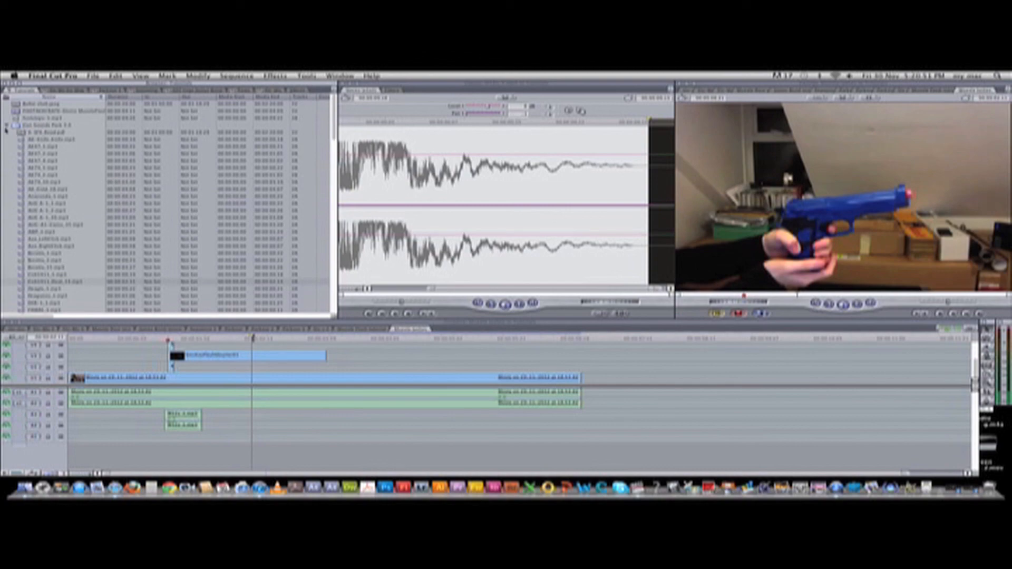
left_click(5, 127)
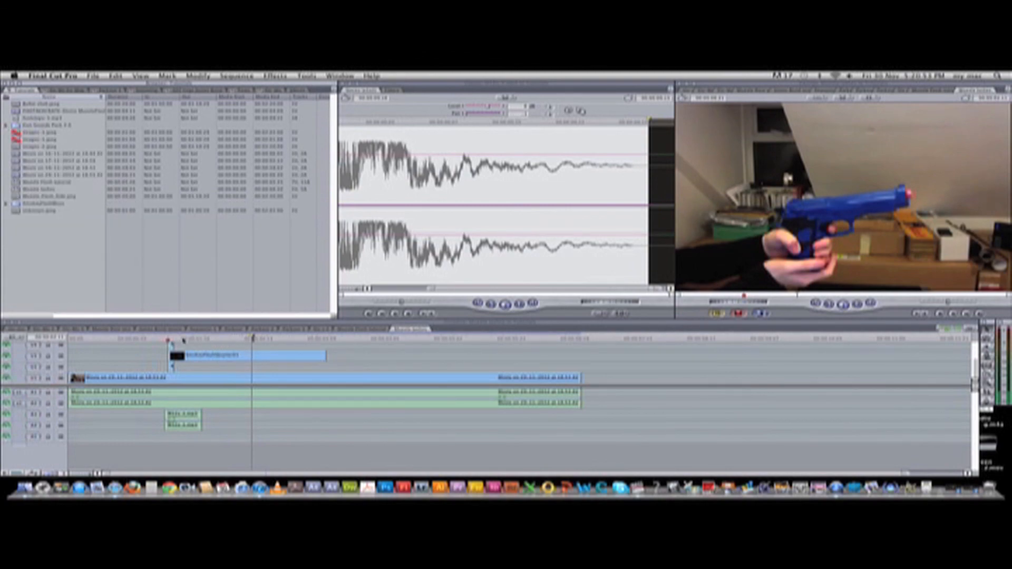
- Place the playhead just before the muzzle flash and play the finished gunshot
left_click_drag(160, 340, 134, 340)
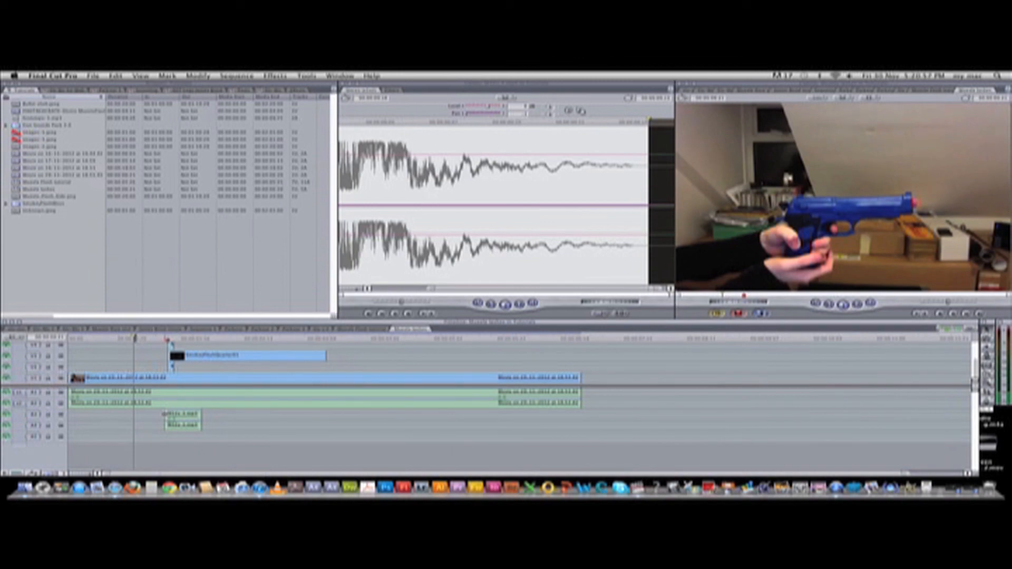
left_click(162, 340)
key("space")
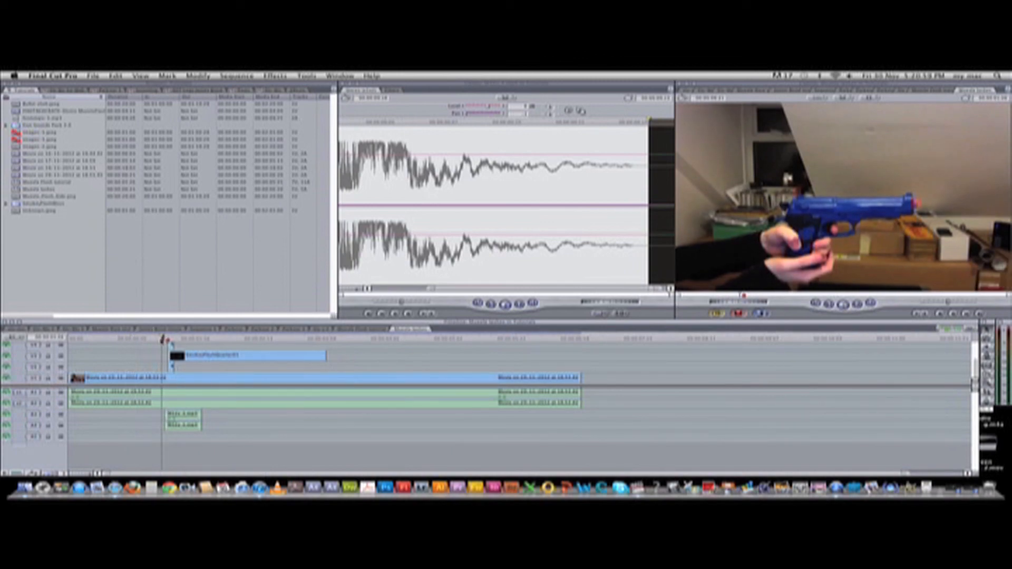
left_click(160, 340)
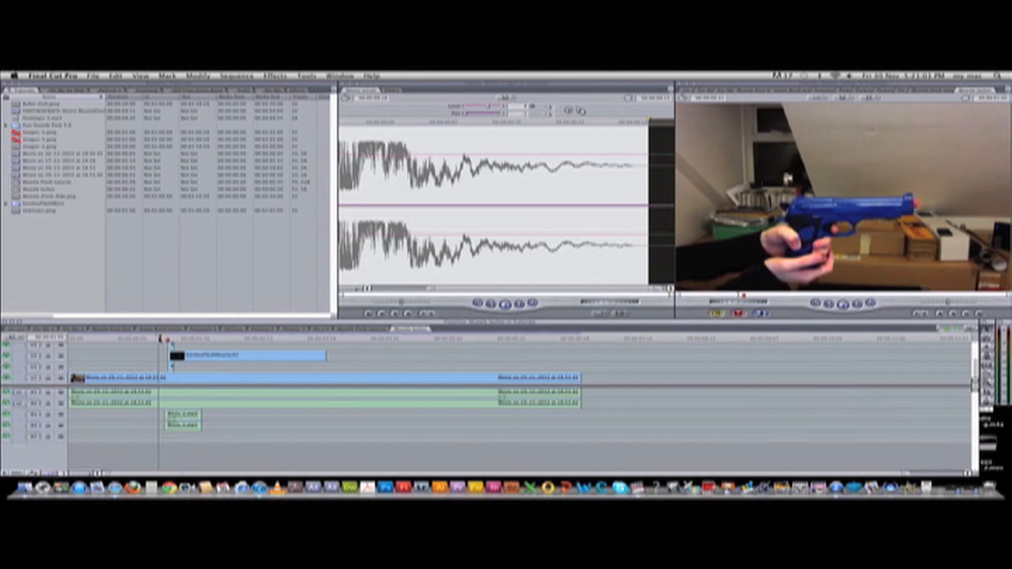